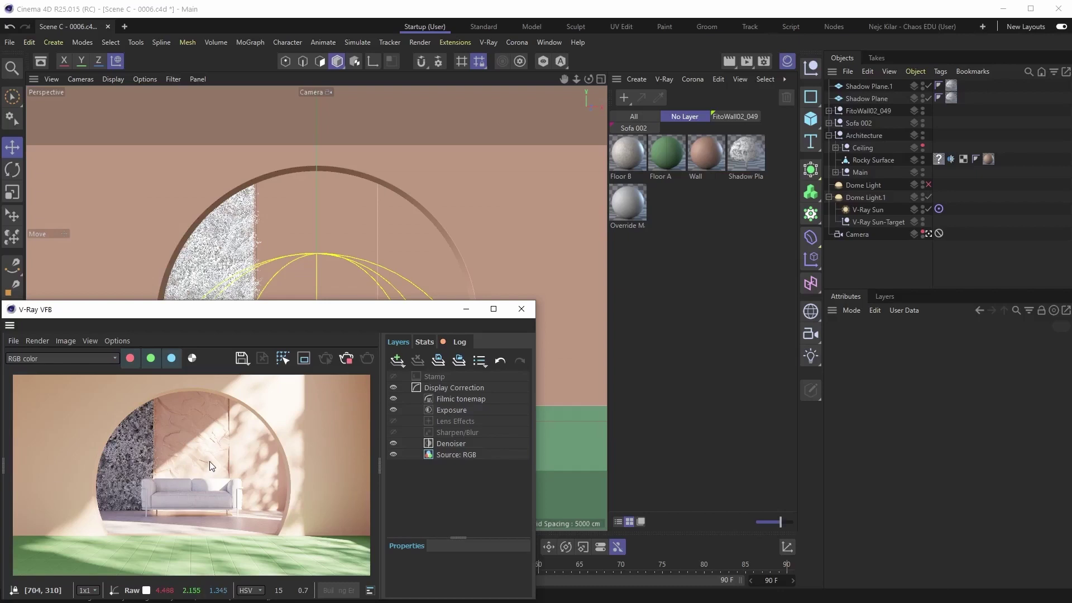
Open the Chaos Cosmos Browser from V-Ray and reposition its window clear of the rendered image.
click(489, 43)
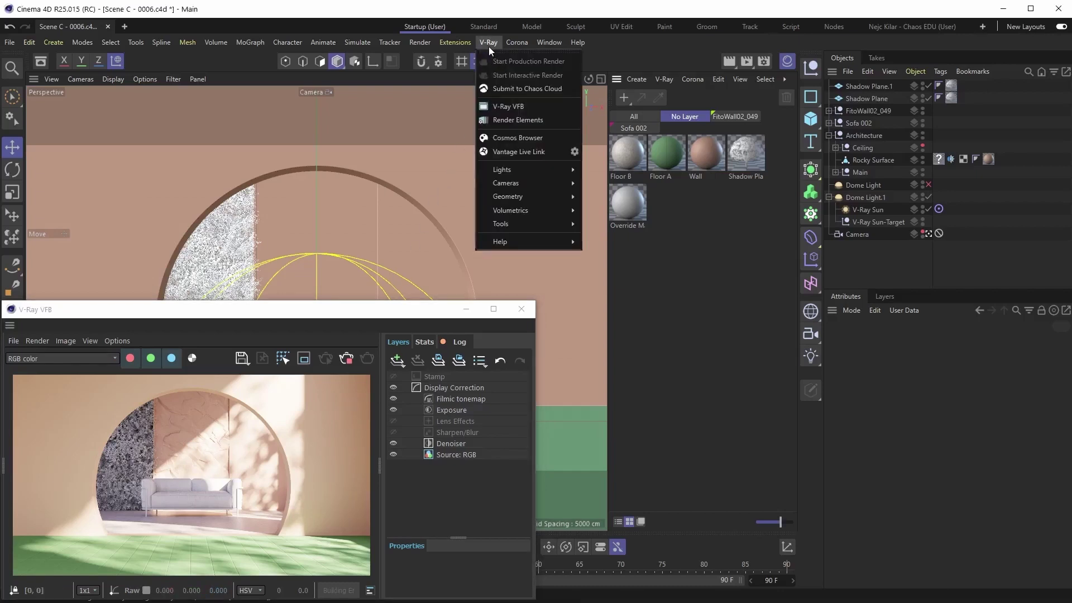
click(524, 140)
drag(615, 131, 452, 61)
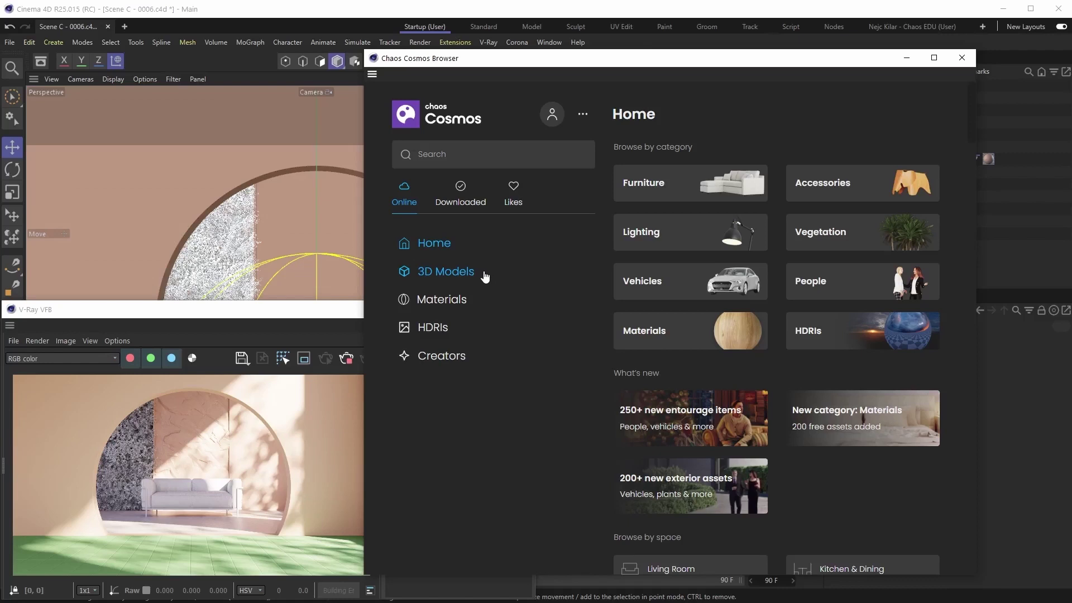
Examine the 3D Models library in Cosmos, including its vegetation and vehicle assets and the Furniture category.
click(432, 281)
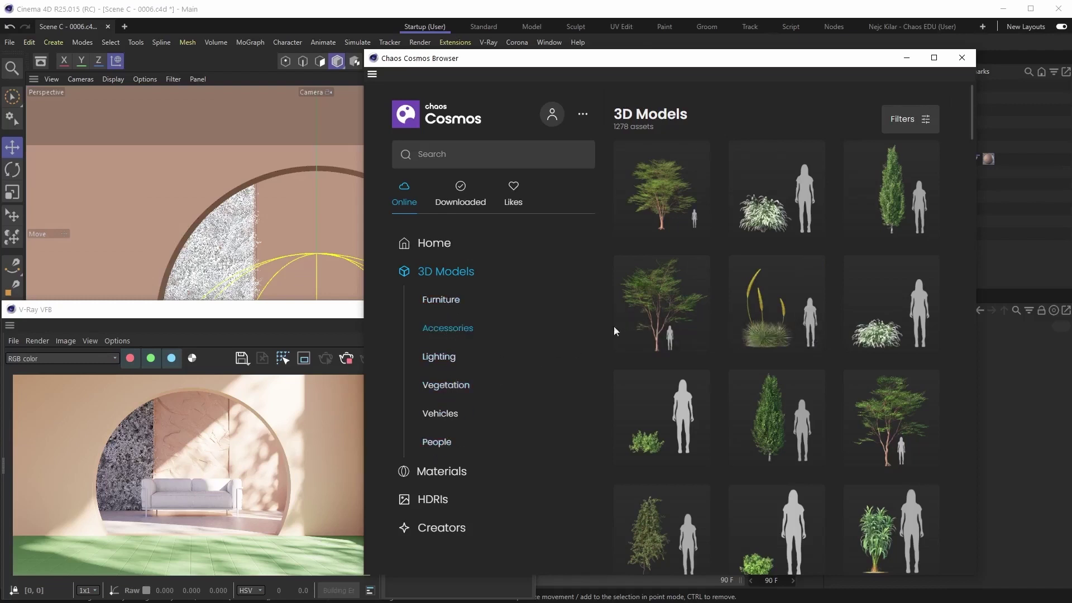
scroll(709, 321, down, 5)
scroll(720, 327, down, 10)
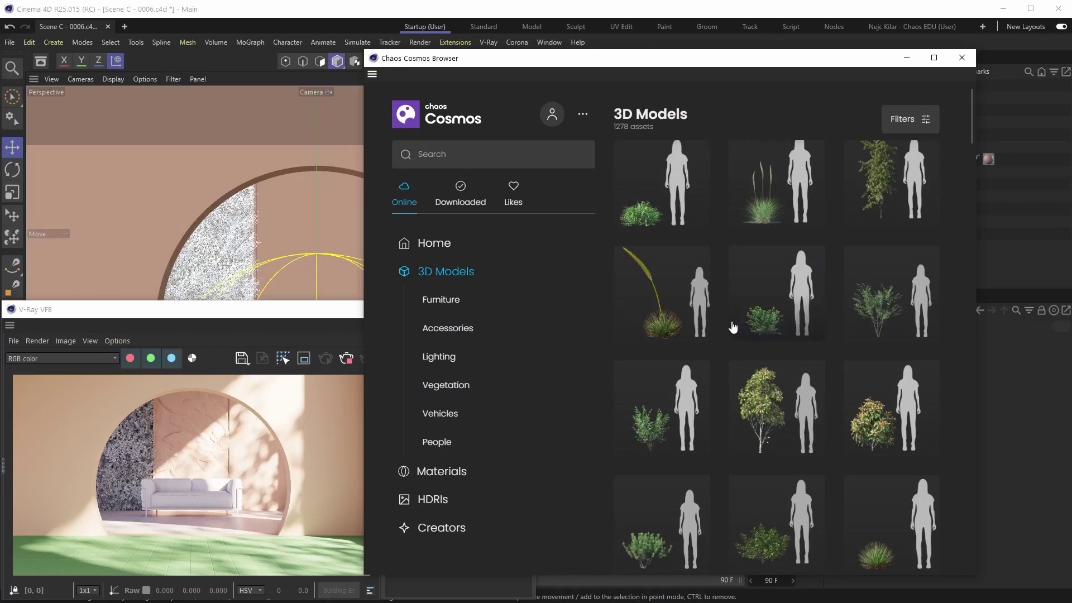
scroll(734, 332, down, 10)
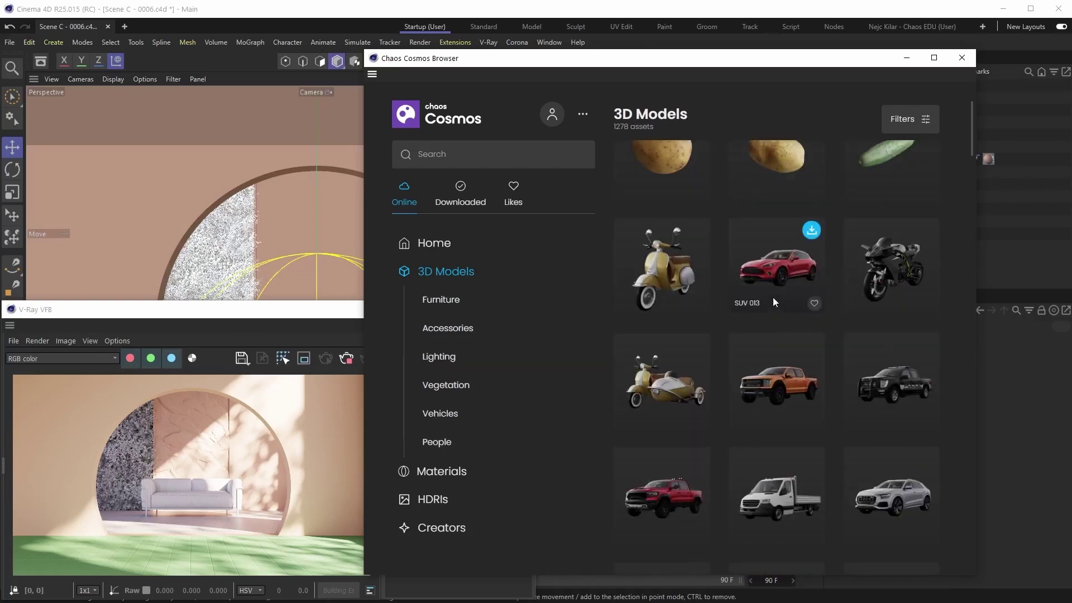
scroll(686, 290, down, 5)
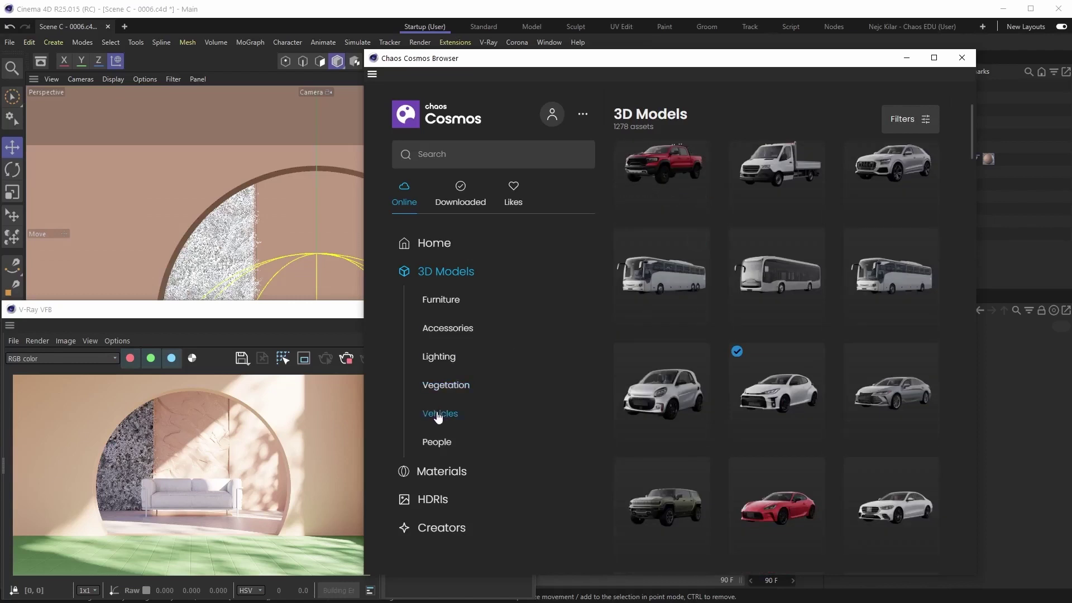
click(442, 443)
click(441, 299)
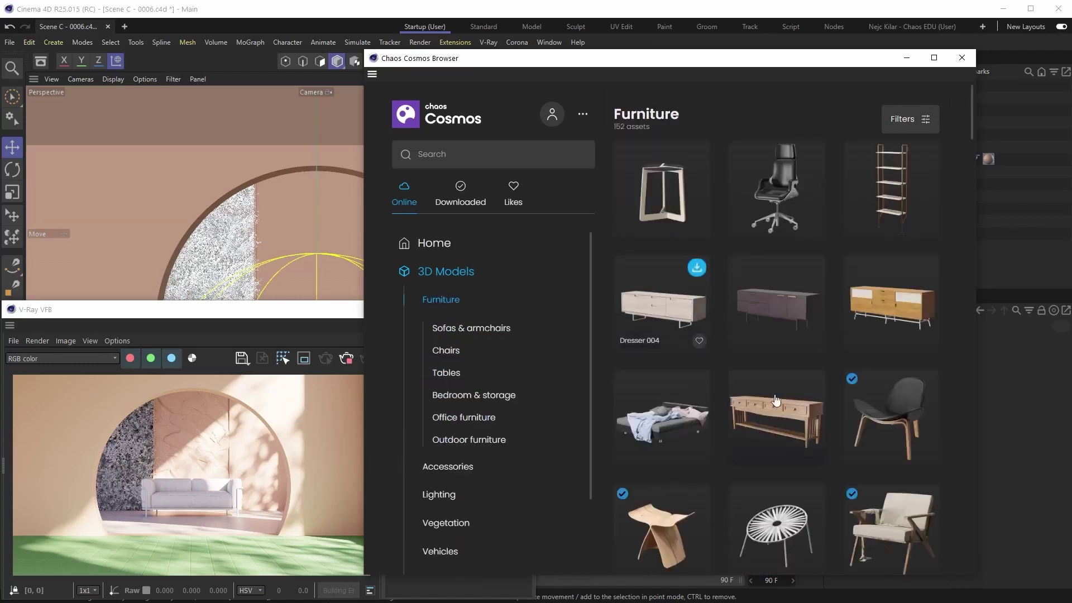
scroll(760, 380, down, 2)
scroll(780, 400, down, 1)
mouse_move(780, 400)
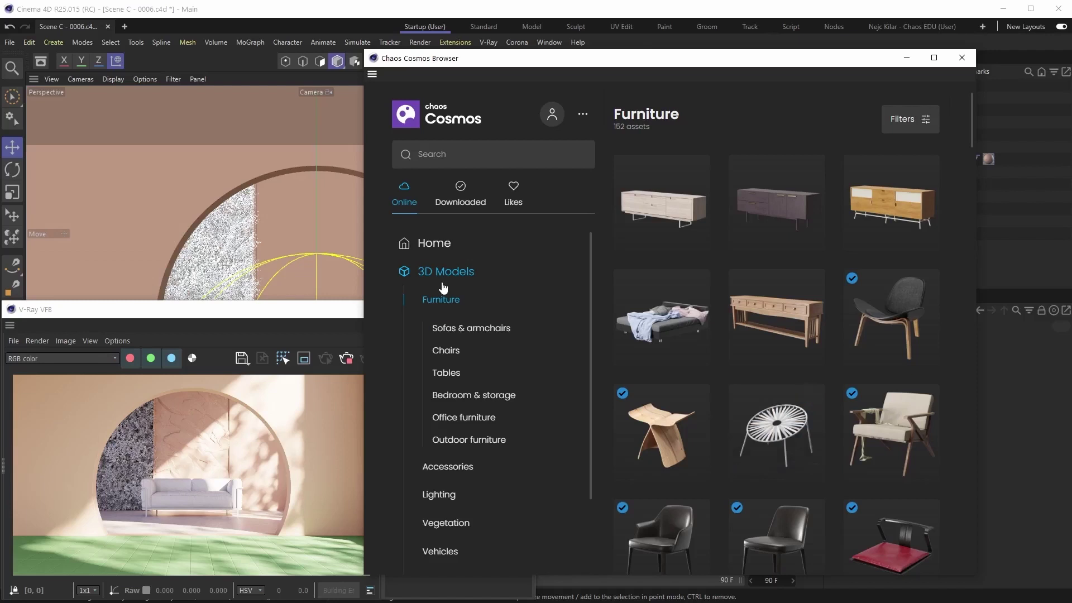
scroll(444, 283, down, 4)
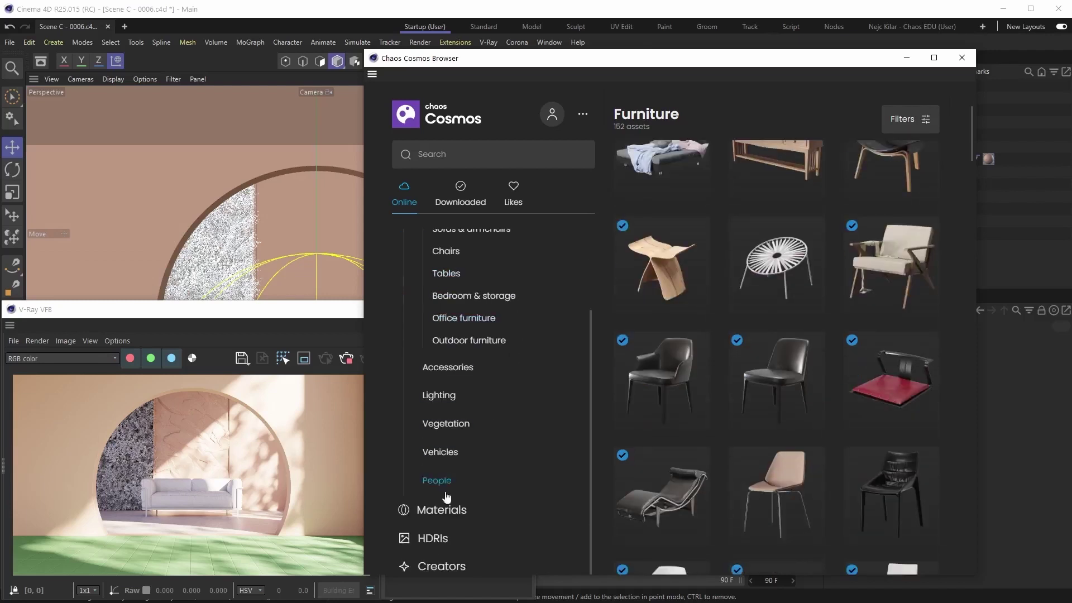
Look through the Materials and HDRIs collections in Cosmos and return to its Home page.
click(430, 511)
scroll(786, 314, down, 8)
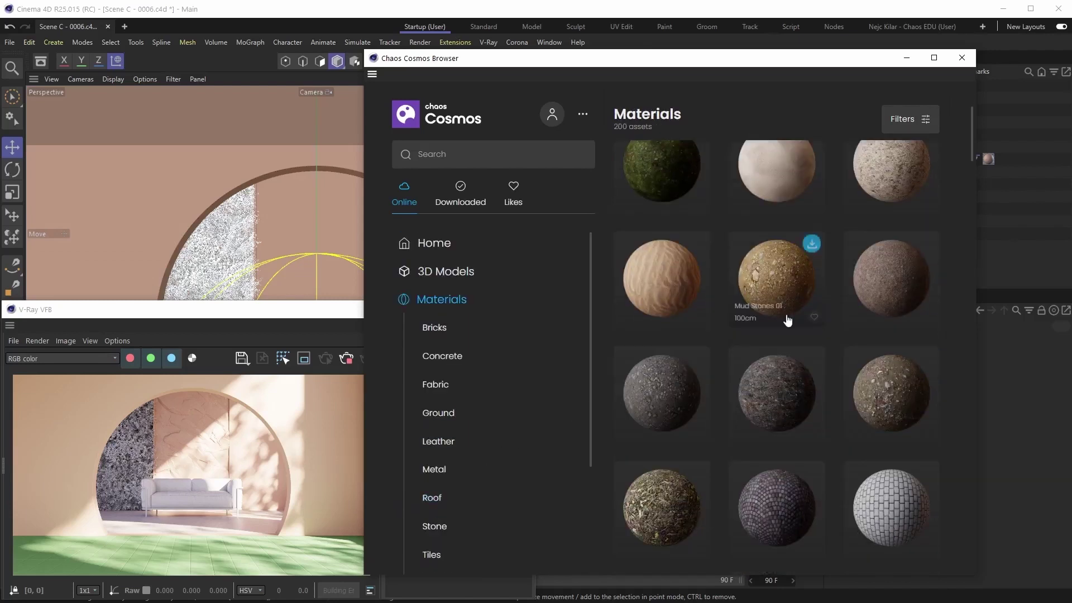
scroll(788, 323, down, 10)
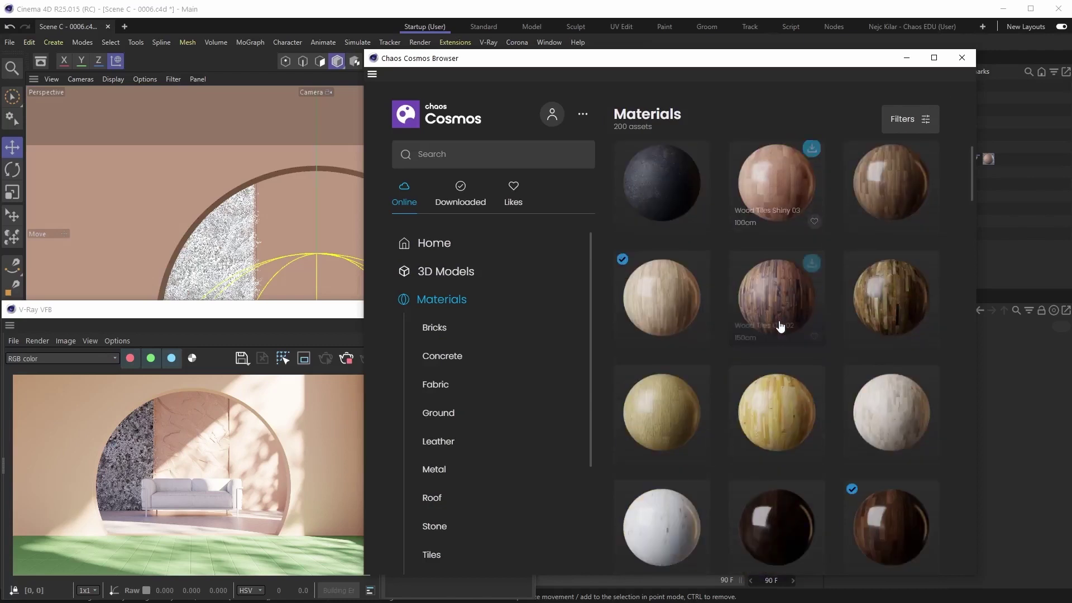
scroll(481, 400, down, 4)
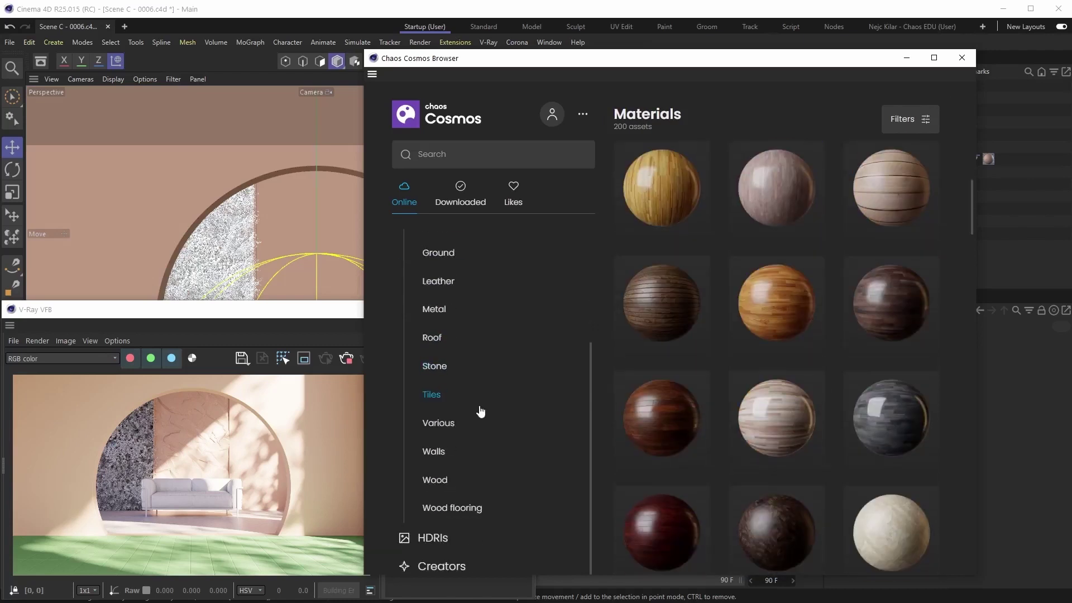
click(411, 537)
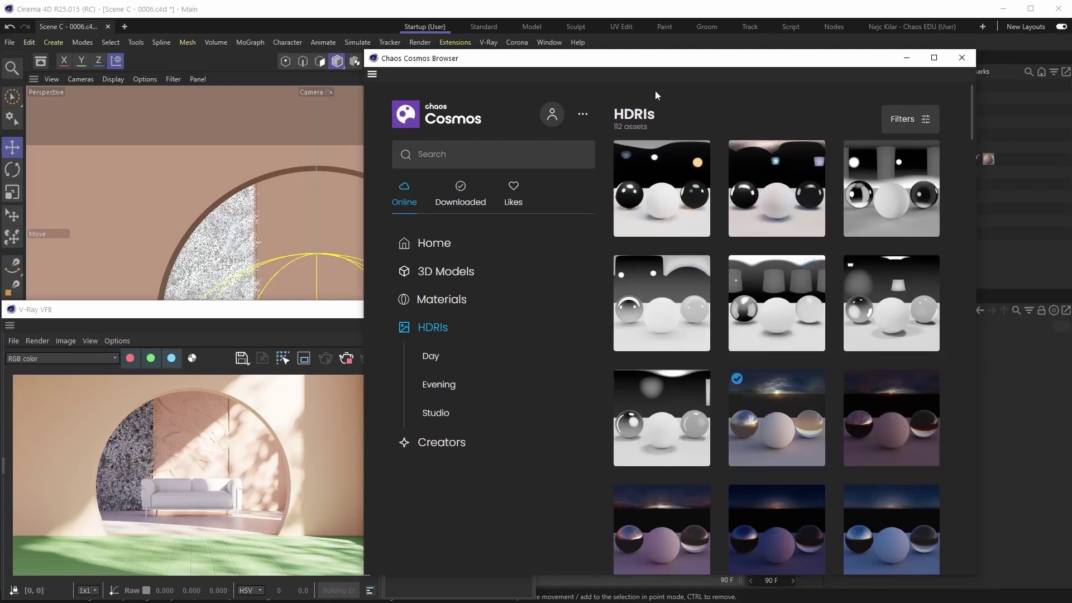
click(441, 258)
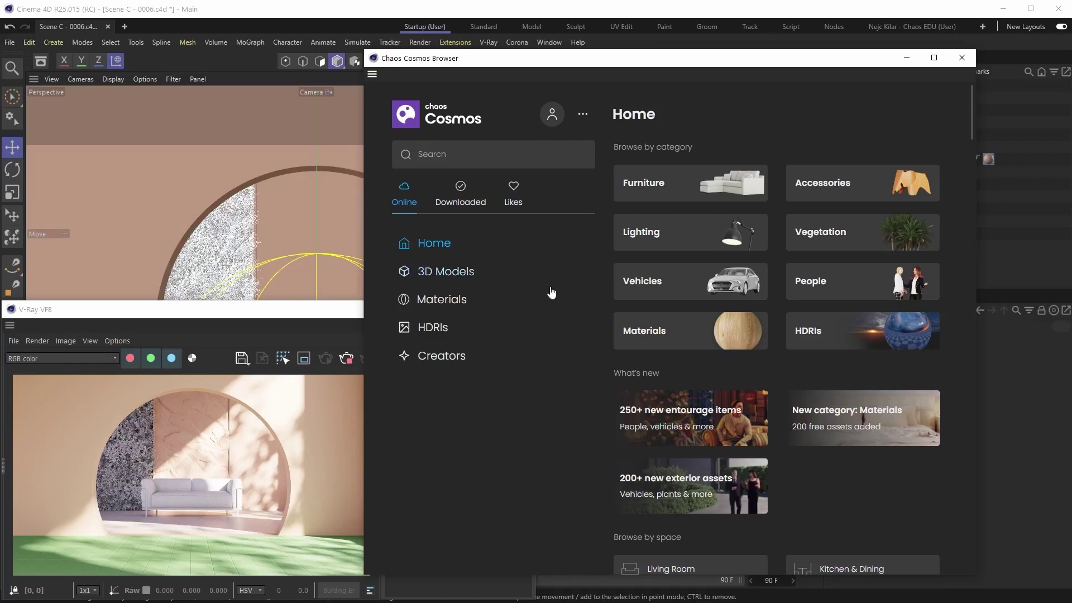
Browse the Wood category of the Cosmos materials down to the Wood Elm 33-48 asset.
click(437, 305)
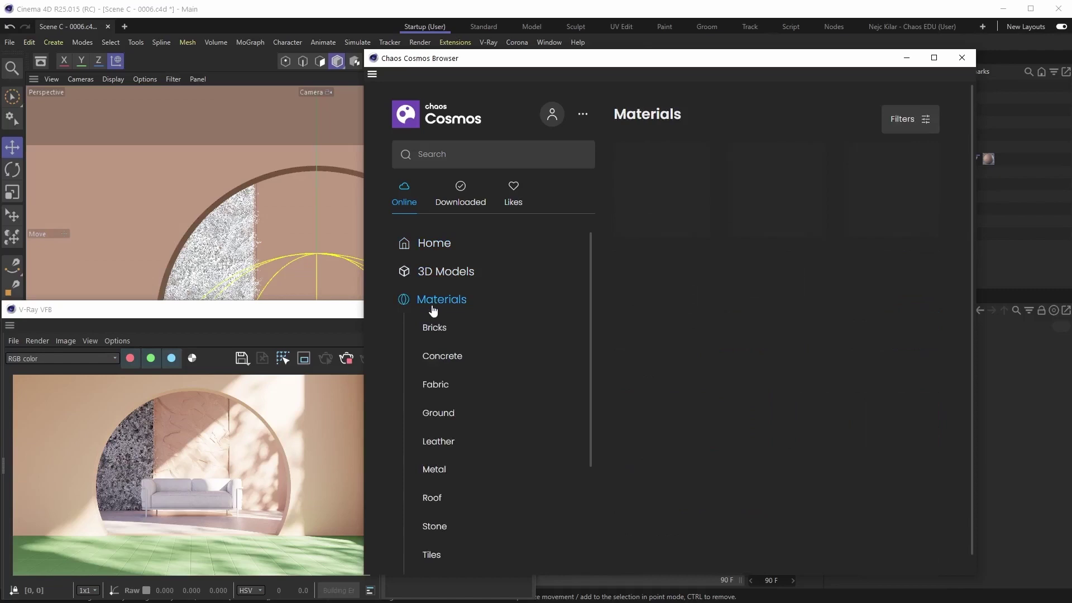
scroll(445, 355, down, 2)
scroll(445, 354, down, 1)
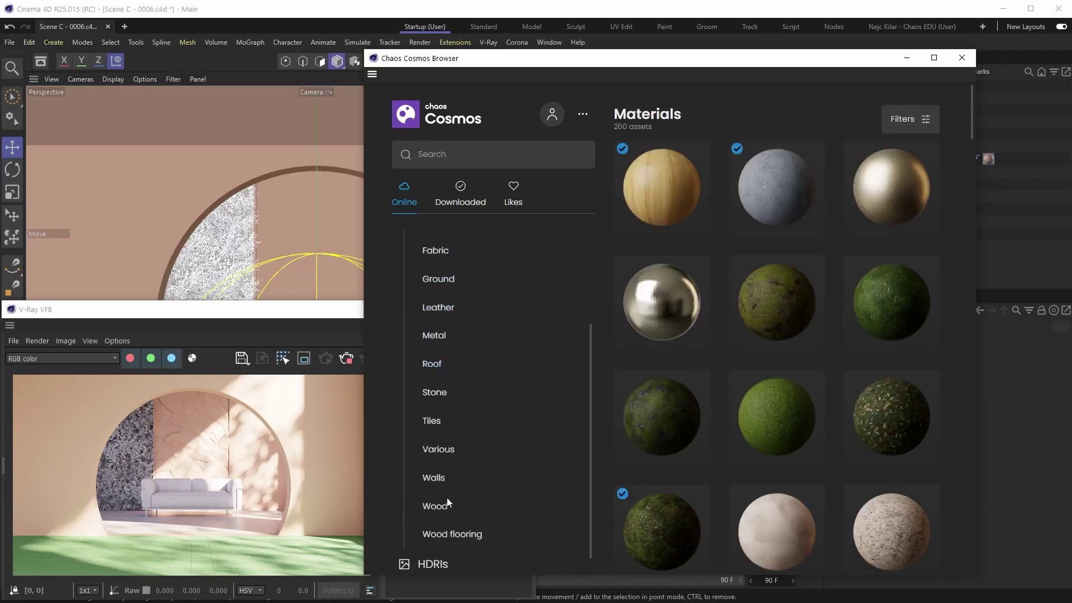
click(437, 508)
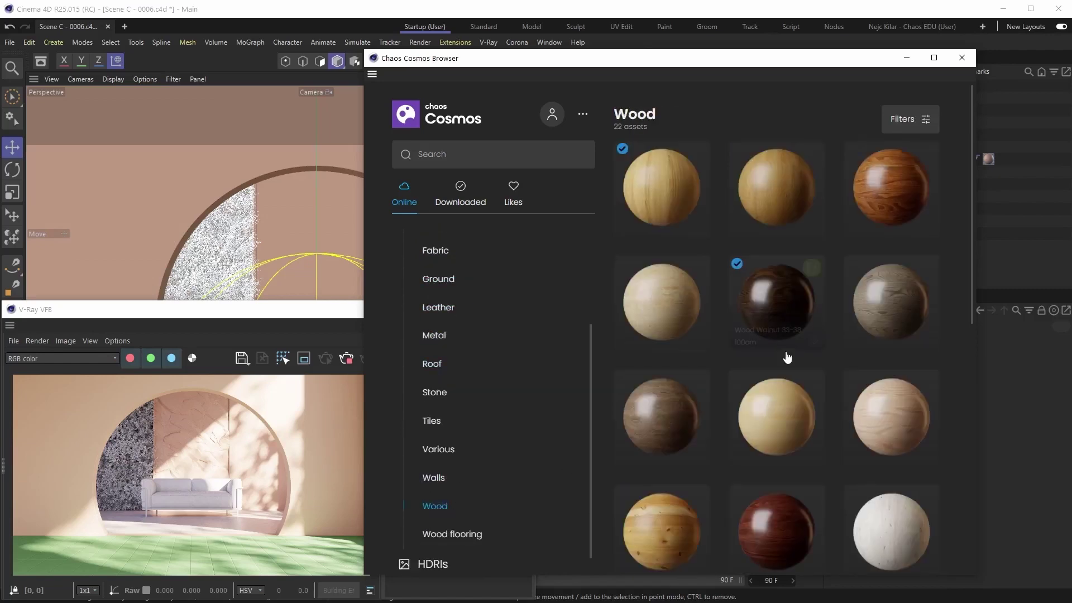
scroll(733, 405, down, 6)
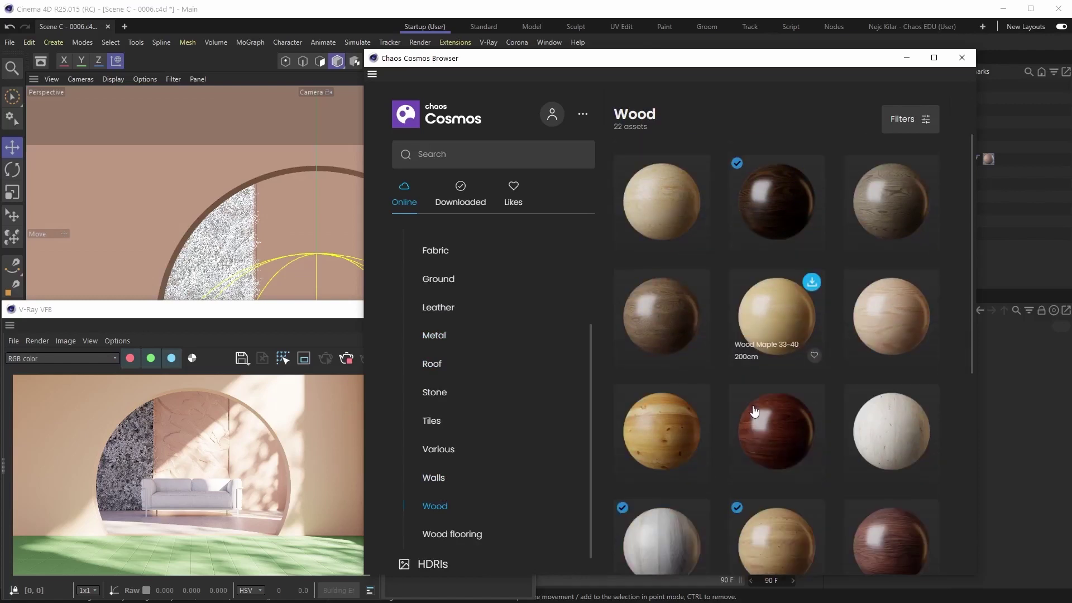
scroll(757, 416, down, 2)
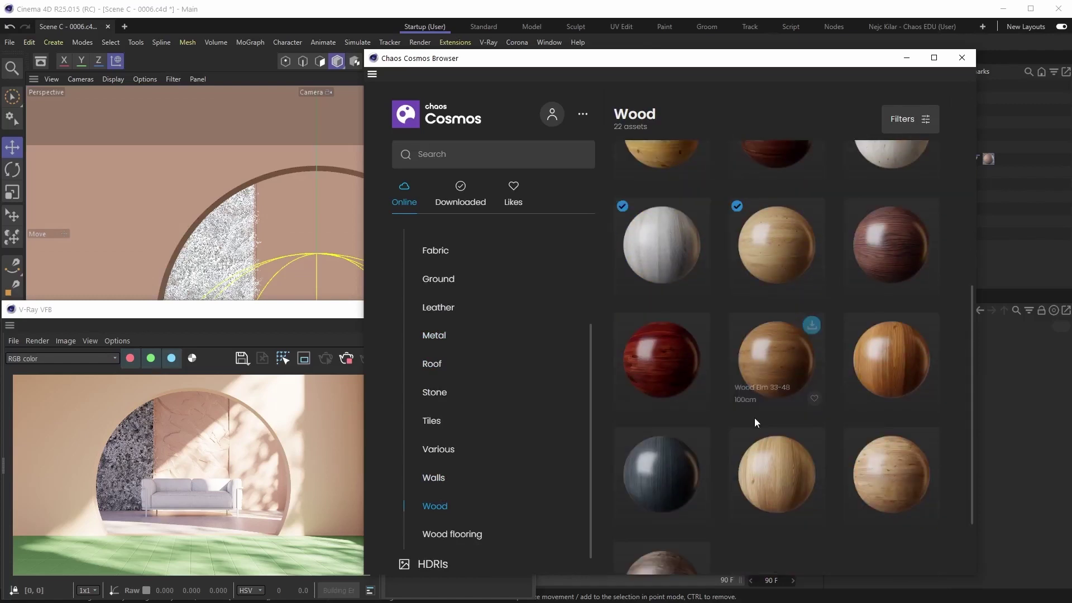
Examine the details and additional info of the Wood Elm 33-48 100cm material, then close its preview.
click(768, 336)
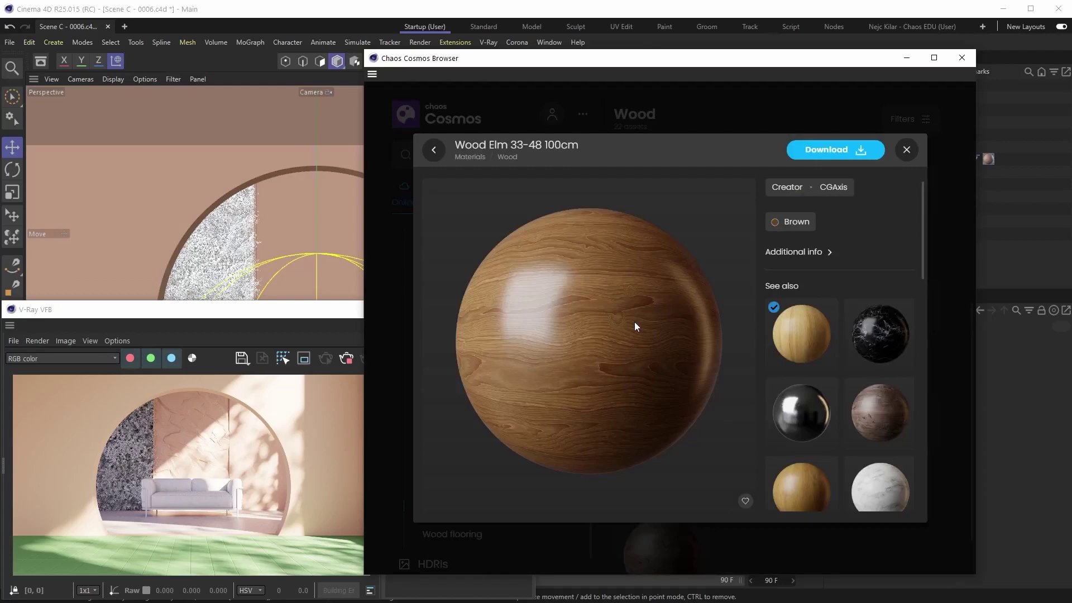
click(828, 255)
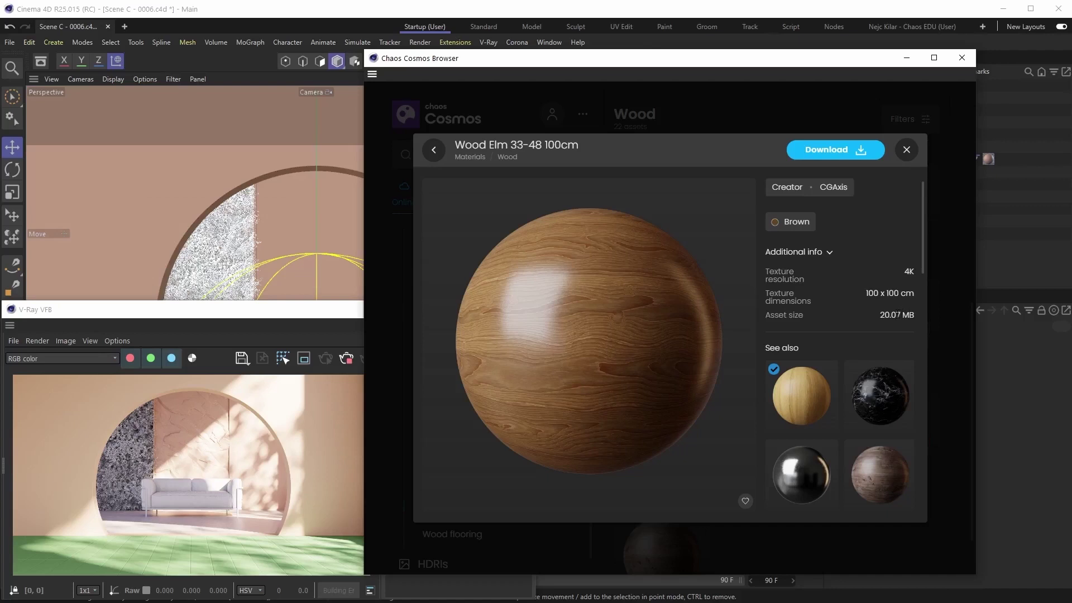
click(906, 150)
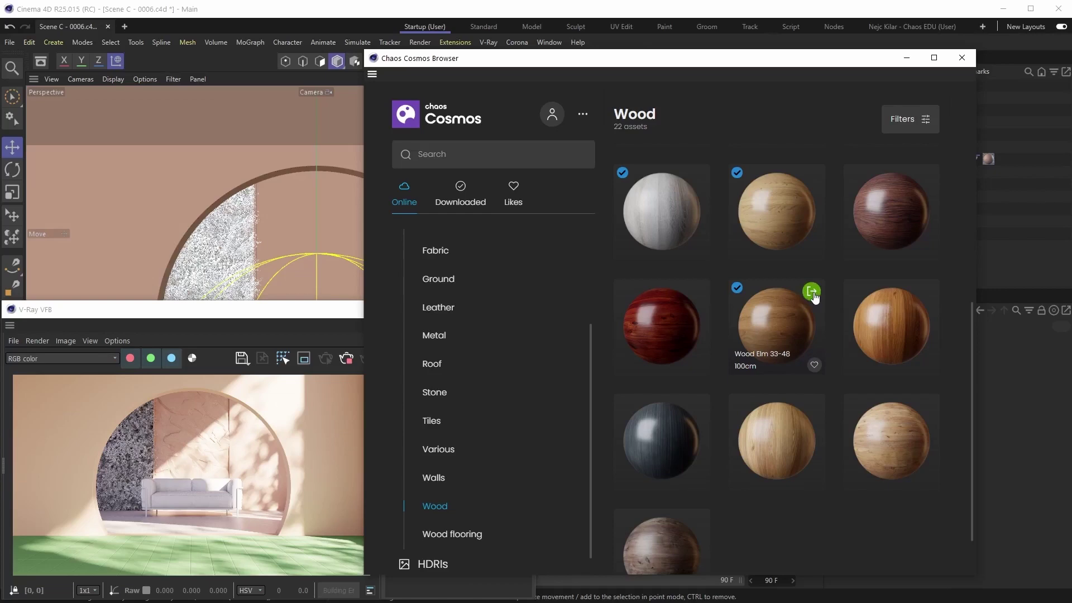
Import the Wood Elm 33-48 100cm material into the scene and move the browser window off the material list.
click(812, 293)
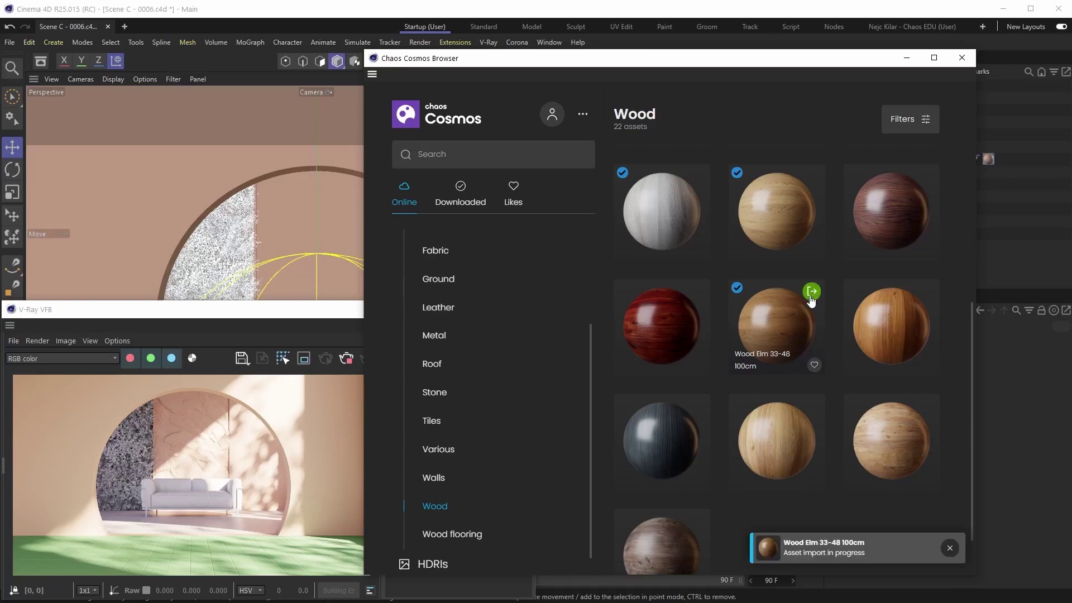
drag(844, 65, 475, 57)
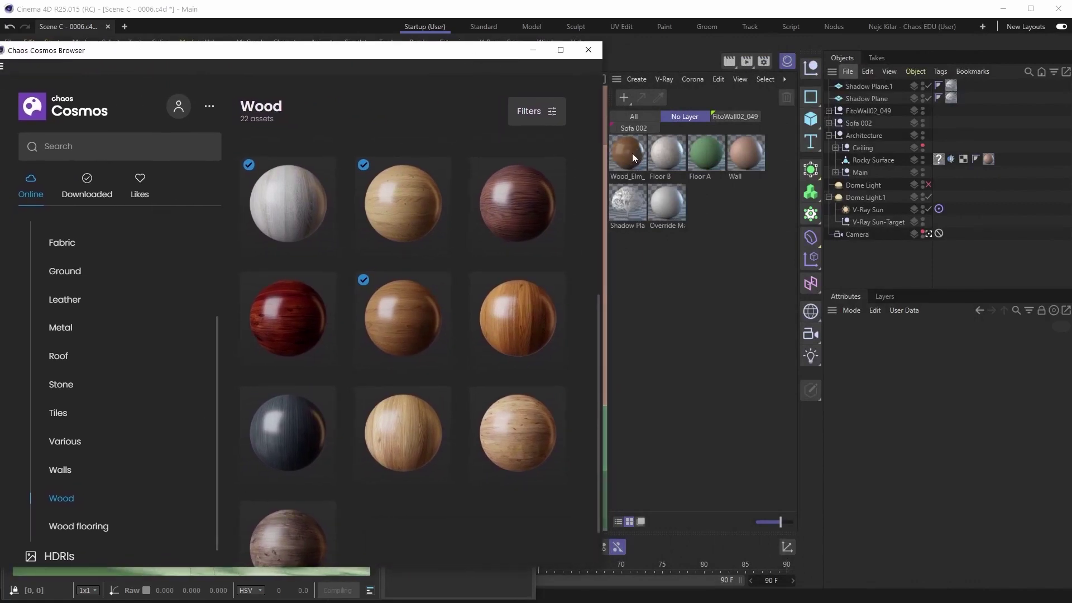
Review the imported Wood Elm material's reflection and diffuse settings, then delete the material from the scene.
click(628, 156)
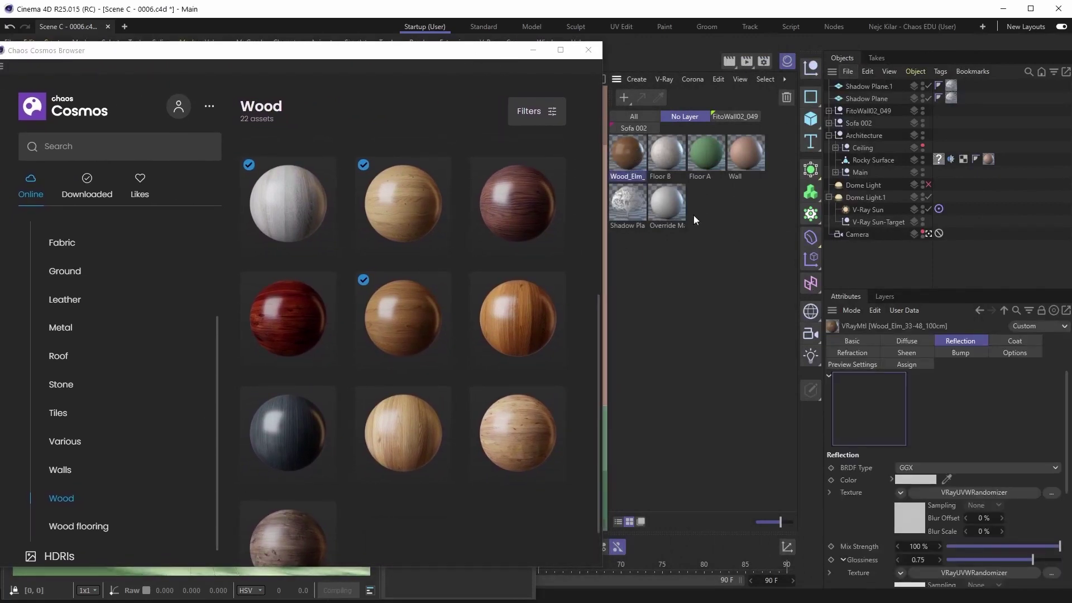
drag(1065, 405, 1069, 497)
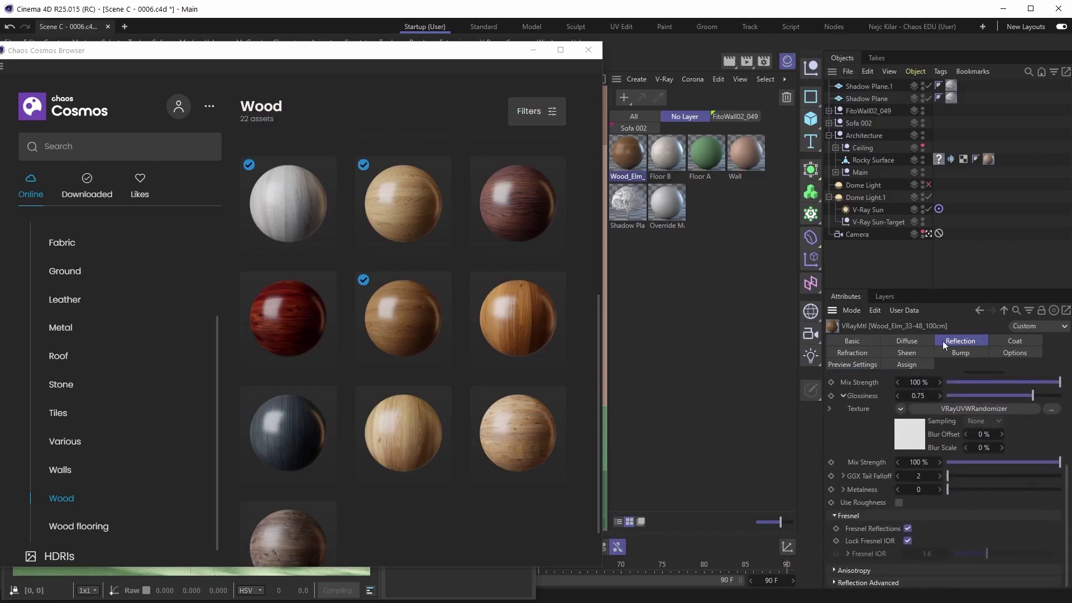
click(906, 341)
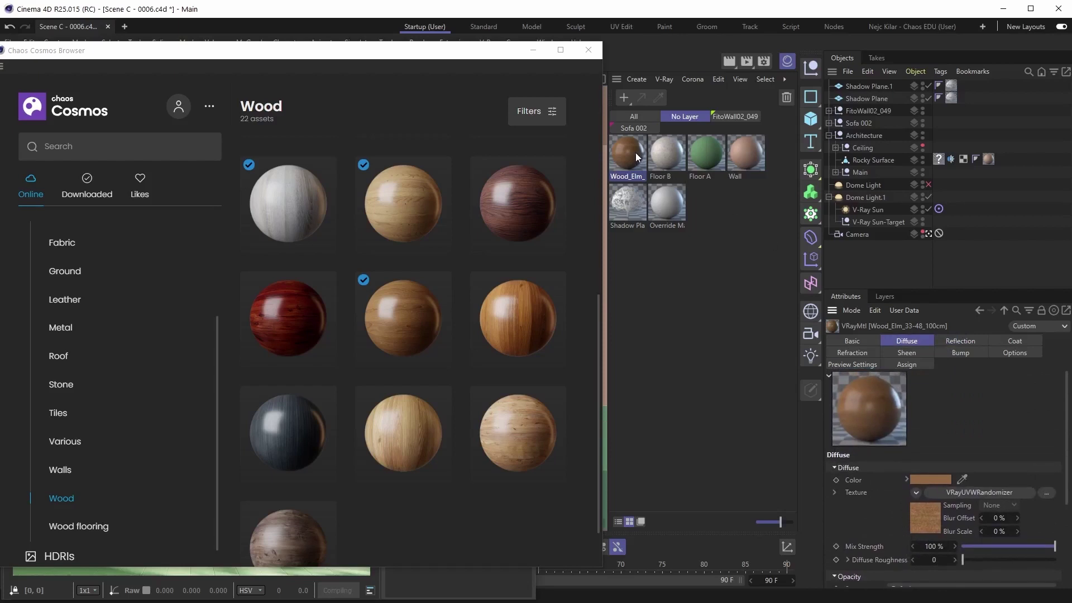
scroll(960, 405, down, 4)
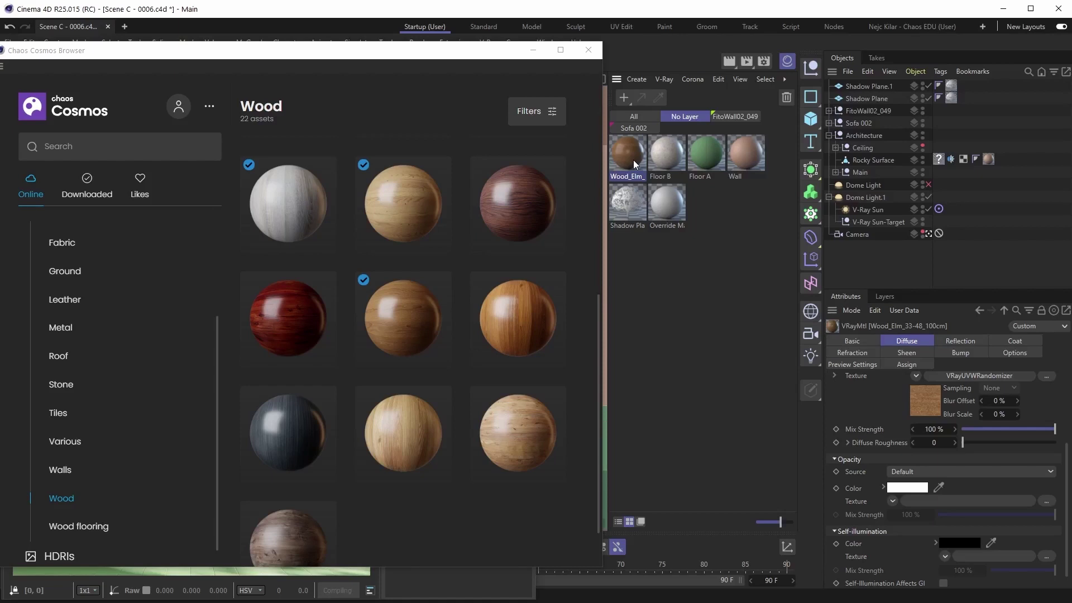
key(Delete)
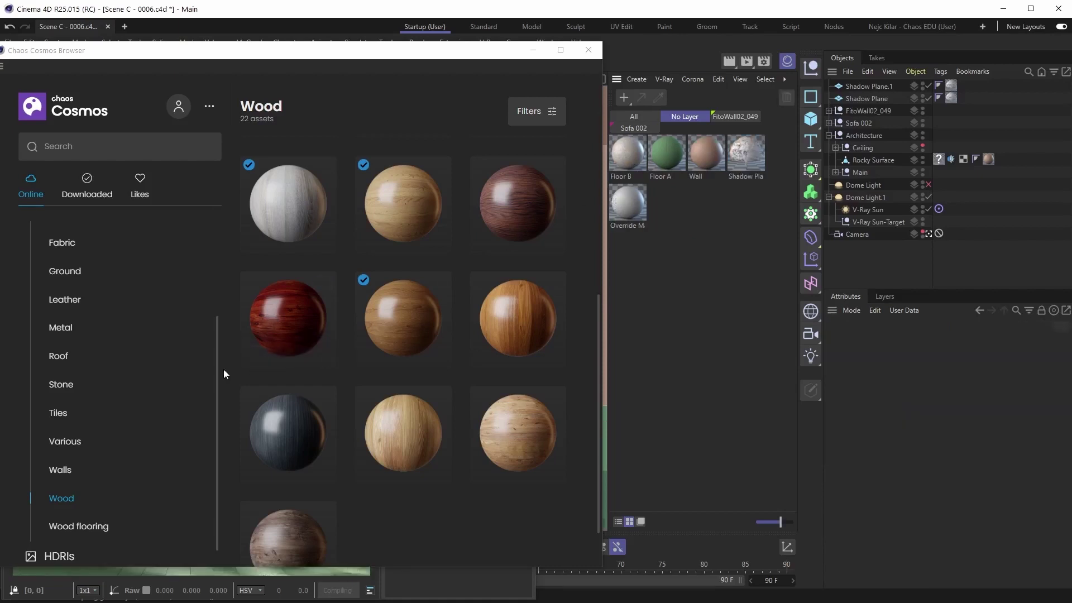
Download the Studio 003 HDRI from the Cosmos HDRIs collection and import it into the scene as a dome light.
scroll(157, 369, down, 1)
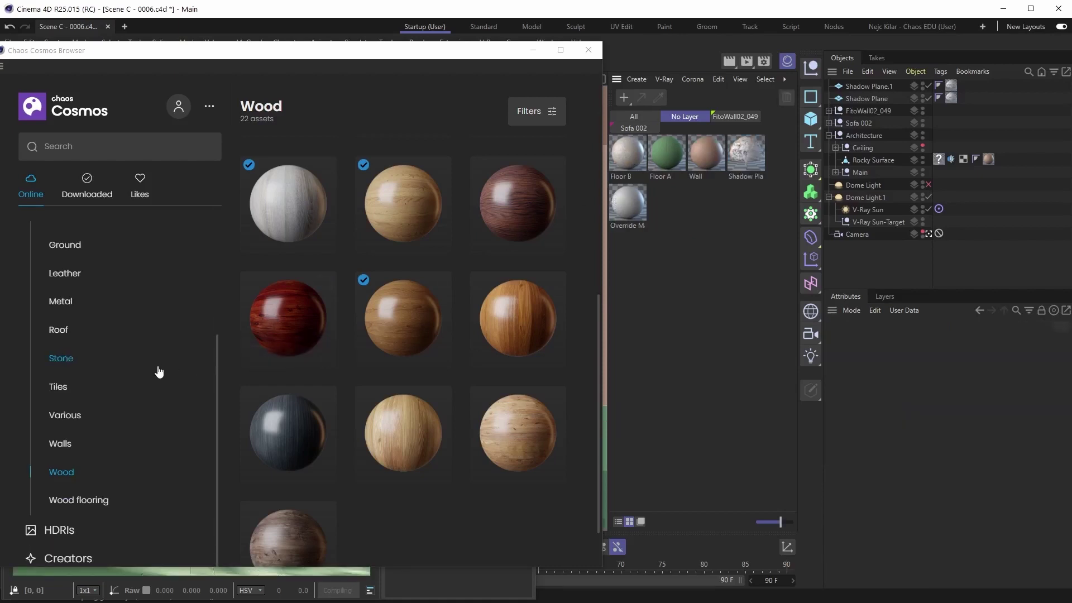
click(66, 535)
mouse_move(446, 300)
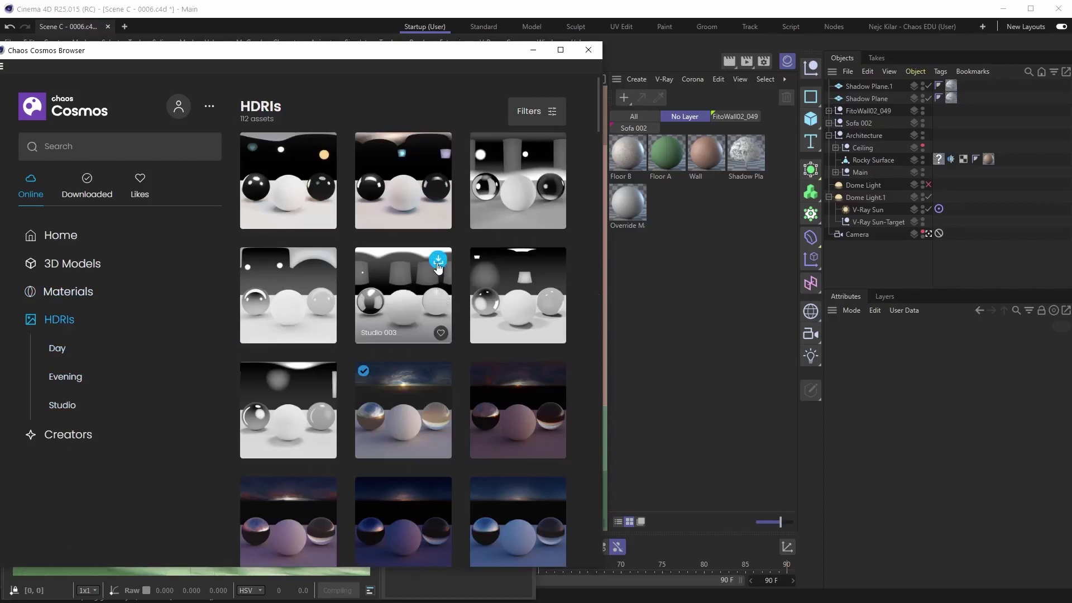
click(439, 264)
click(440, 263)
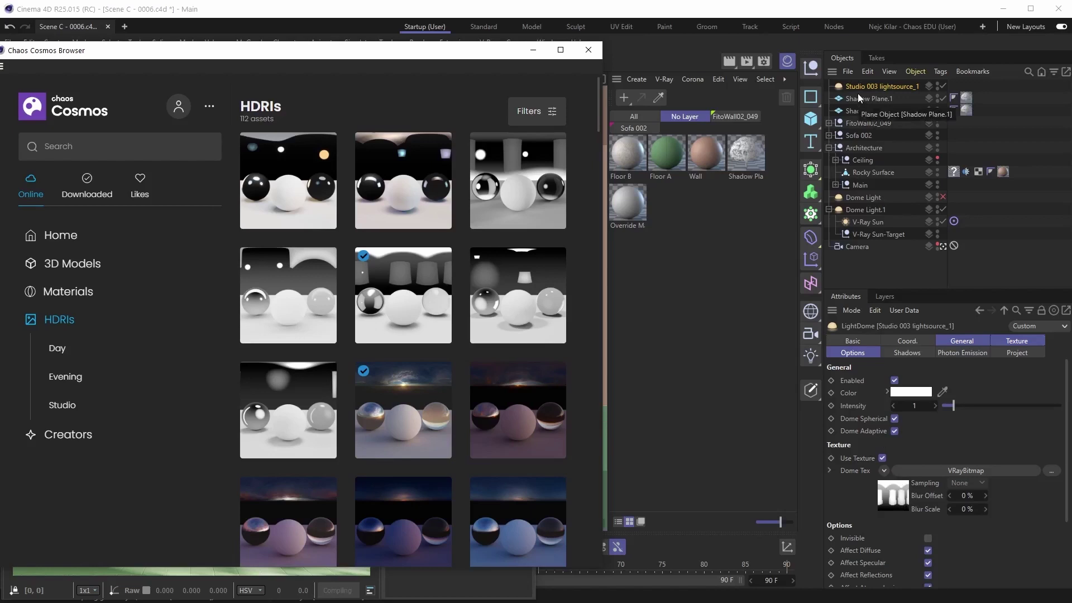
Browse the sunset HDRIs in the Cosmos collection, then delete the Studio 003 dome light from the scene.
mouse_move(399, 297)
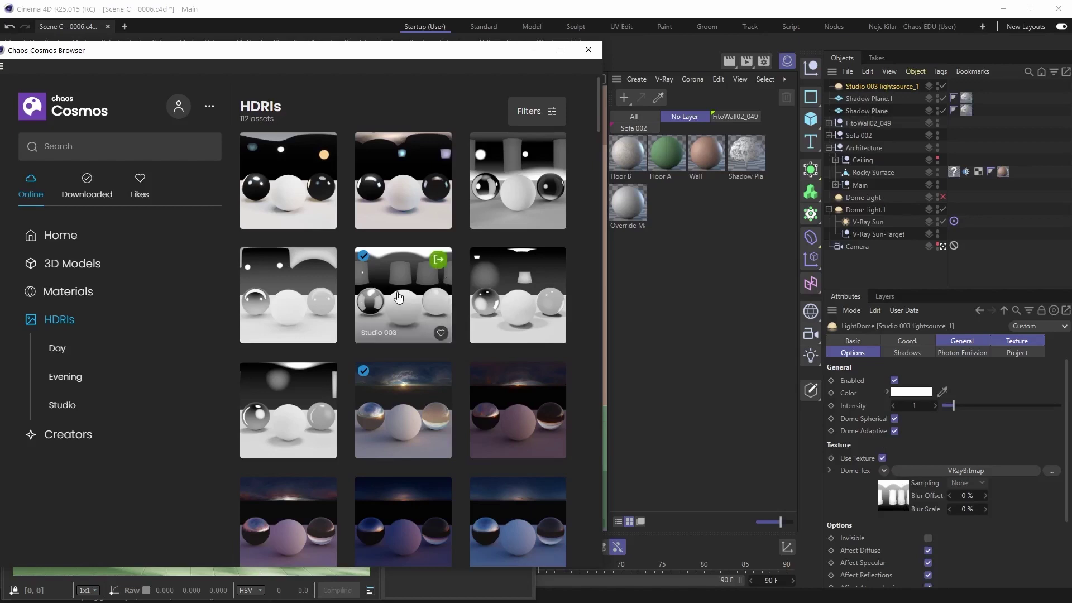
scroll(398, 297, down, 10)
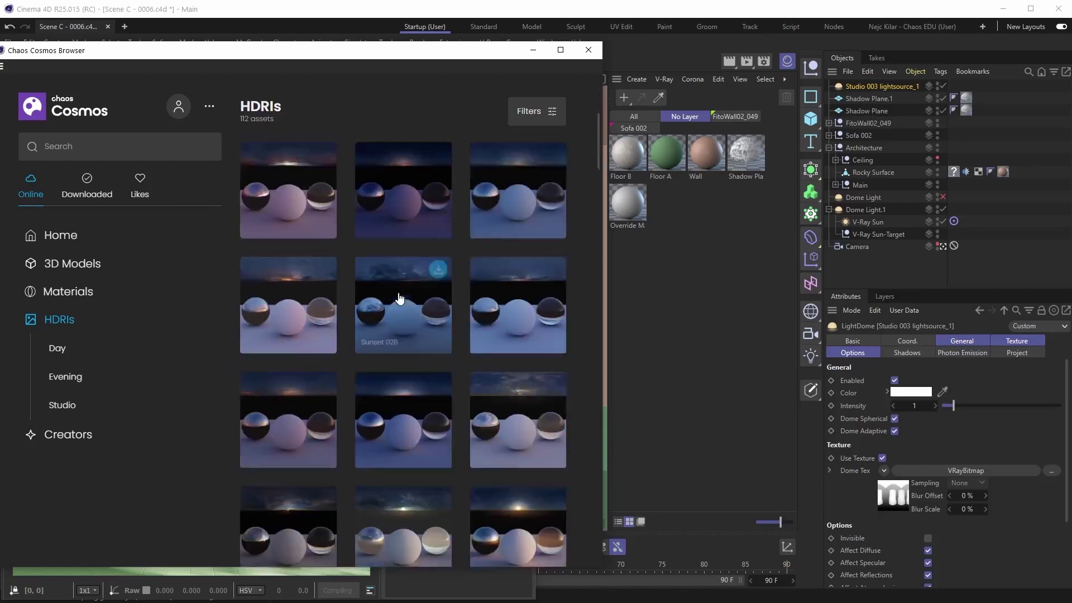
mouse_move(406, 370)
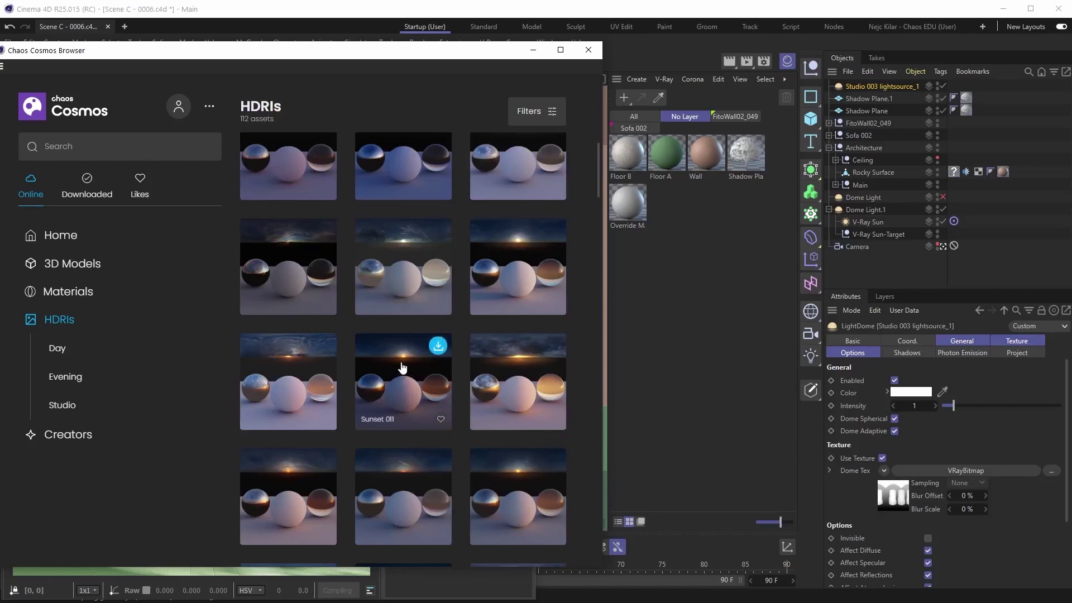
click(438, 347)
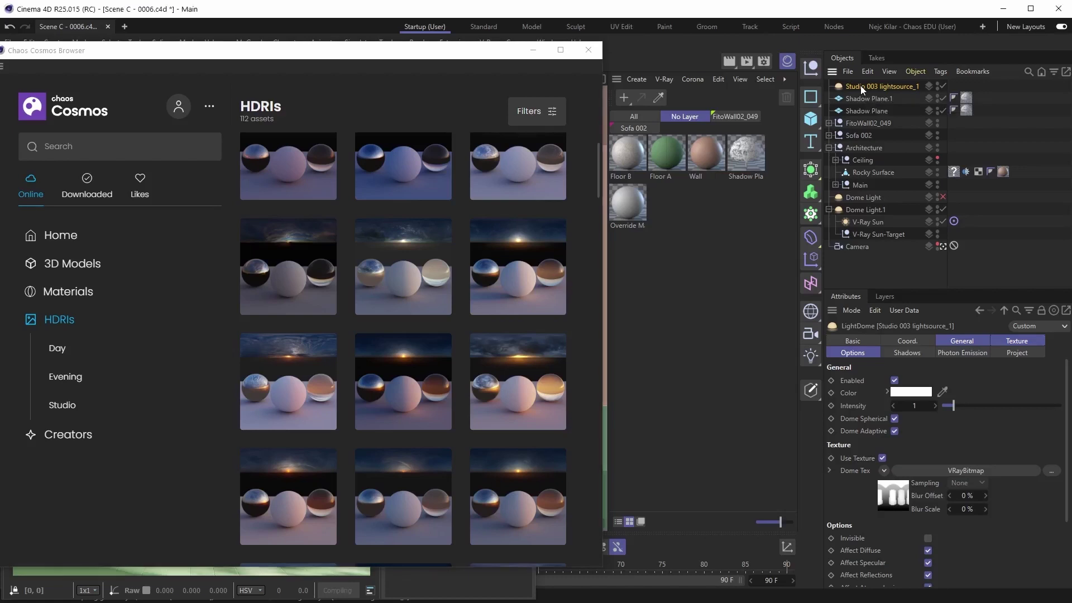
key(Delete)
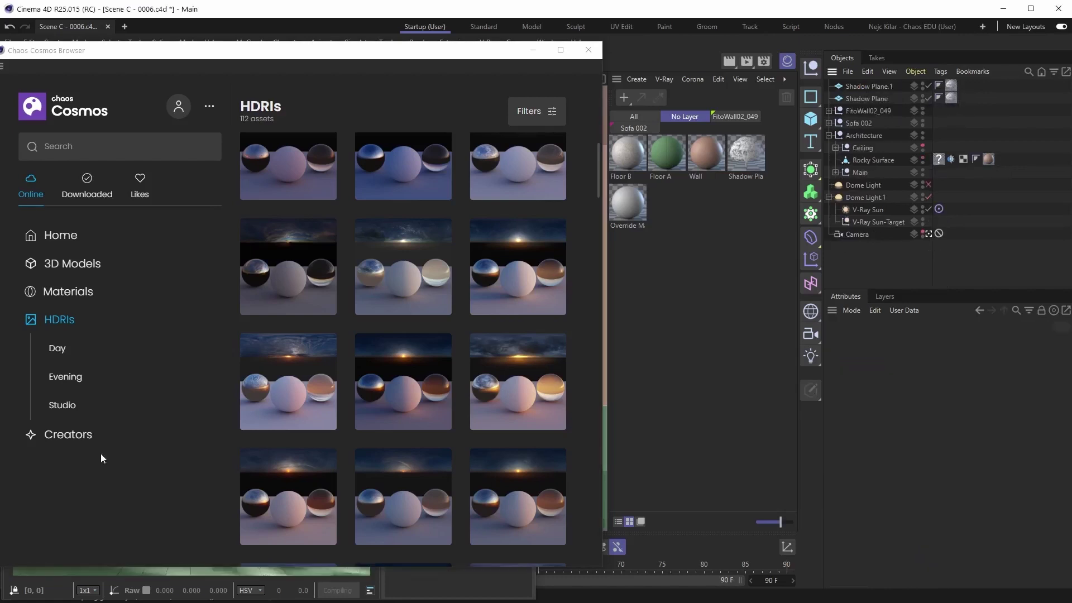
Browse the Lighting category of the Cosmos 3D models and move the browser window off the rendered image.
click(103, 274)
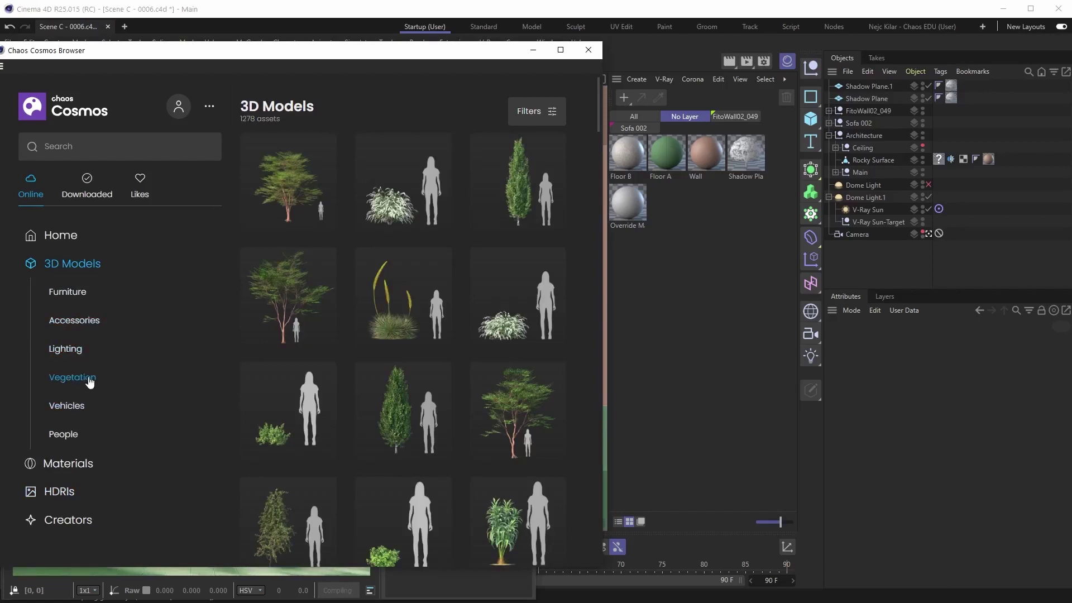
click(81, 350)
scroll(415, 288, down, 12)
scroll(436, 336, down, 10)
drag(299, 67, 740, 73)
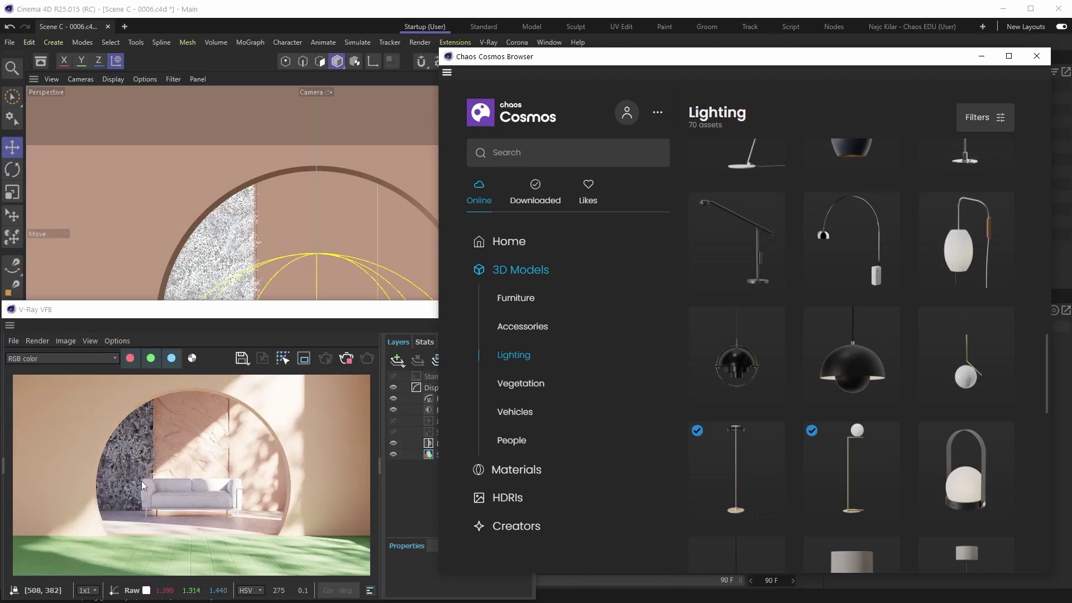
Import the Lamp Floor 001 model from the Lighting category into the scene.
scroll(835, 372, down, 2)
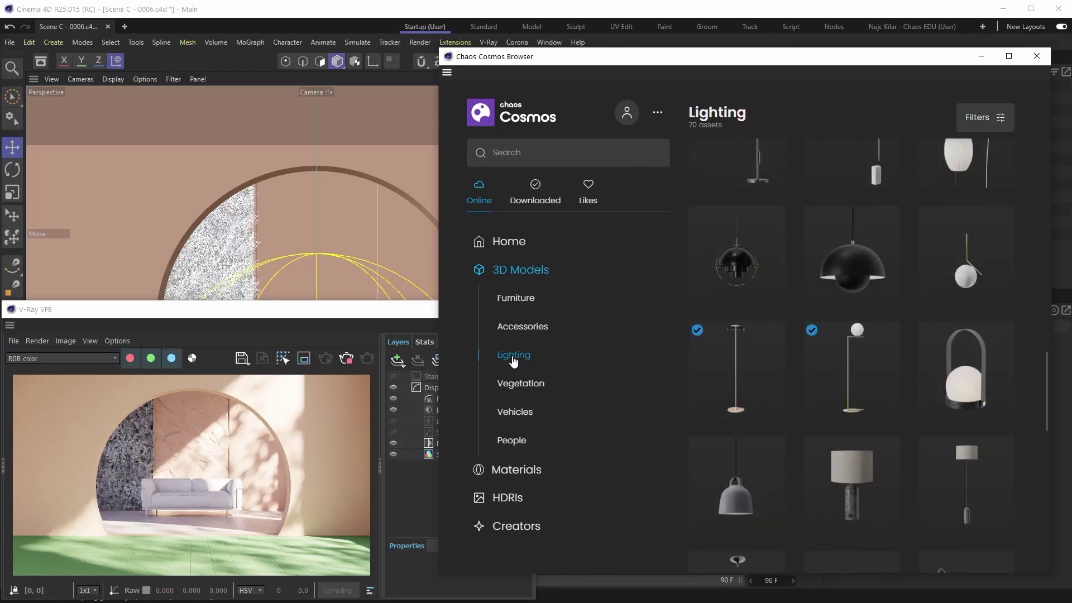
scroll(842, 371, down, 1)
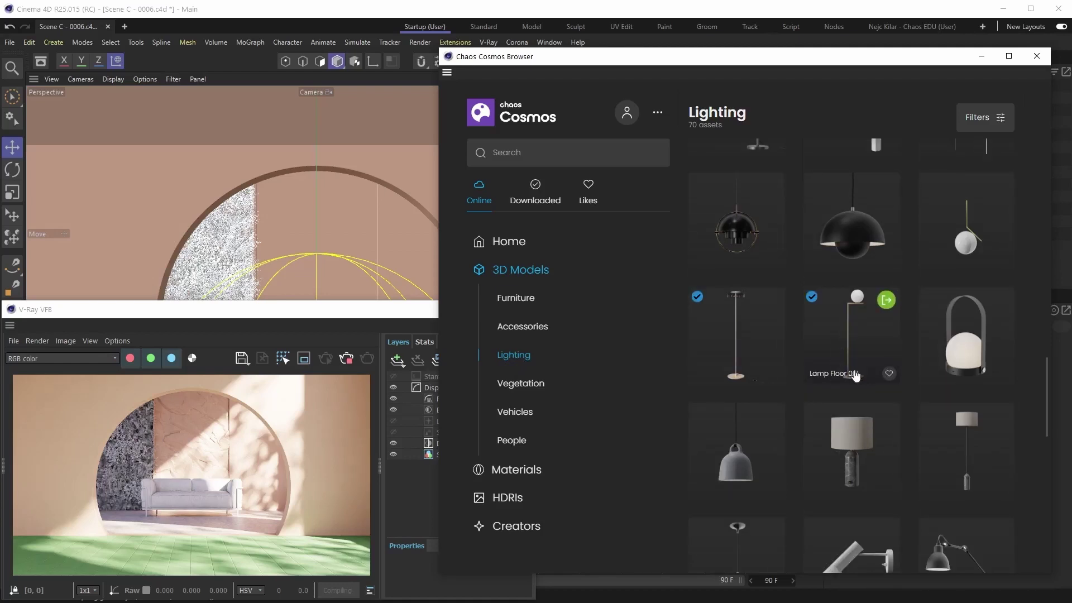
click(886, 301)
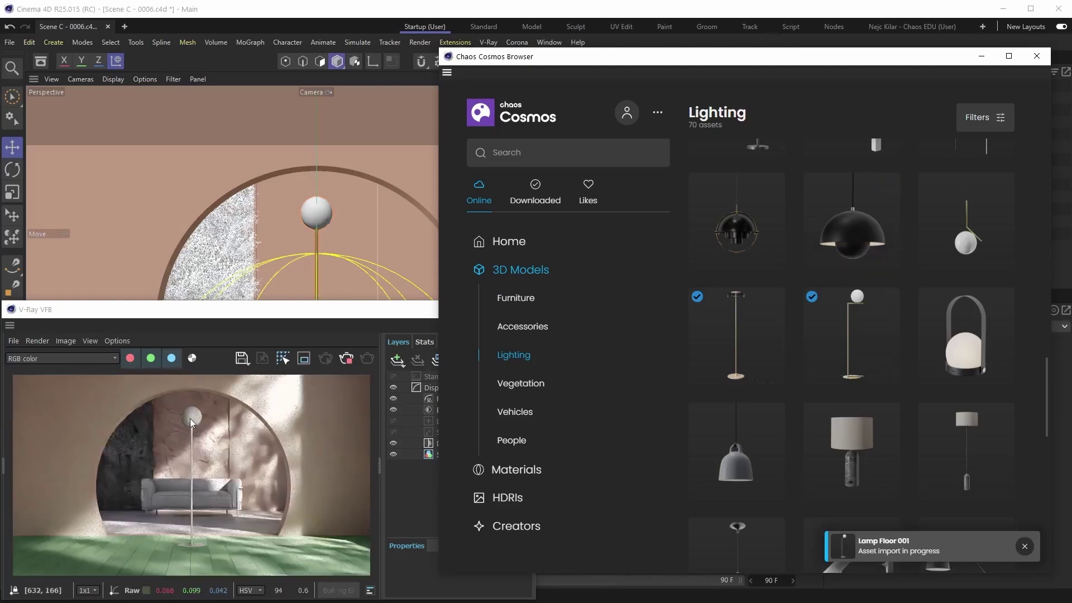
Move the browser window off the material list and examine the imported lamp's Bronze_mtl material settings.
drag(931, 61, 532, 65)
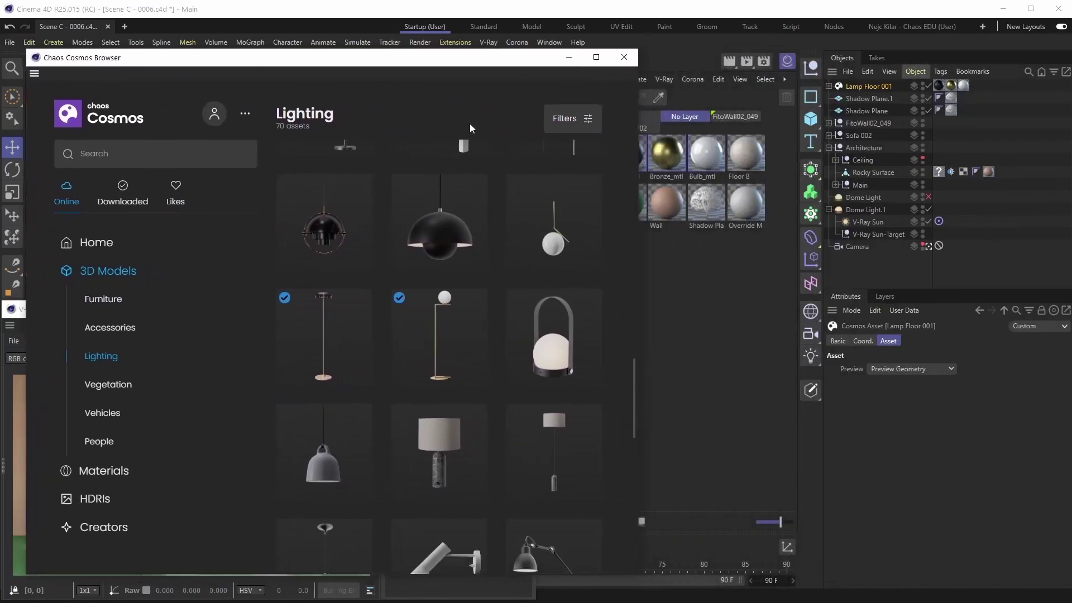
mouse_move(441, 322)
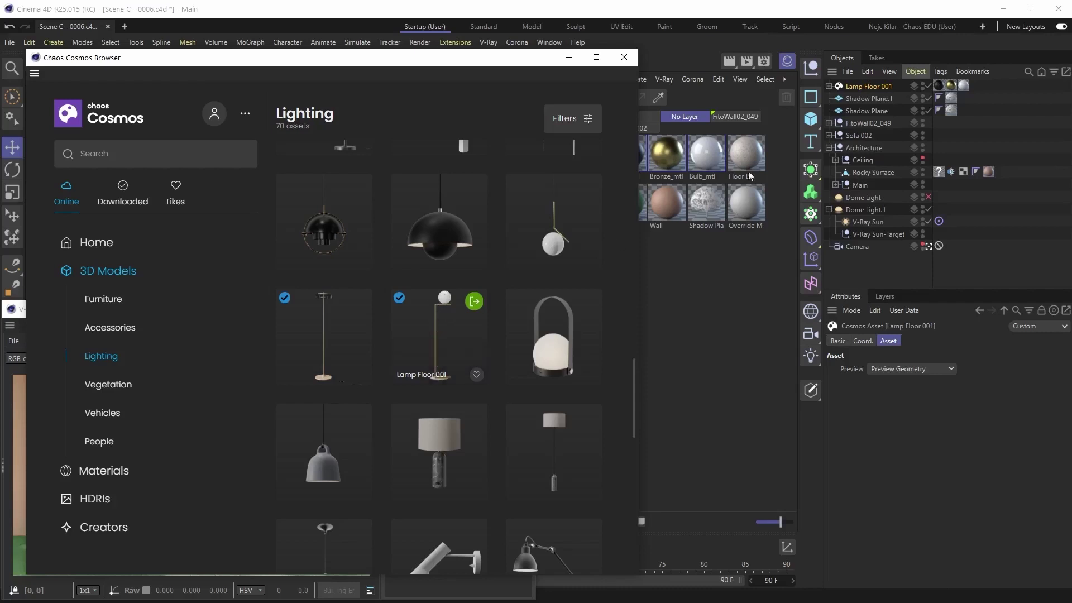
mouse_move(523, 64)
mouse_down()
mouse_move(483, 65)
mouse_move(501, 66)
mouse_up()
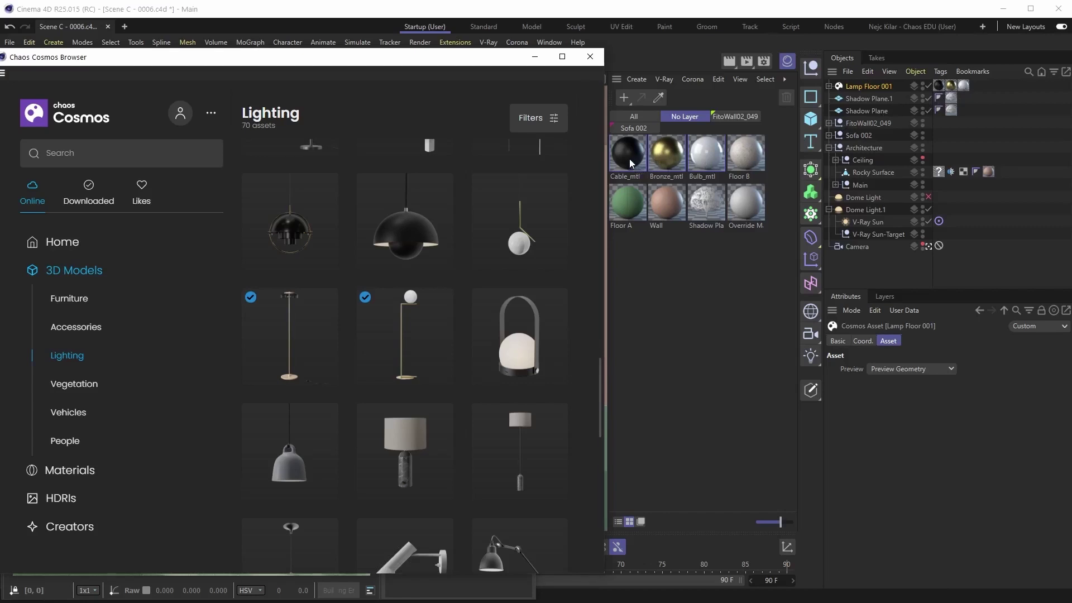
click(665, 153)
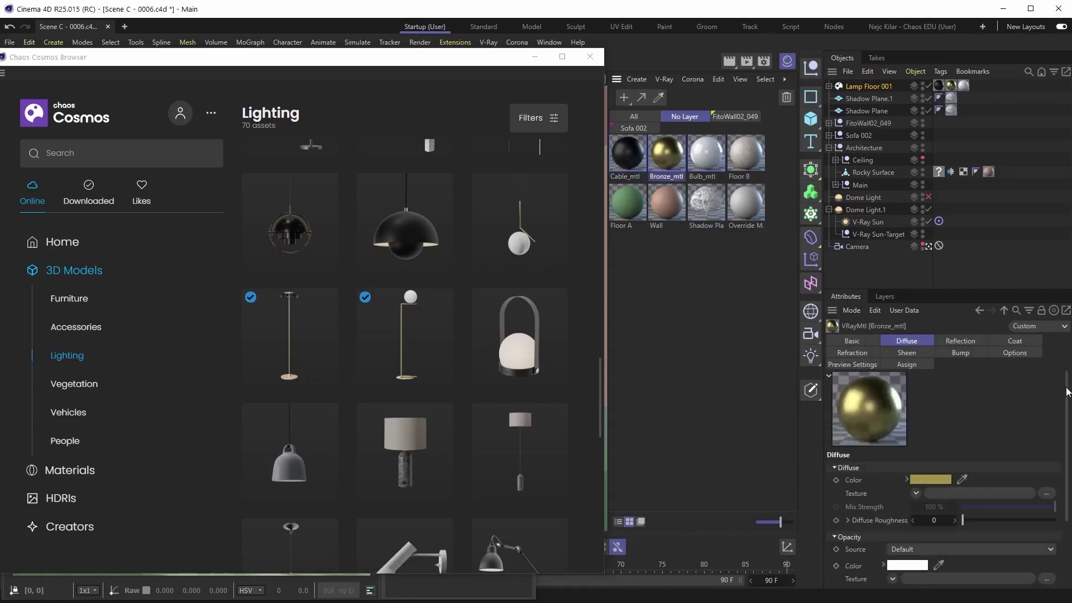
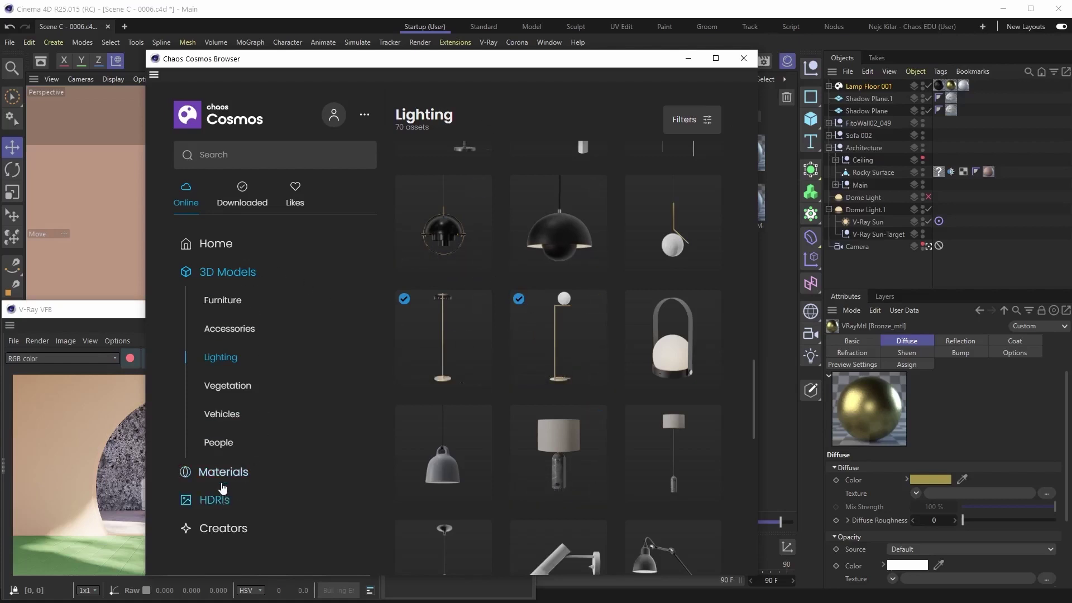
Mark Lamp Floor 001 as liked, then remove it again from the liked assets.
mouse_move(561, 348)
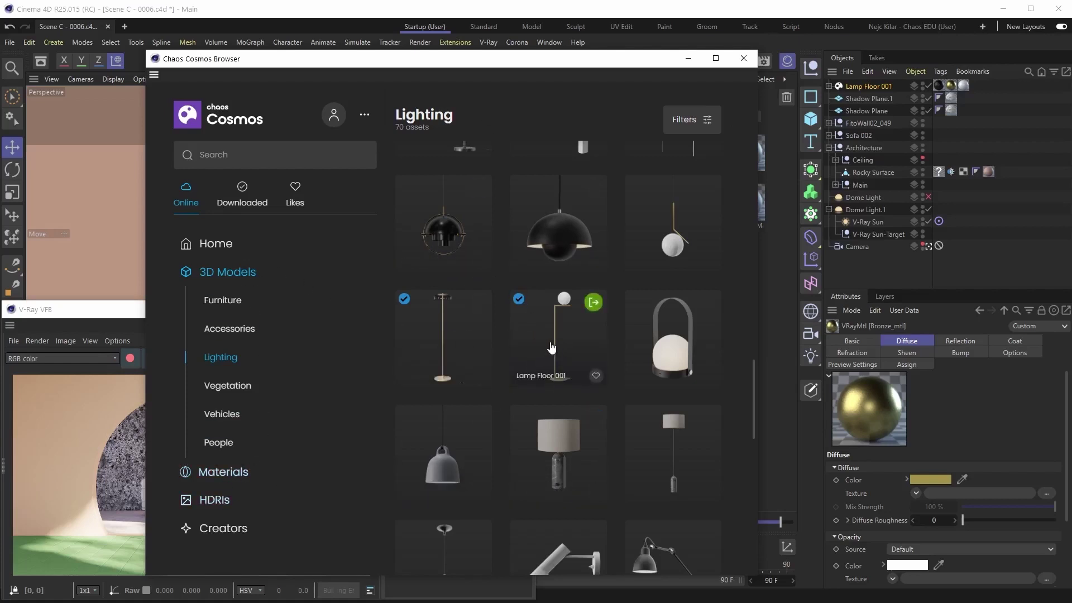
click(597, 379)
click(301, 209)
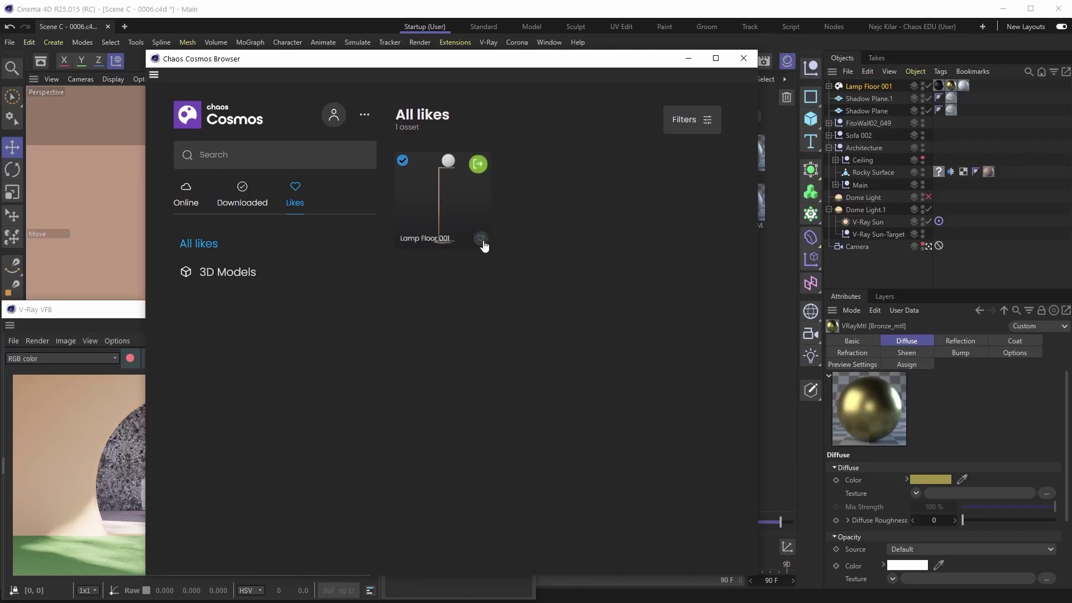
click(242, 202)
click(294, 202)
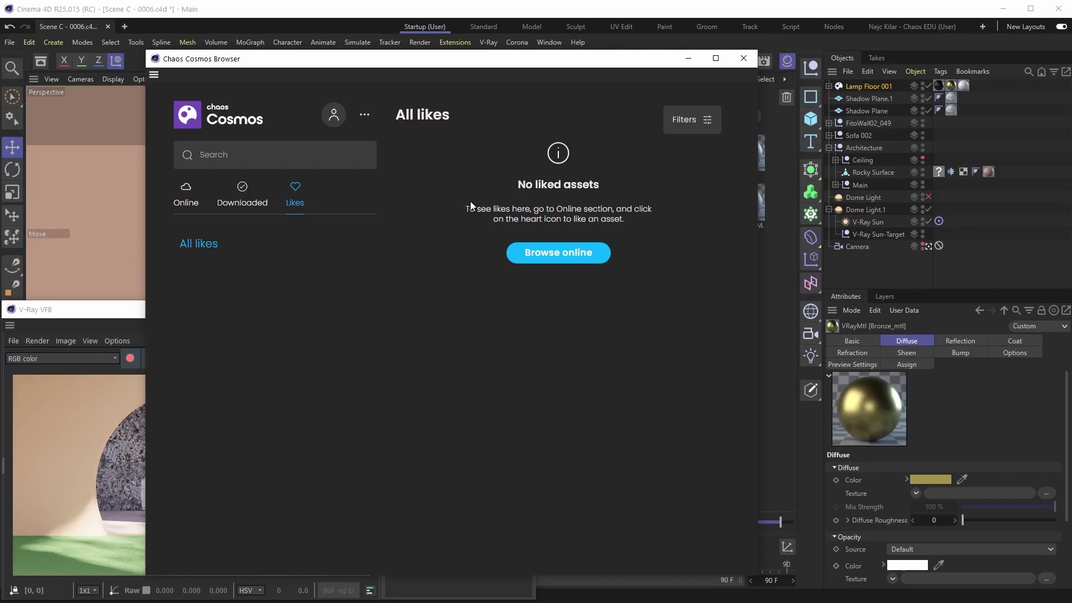
Look through the online 3D models, then browse the downloaded 3D models.
click(190, 201)
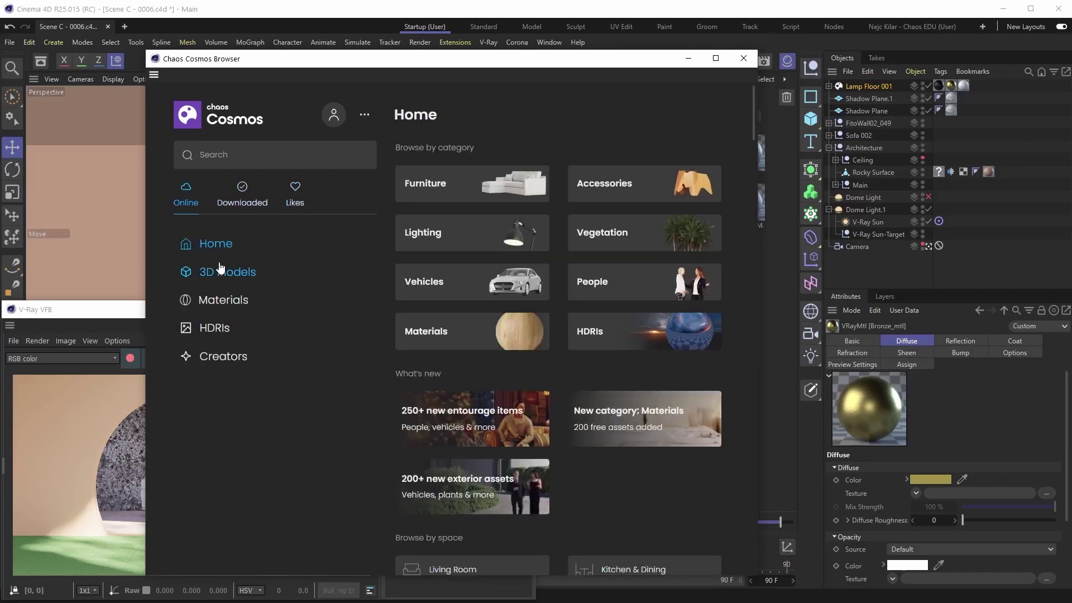
click(245, 273)
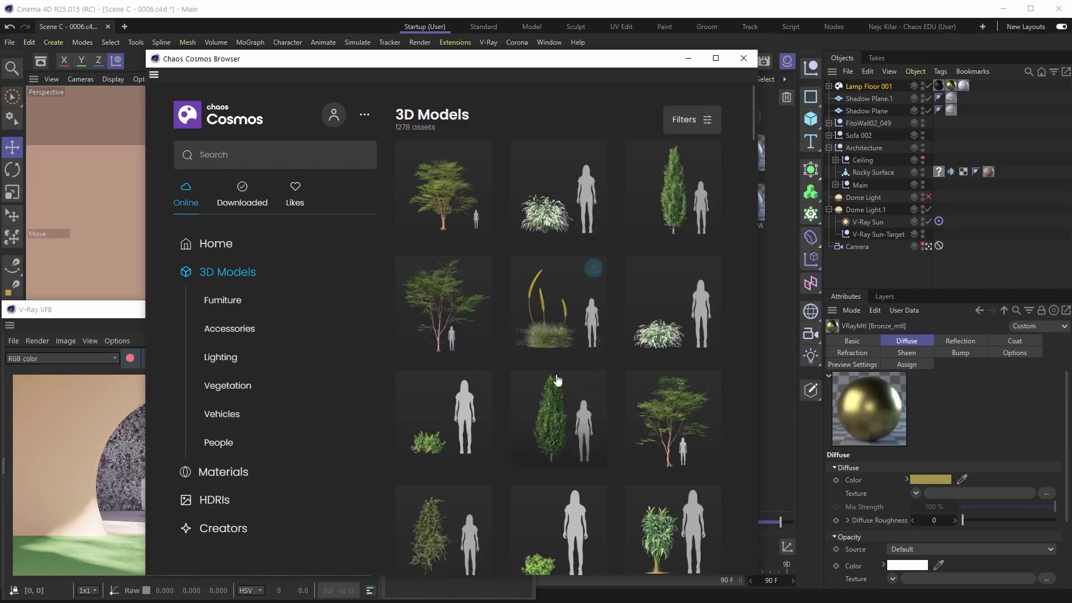
click(243, 205)
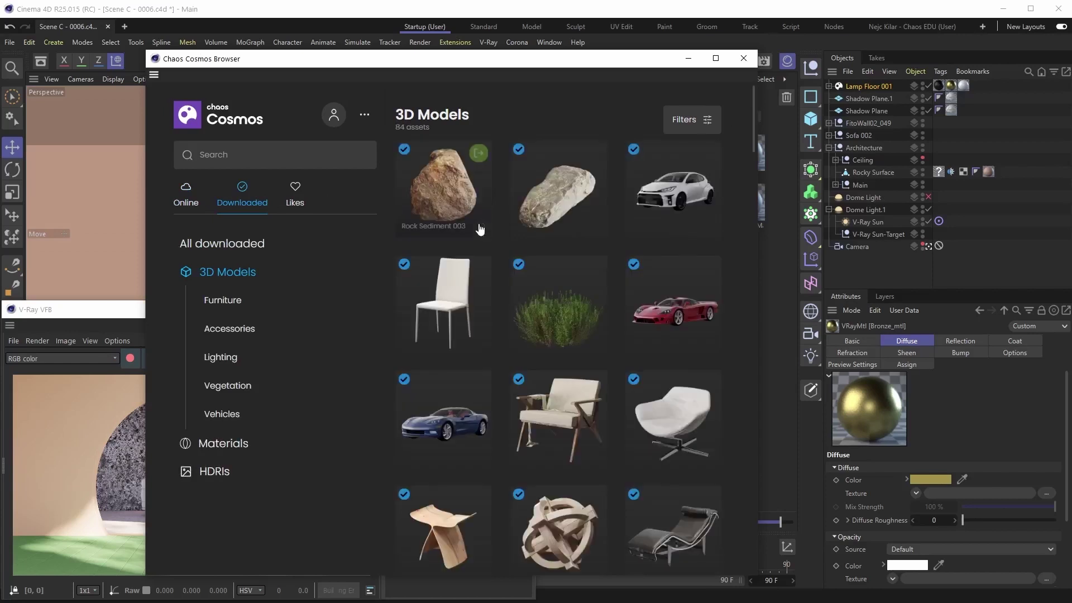
scroll(561, 346, down, 2)
scroll(561, 346, down, 10)
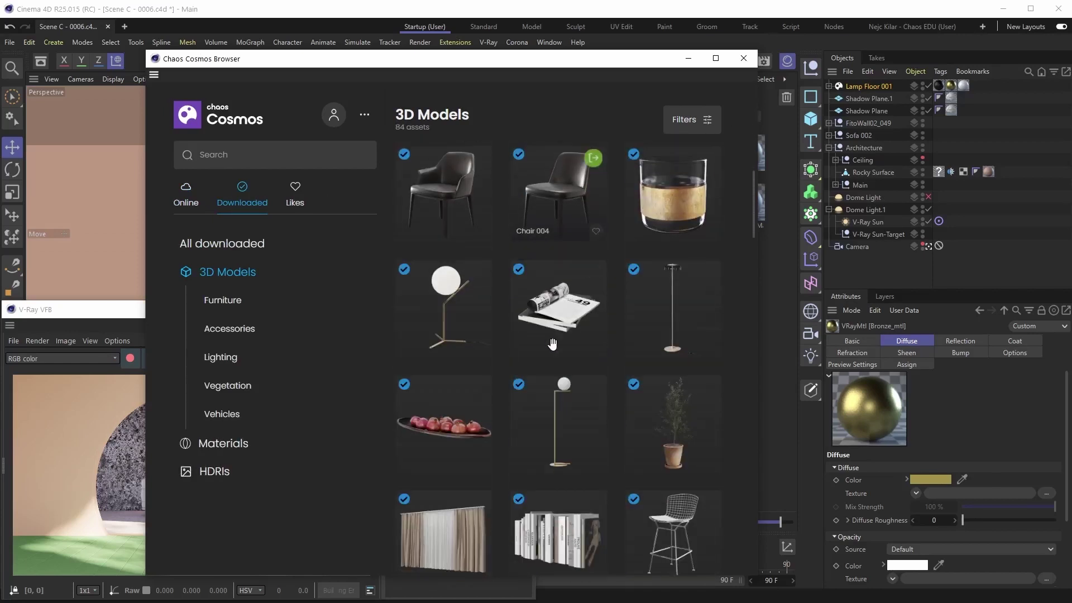
scroll(553, 351, down, 6)
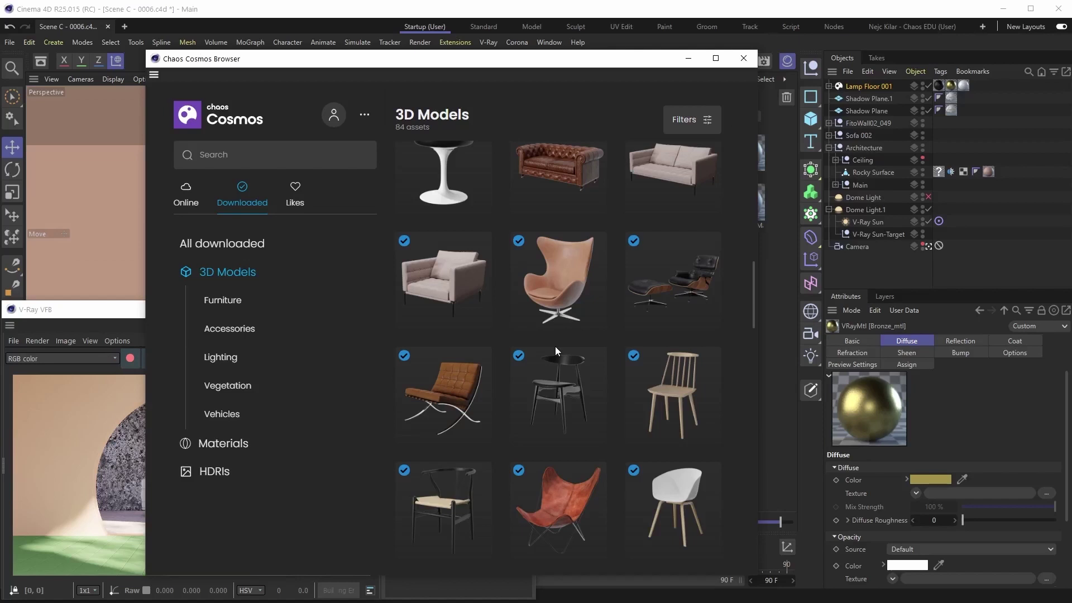
Review the color, space, surface and sorting filters for the downloaded 3D models, then hide the filters.
click(684, 122)
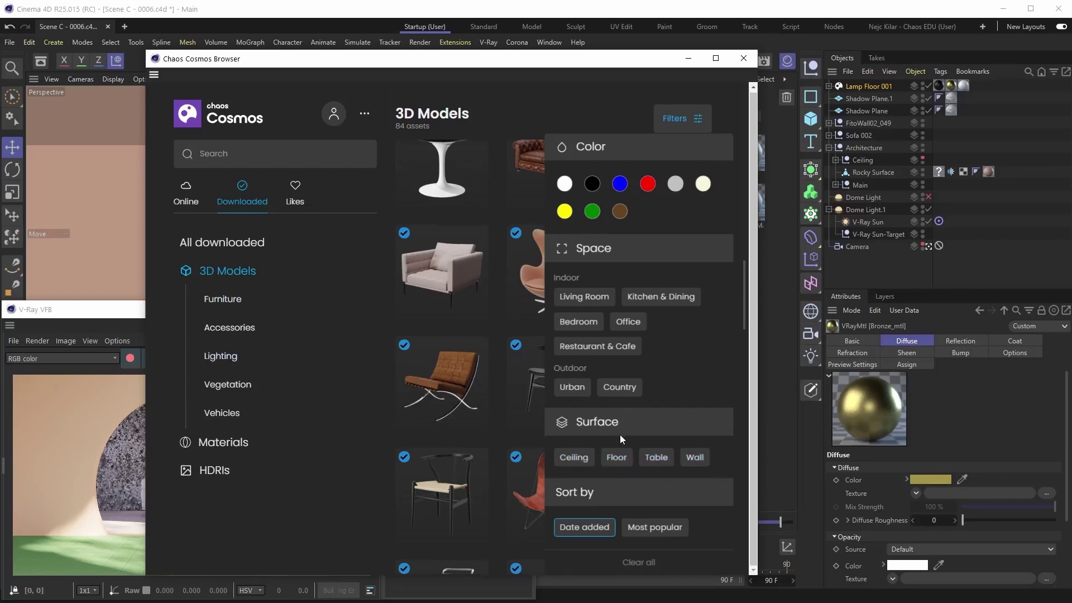
click(675, 120)
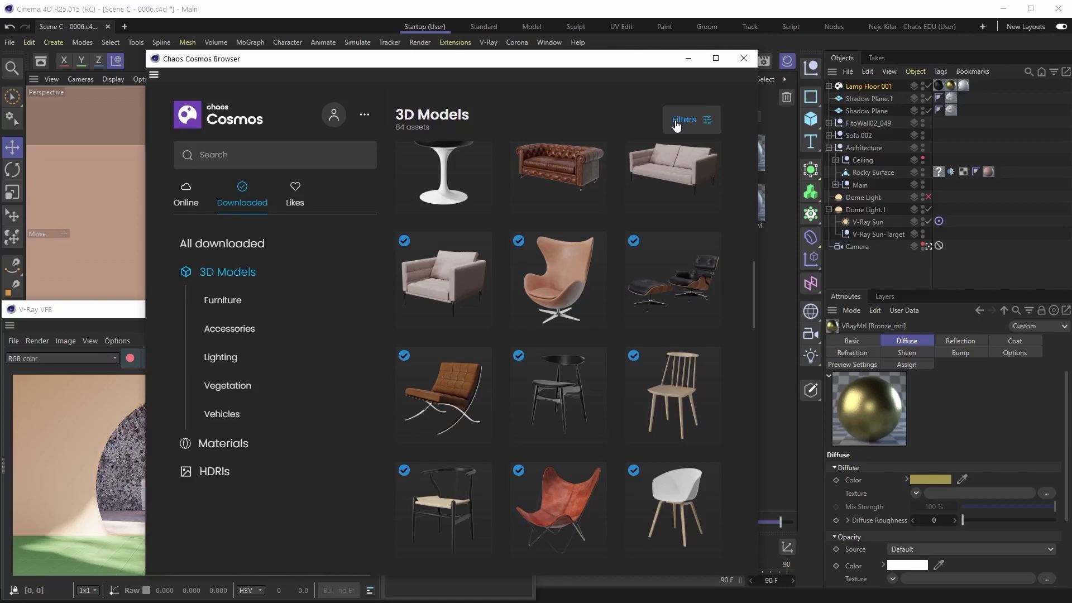
mouse_move(557, 290)
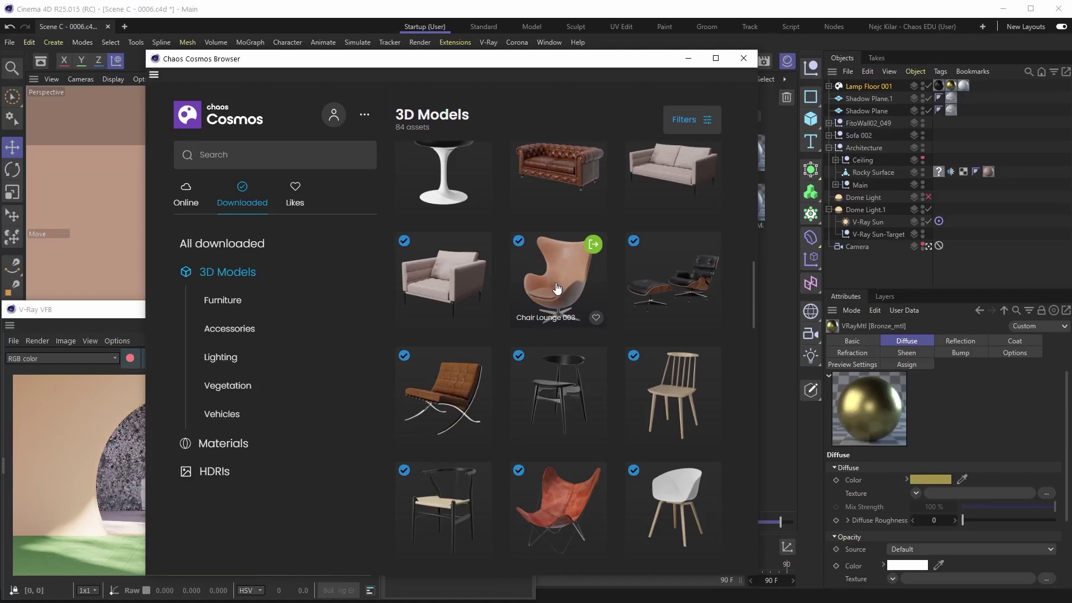
Check the assets download folder in the Cosmos settings, then return to the Cosmos home page.
click(365, 116)
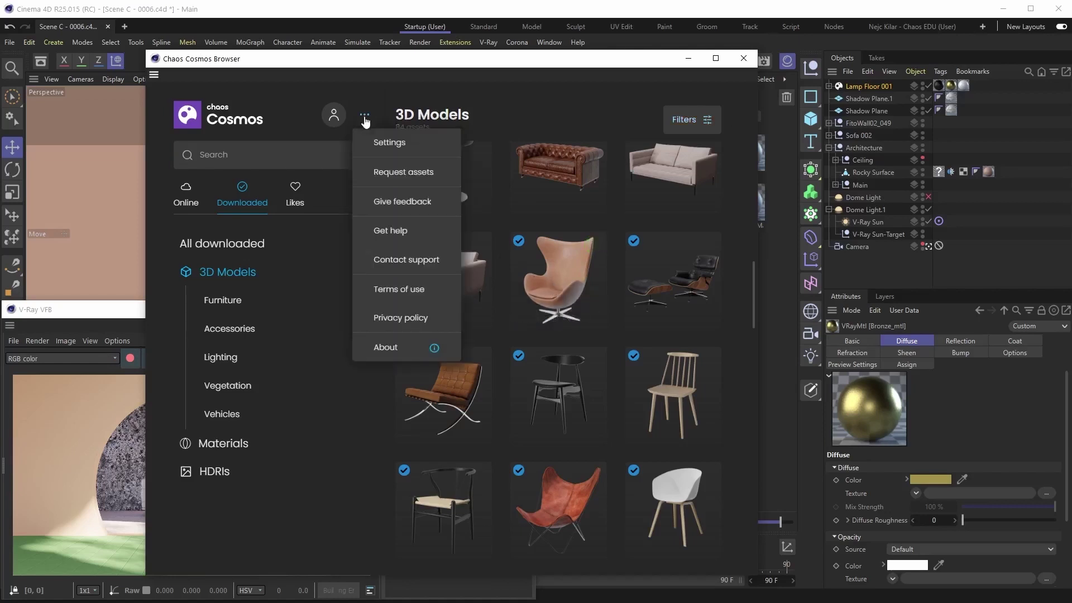
click(381, 144)
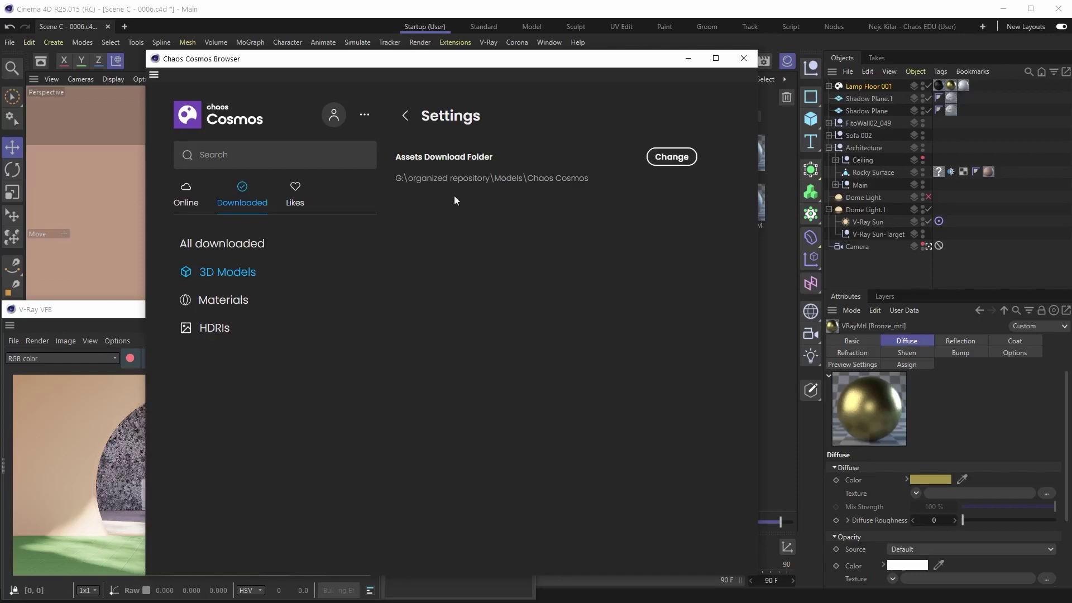
click(249, 124)
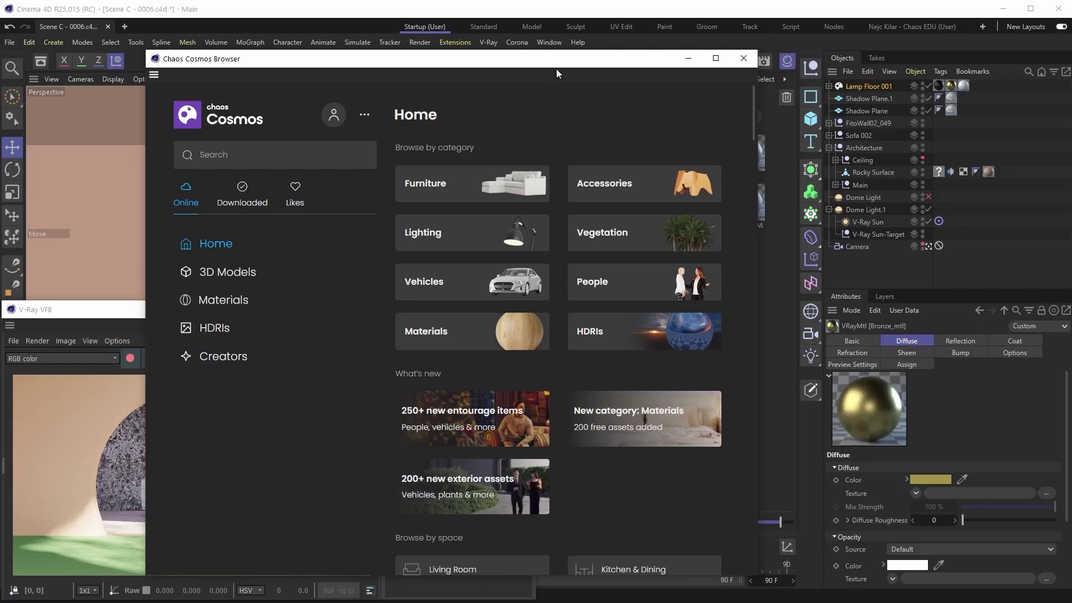
Move the browser window aside and inspect the floor lamp up close in the V-Ray frame buffer.
drag(274, 62, 376, 63)
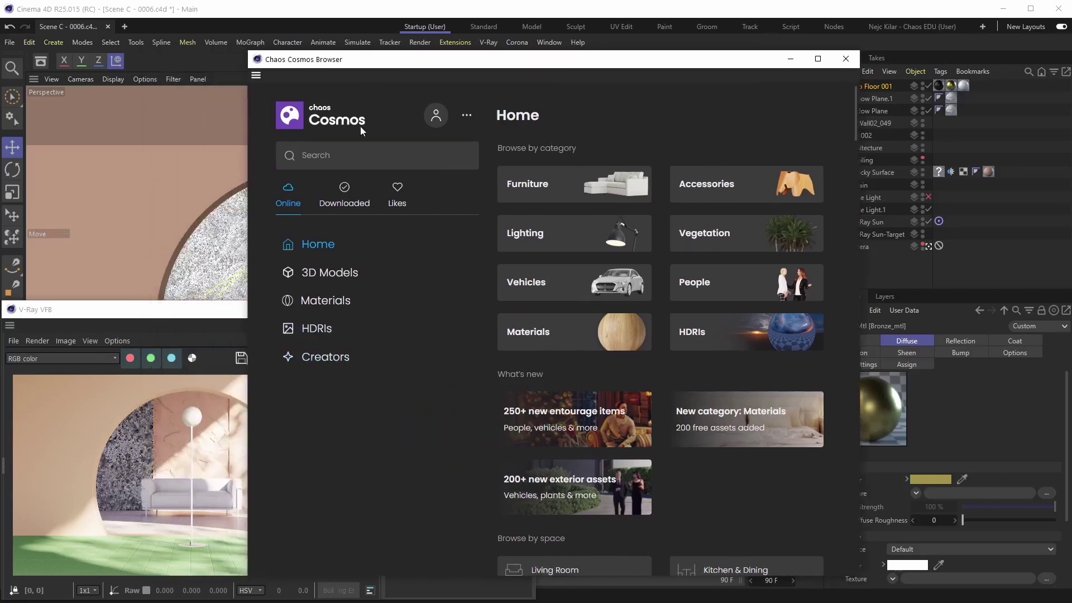
click(199, 313)
scroll(196, 533, up, 2)
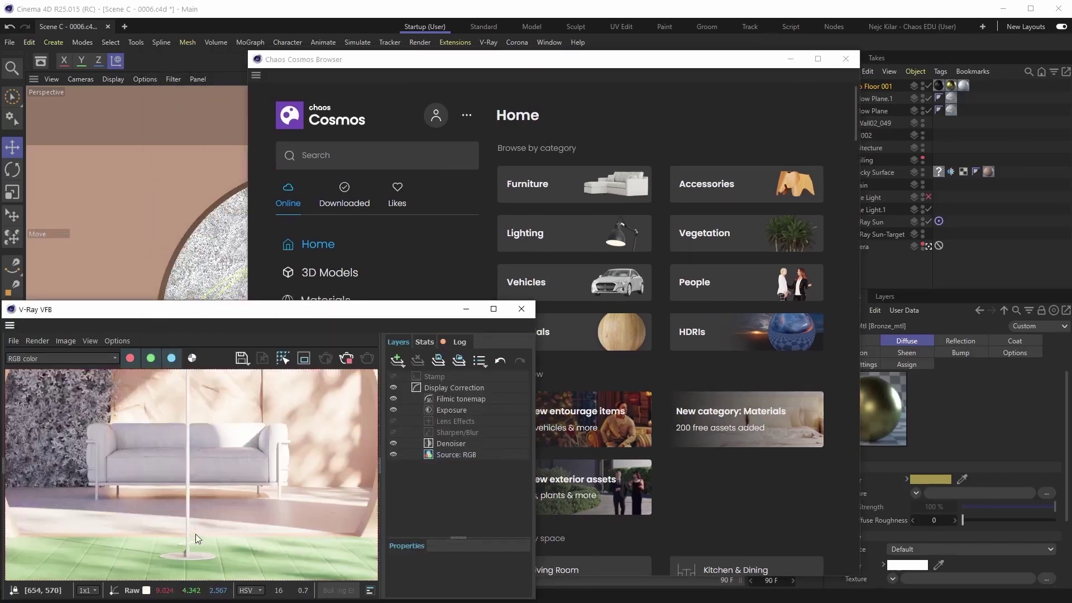
scroll(197, 482, down, 3)
scroll(185, 414, up, 3)
scroll(190, 414, down, 3)
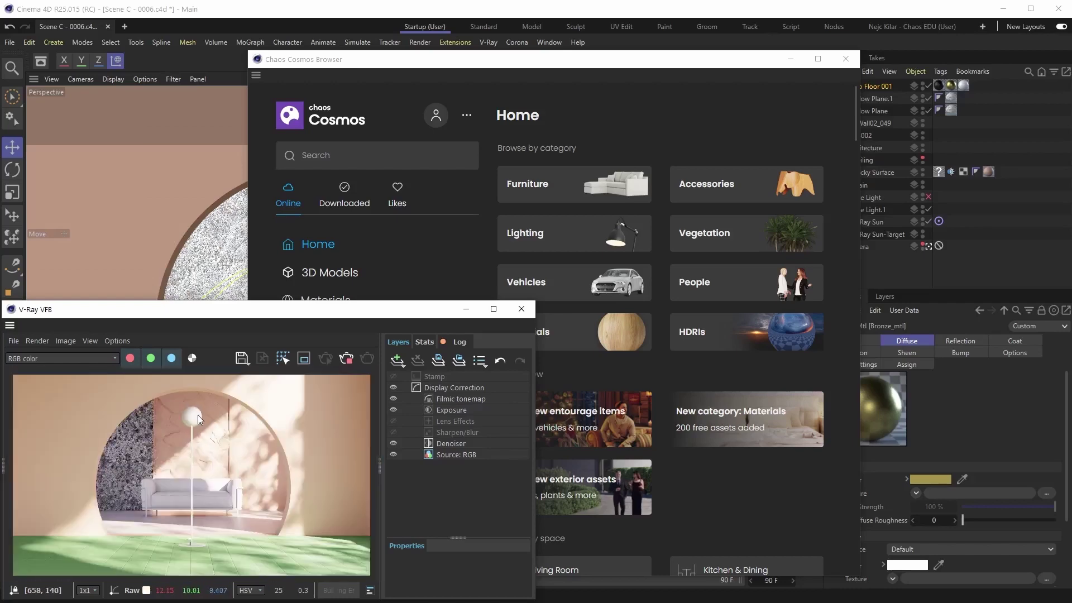
Put the asset browser away, show the Material Override render settings, and stop the interactive render.
click(783, 62)
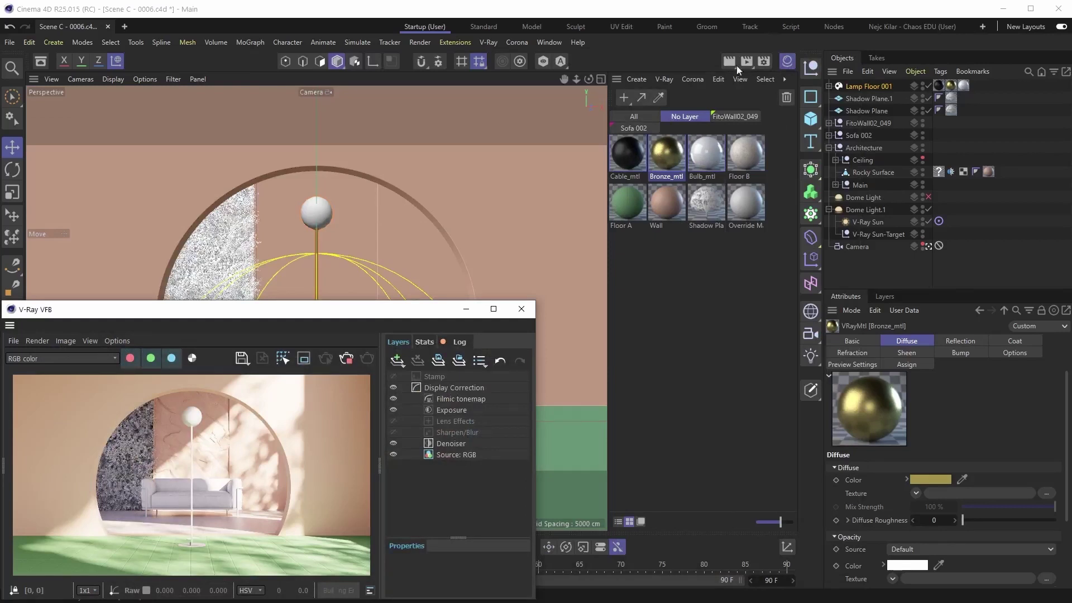
click(763, 61)
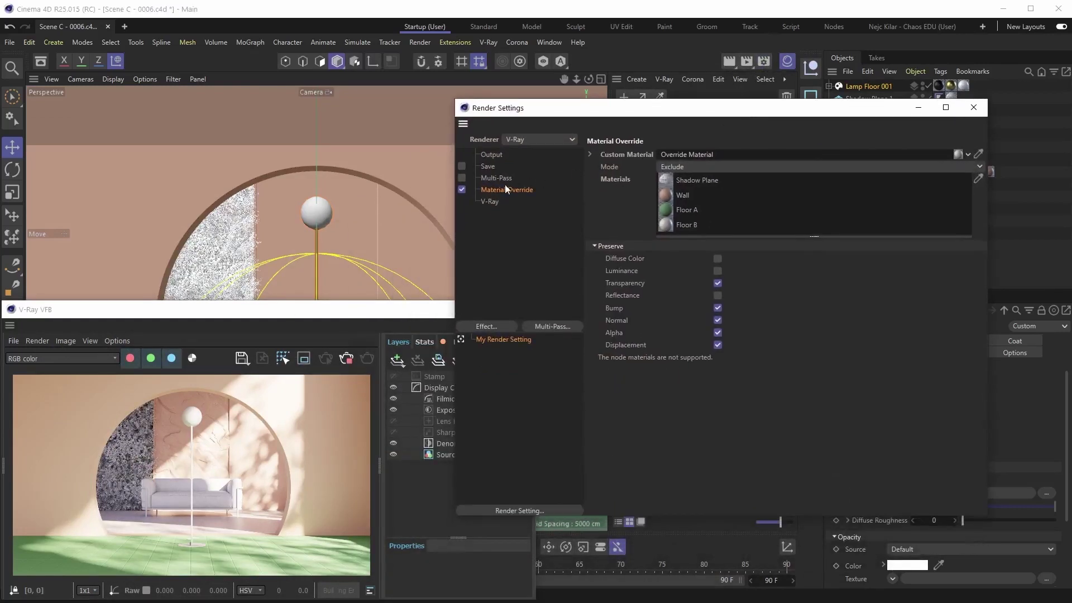
click(345, 362)
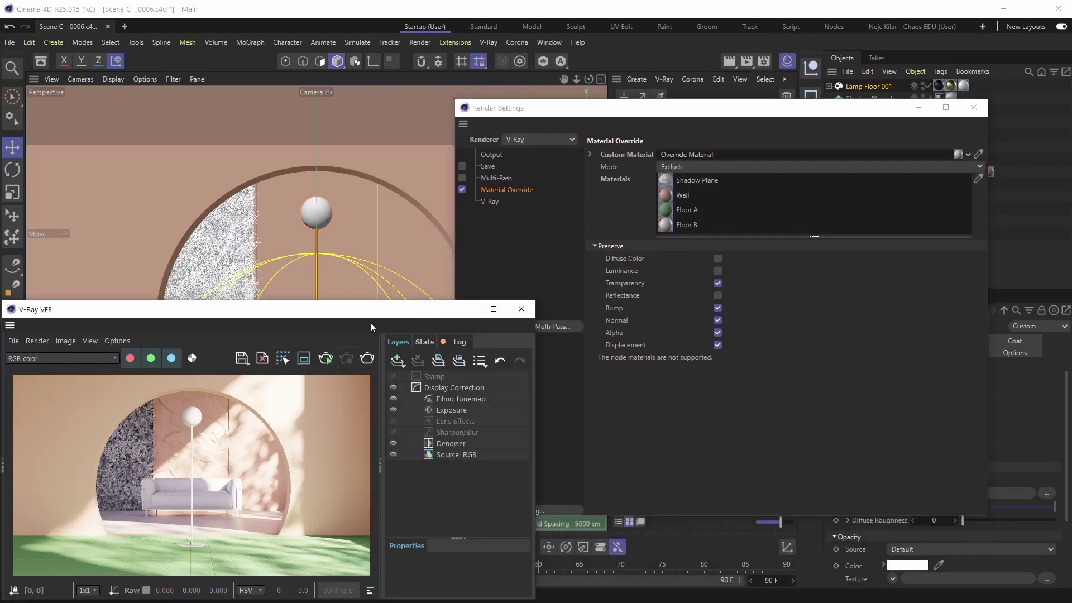
Turn off the material override, close the render settings, and restart the interactive render.
click(462, 191)
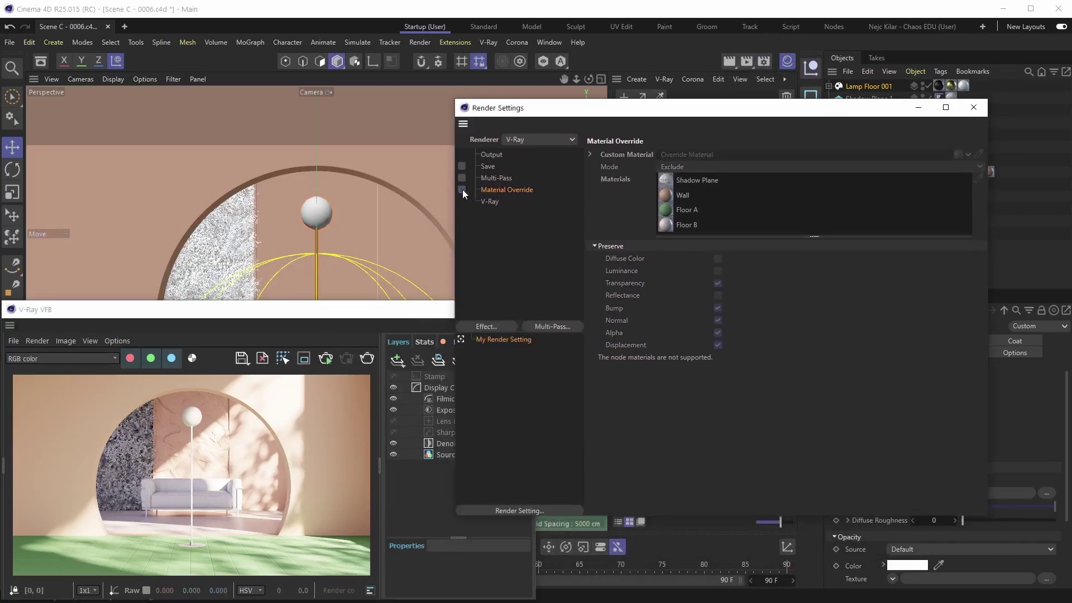
click(973, 108)
click(326, 358)
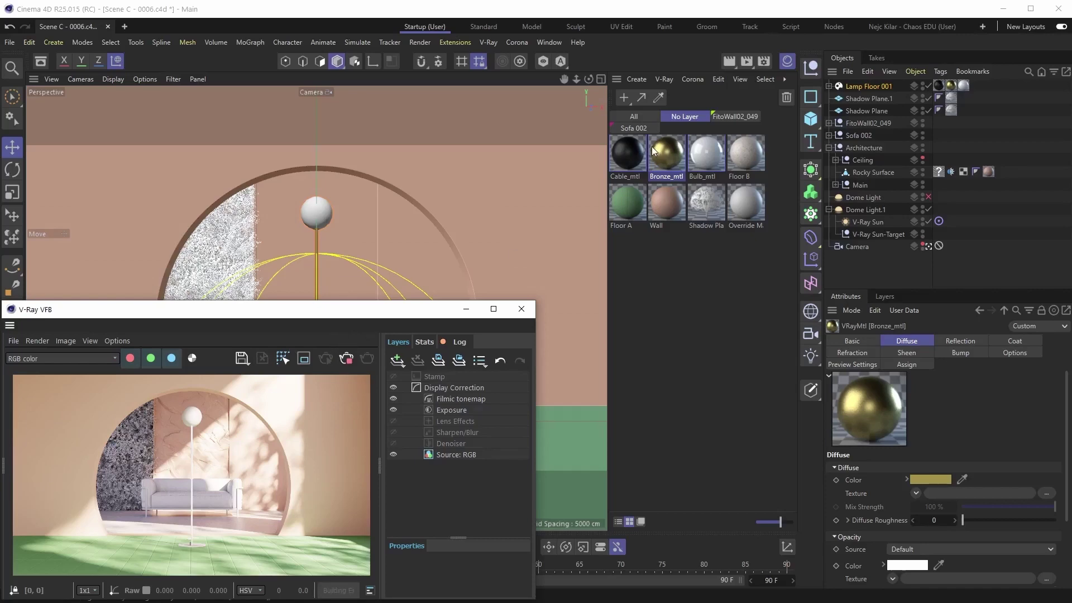
Put the Cable_mtl, Bronze_mtl and Bulb_mtl materials on a new layer named Lamp Floor 001, and show the materials without a layer.
click(627, 153)
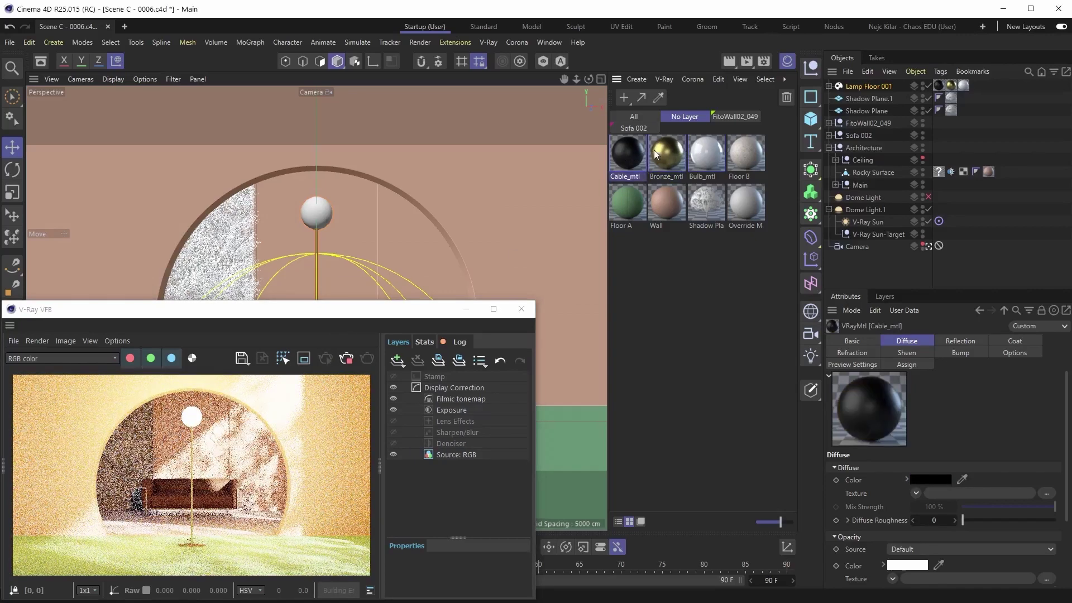
shift+click(708, 150)
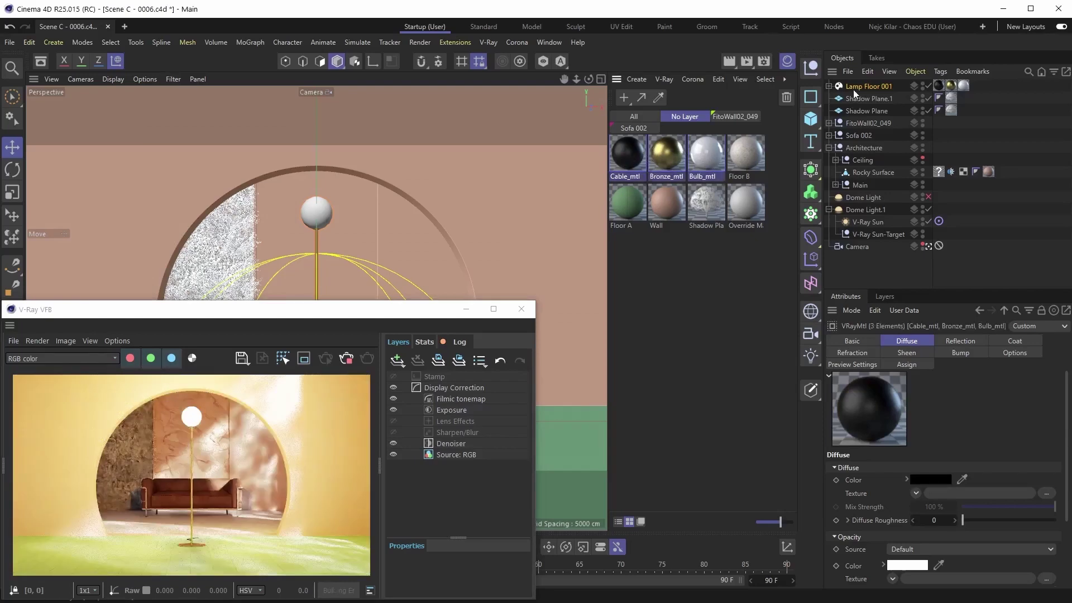
right_click(706, 153)
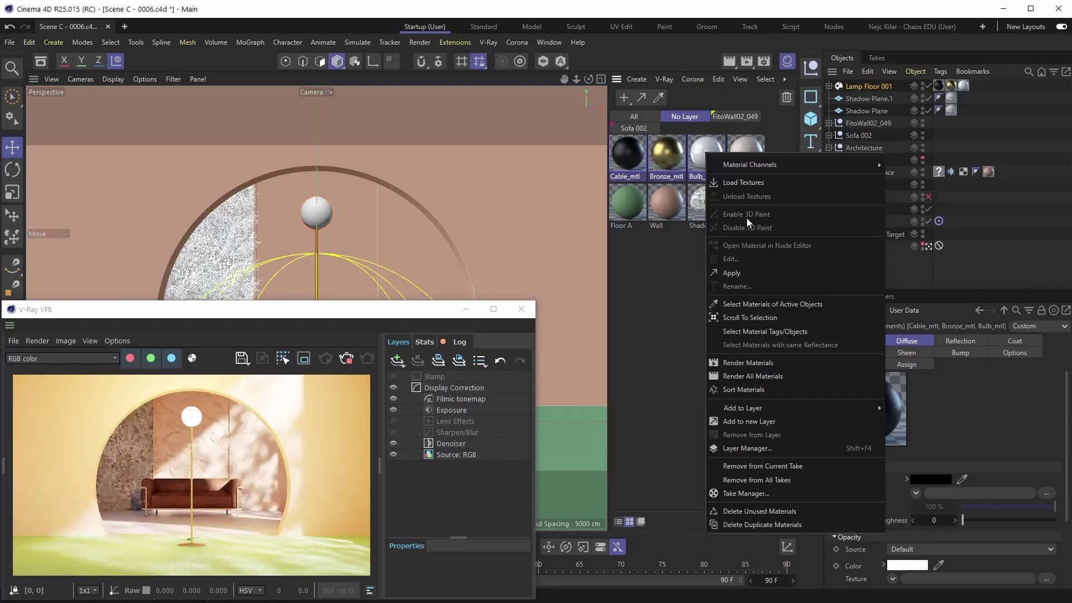
click(761, 422)
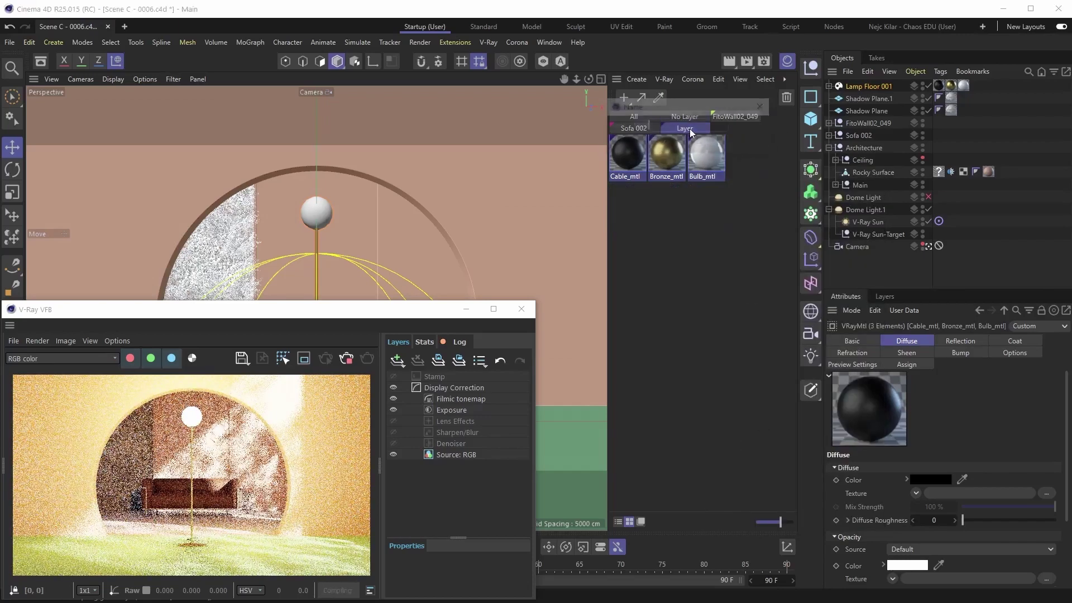
text(Lamp)
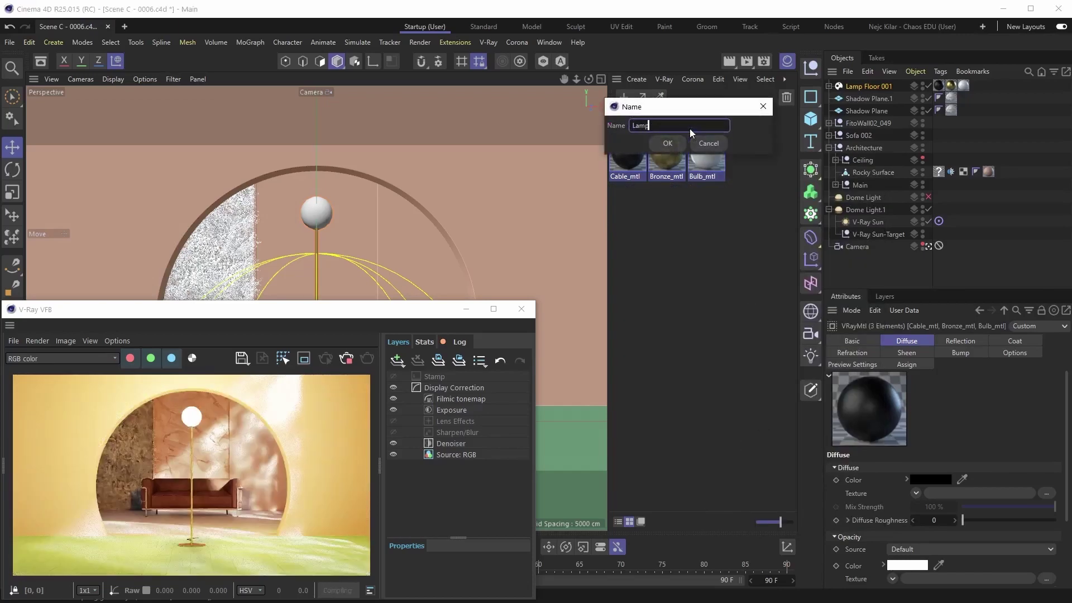
text( Floor 001)
key(Return)
click(695, 117)
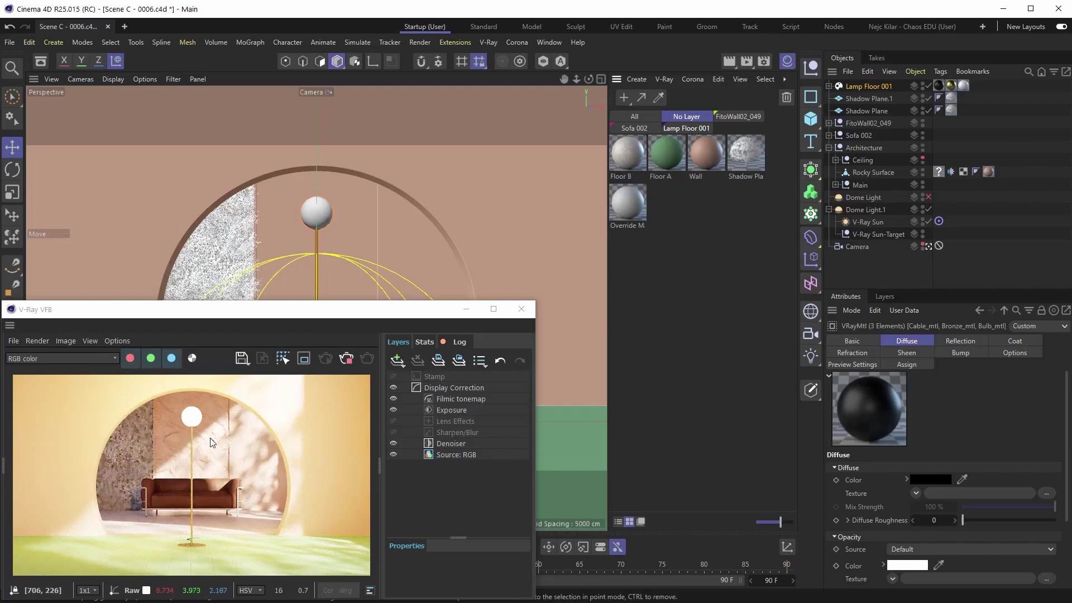
click(721, 240)
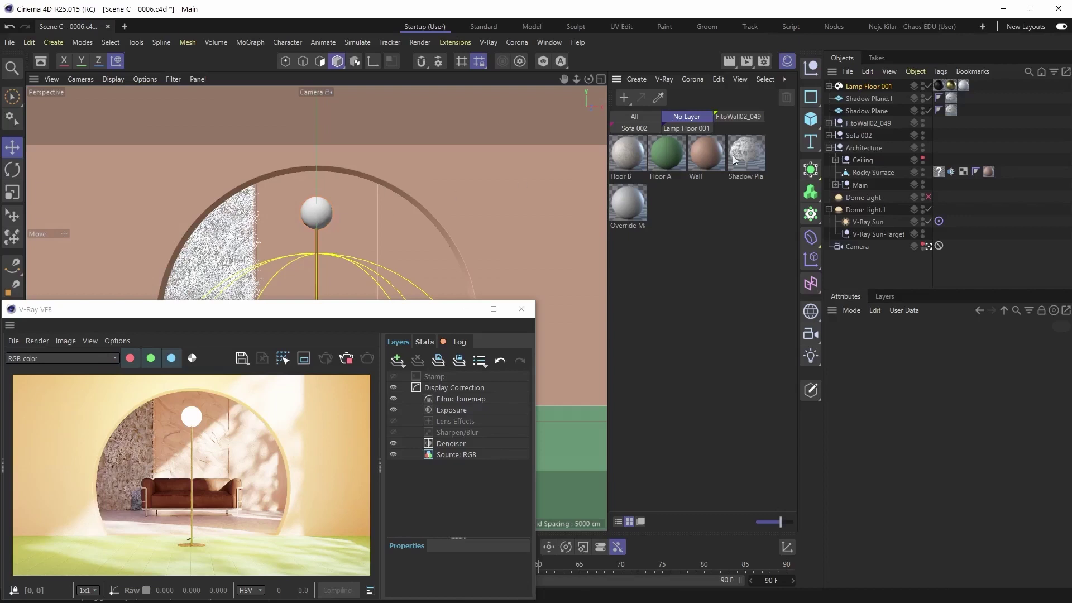
Set the intensity of the floor lamp's sphere light source to 820 lumens.
click(829, 86)
click(852, 98)
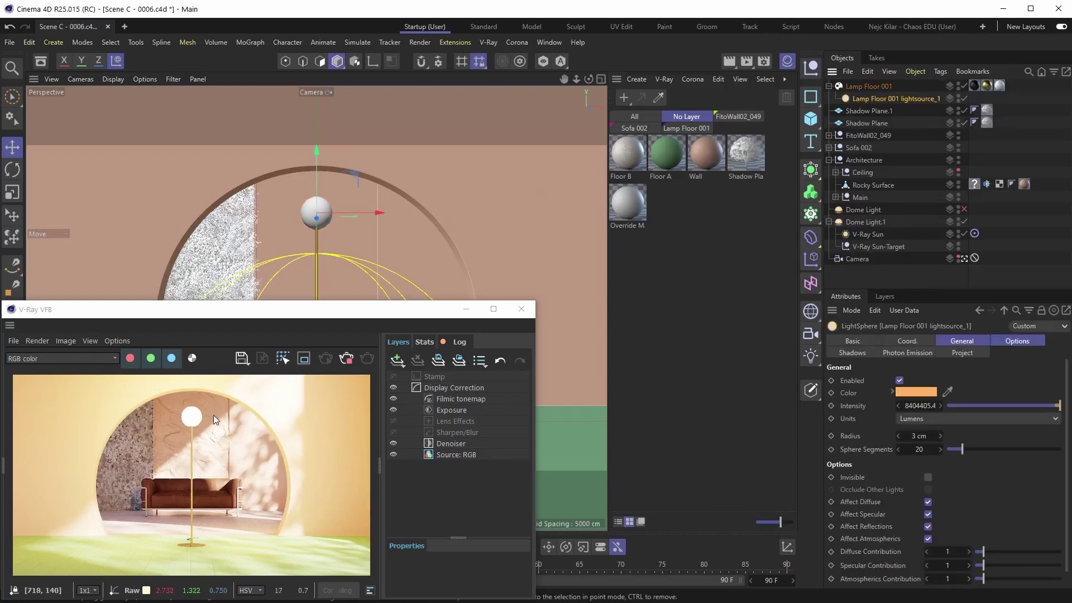
key(o)
alt+drag(242, 246, 306, 240)
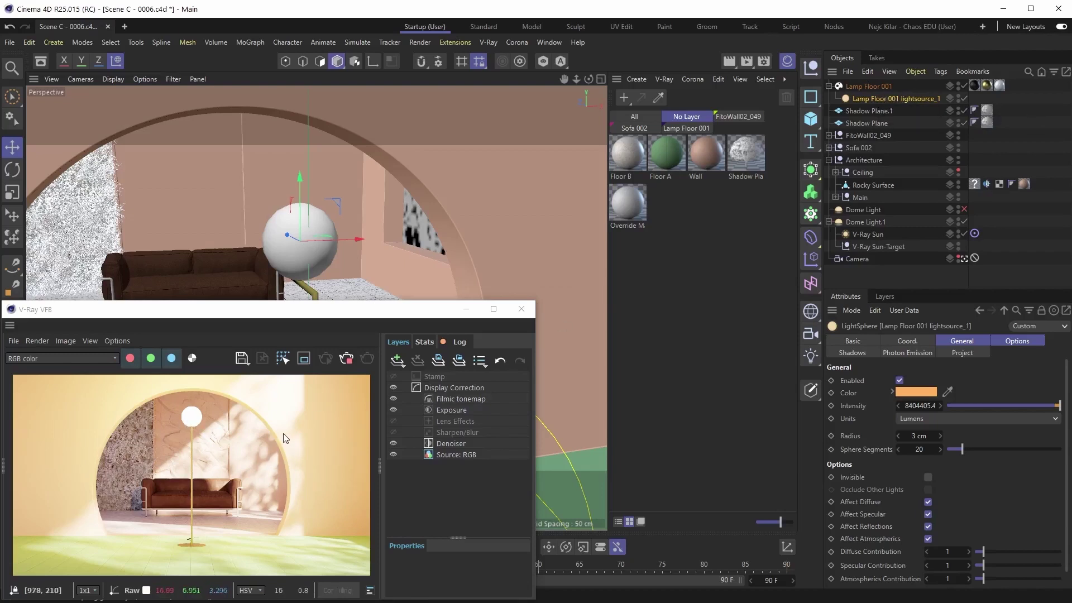
double_click(922, 405)
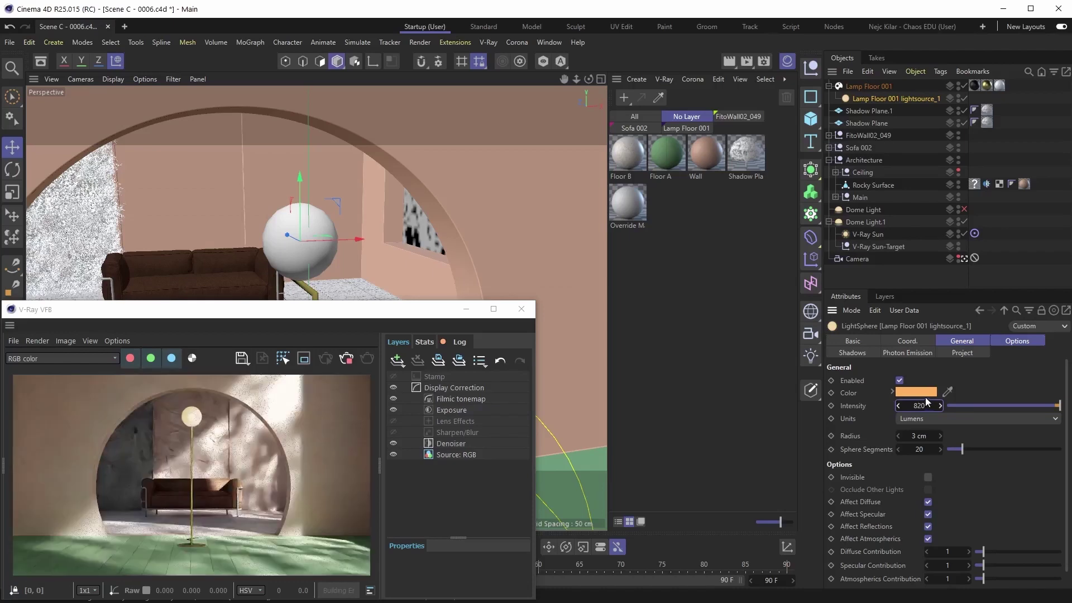
Inspect the lamp's bulb up close in the V-Ray frame buffer.
scroll(197, 416, up, 4)
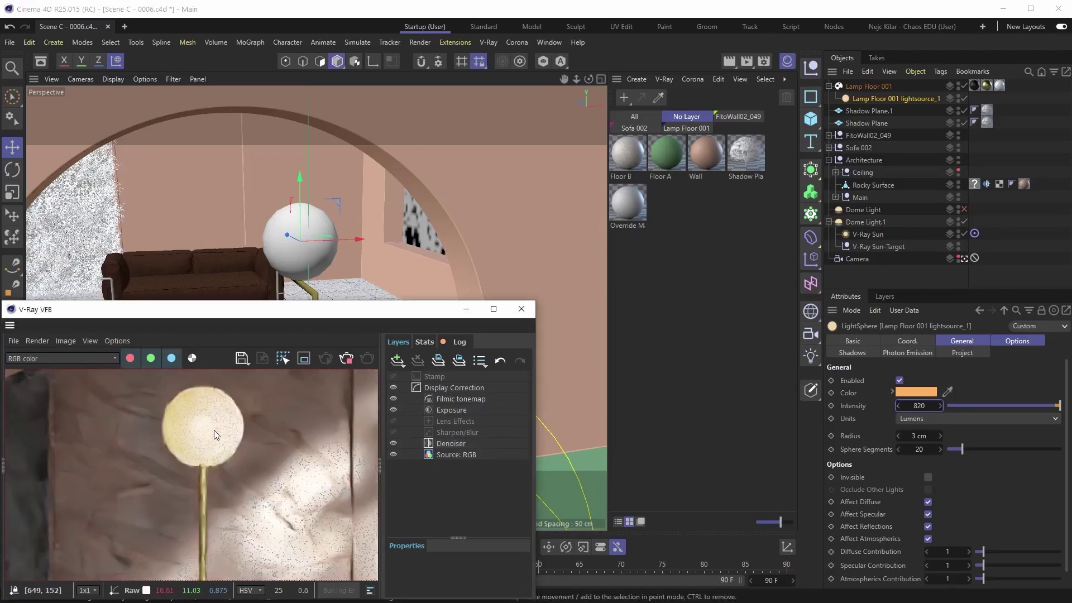
scroll(207, 438, up, 2)
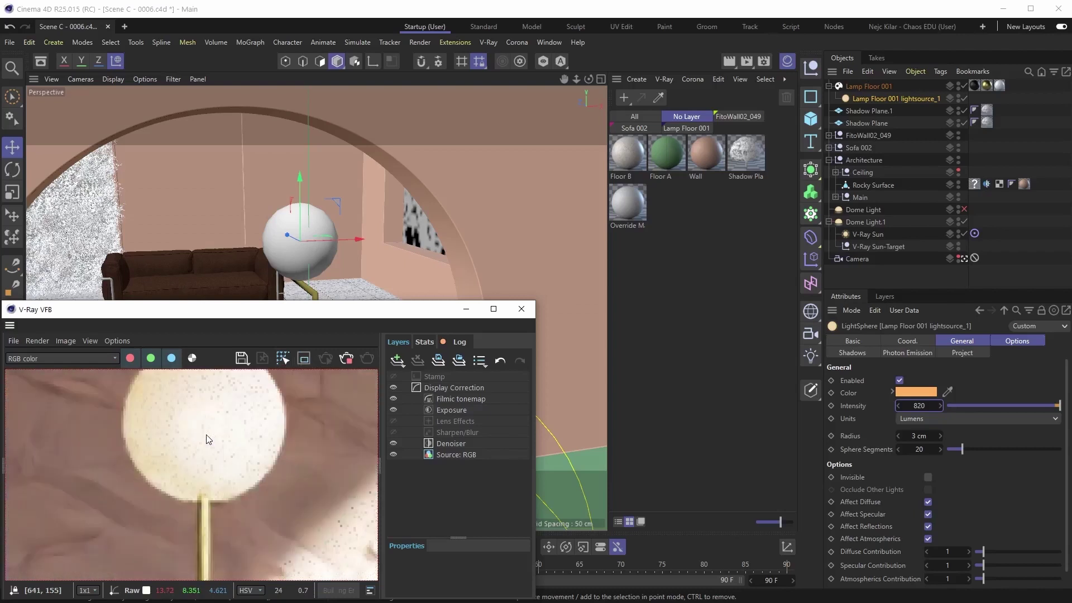
scroll(208, 438, down, 2)
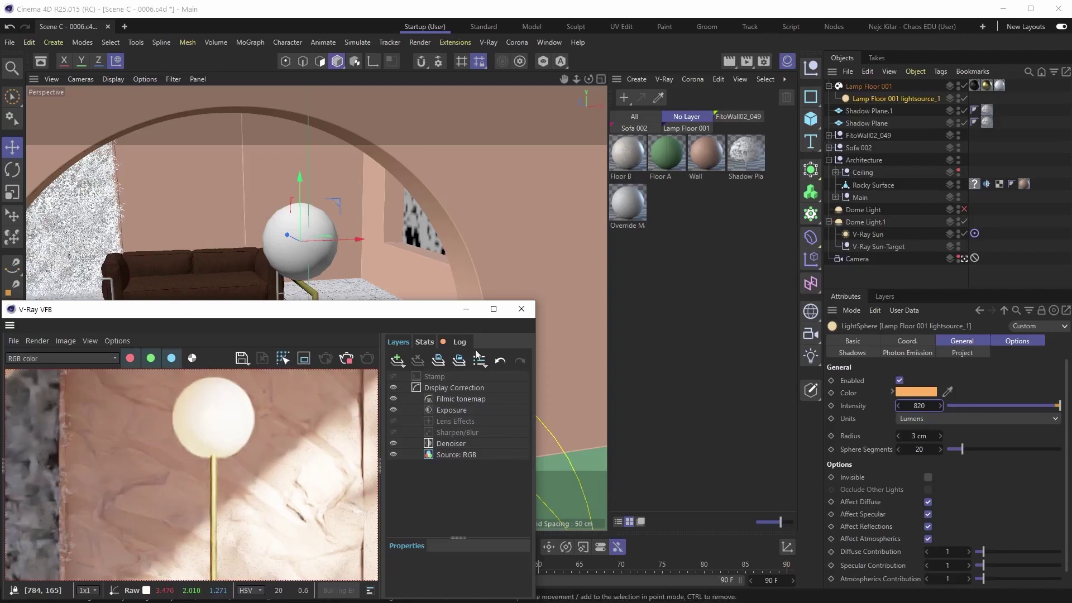
scroll(232, 414, down, 2)
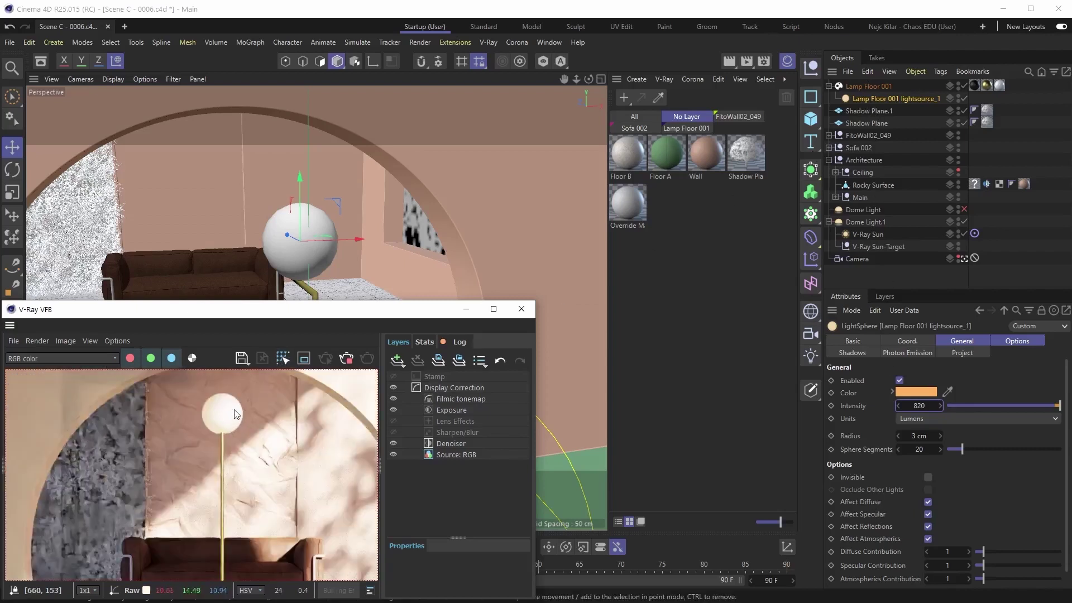
Undo moving the light source out of the bulb, and make the light invisible.
key(ctrl+z)
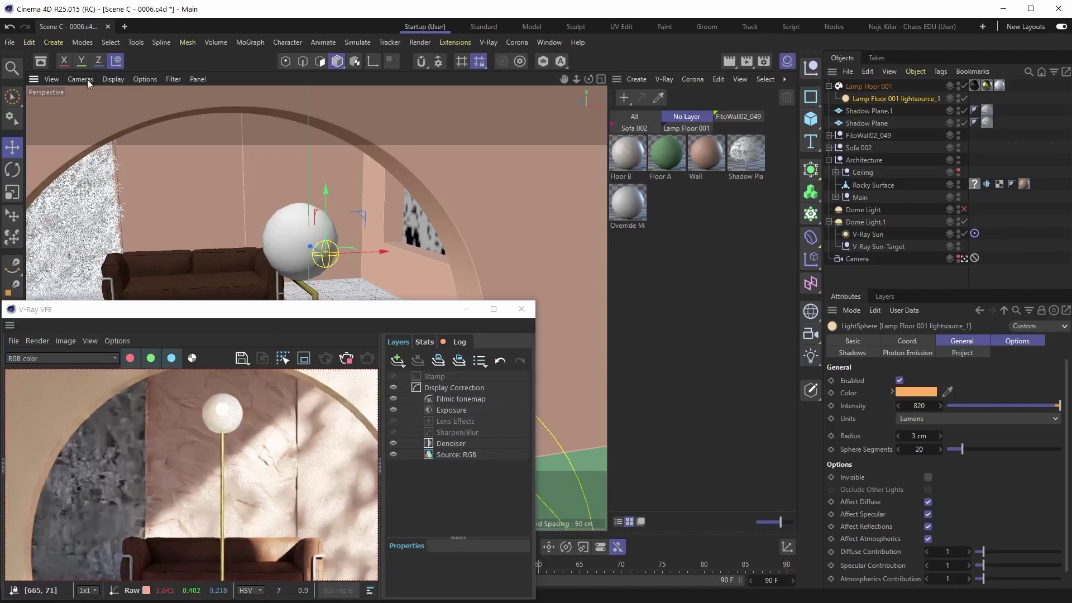
click(10, 29)
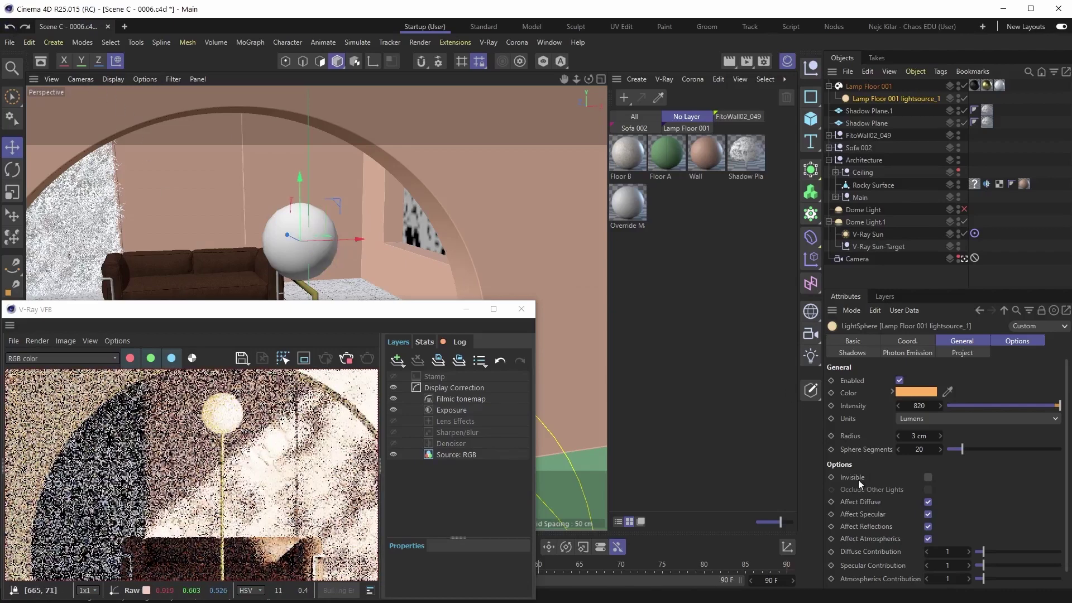
click(928, 478)
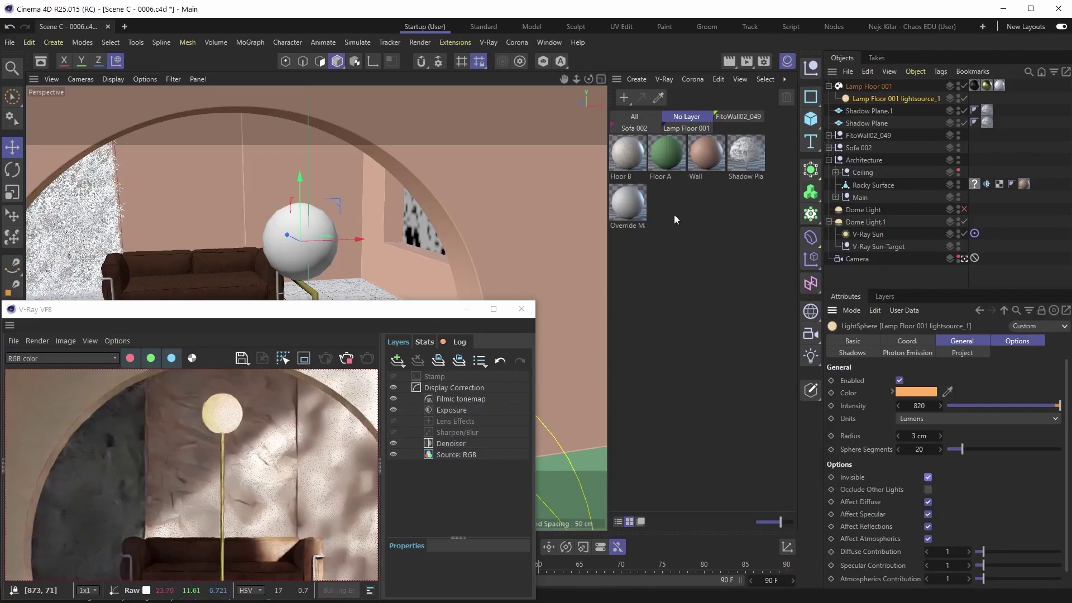
Move the invisible light source out of the bulb, undo the move, and compare the lamp in the render.
drag(288, 240, 345, 264)
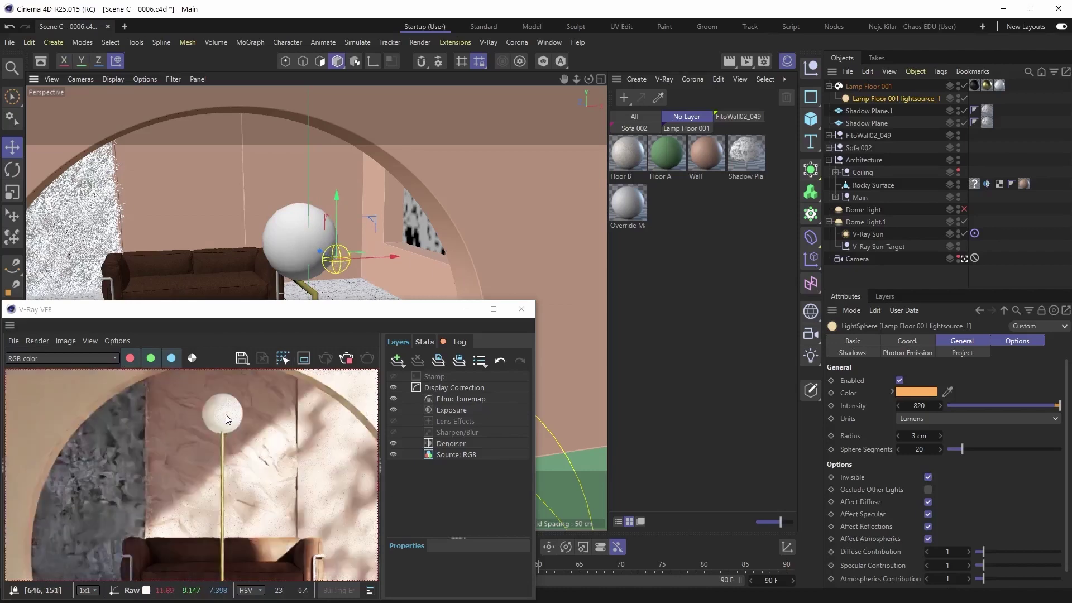
click(10, 27)
scroll(216, 401, up, 2)
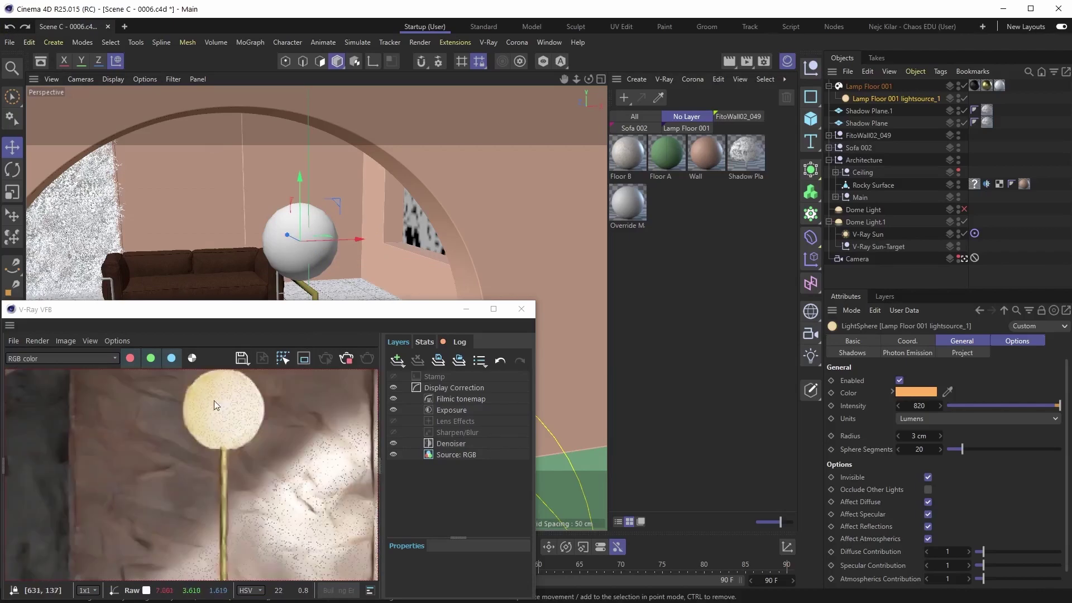
scroll(224, 411, down, 4)
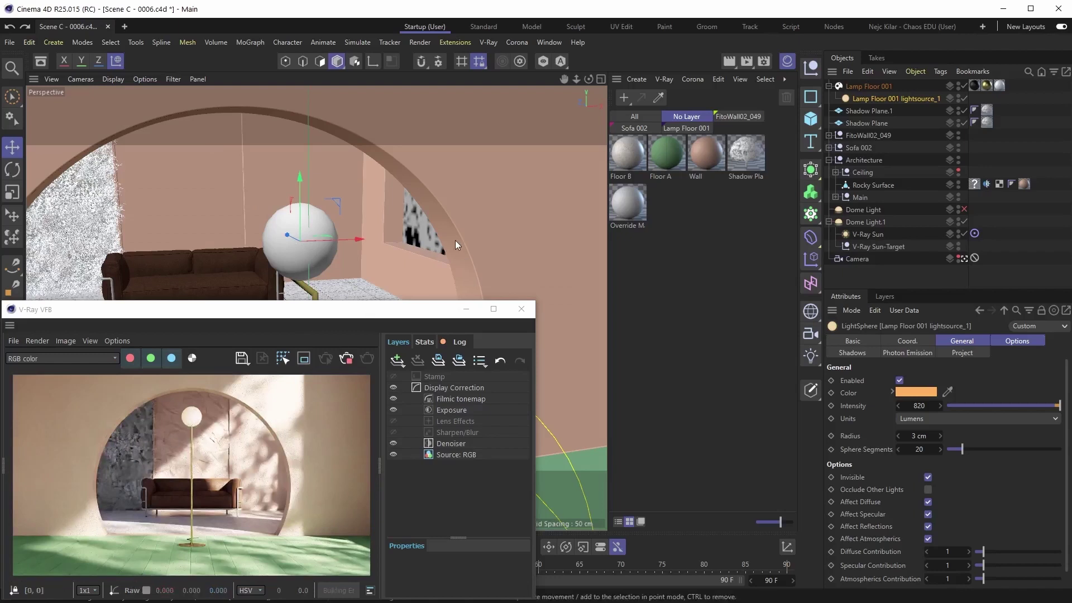
Move the whole floor lamp through the arch into the room, next to the left end of the sofa.
click(863, 88)
alt+drag(302, 250, 263, 132)
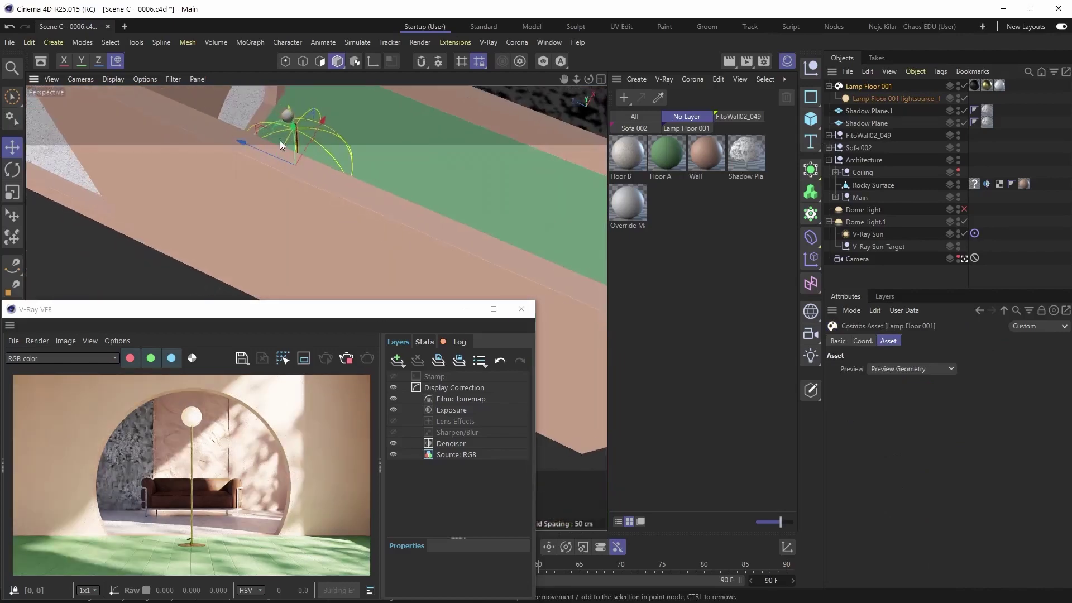
scroll(262, 132, down, 5)
drag(464, 250, 259, 182)
Shift the frame buffer window slightly and inspect the floor lamp beside the sofa in the render.
drag(285, 316, 297, 292)
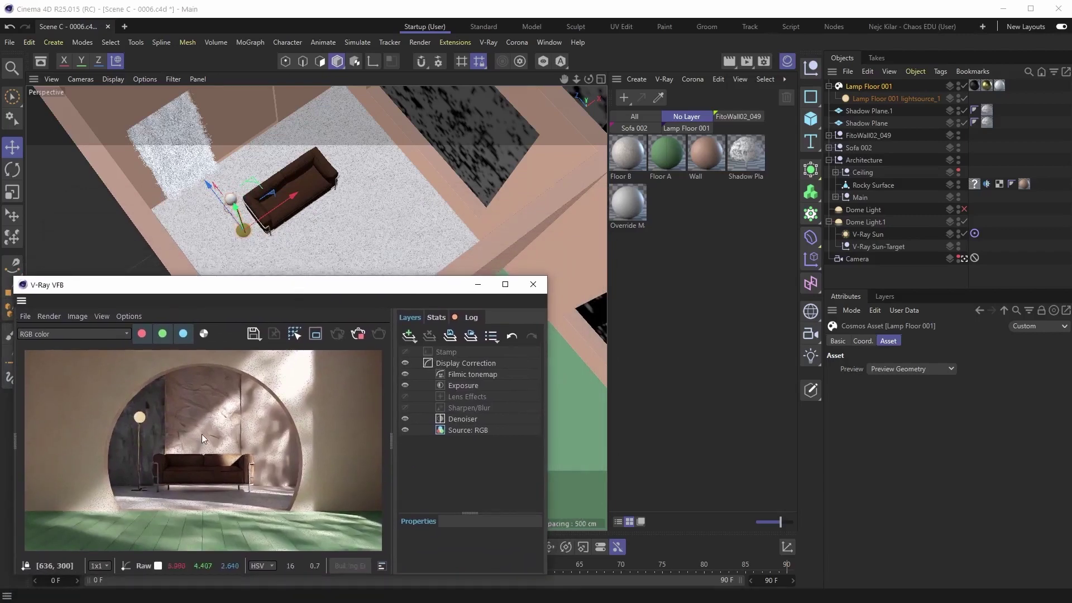
scroll(139, 433, up, 3)
middle_drag(142, 430, 156, 410)
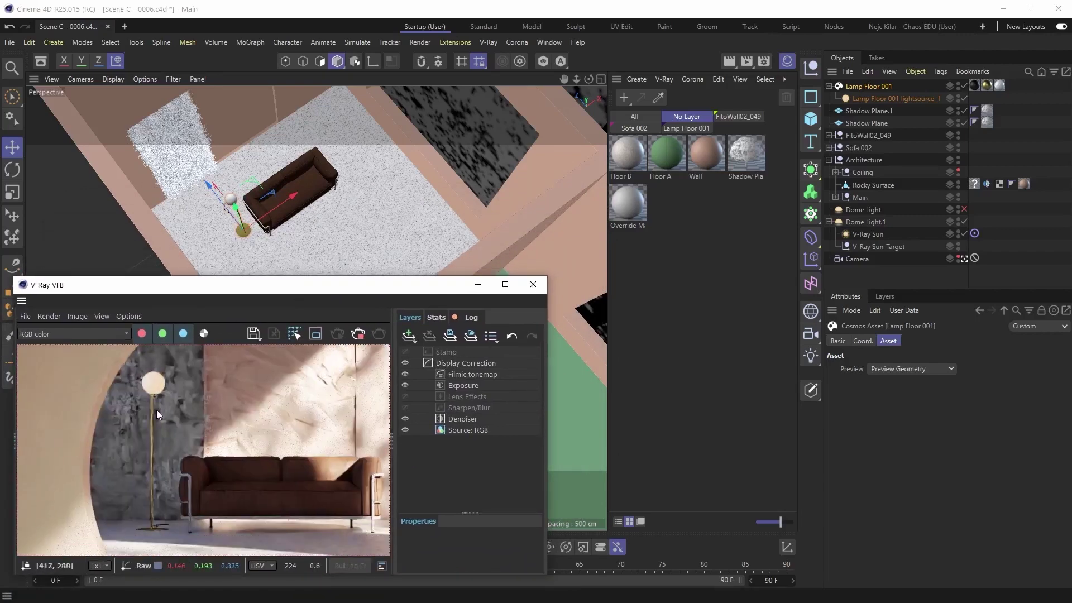
scroll(157, 410, down, 3)
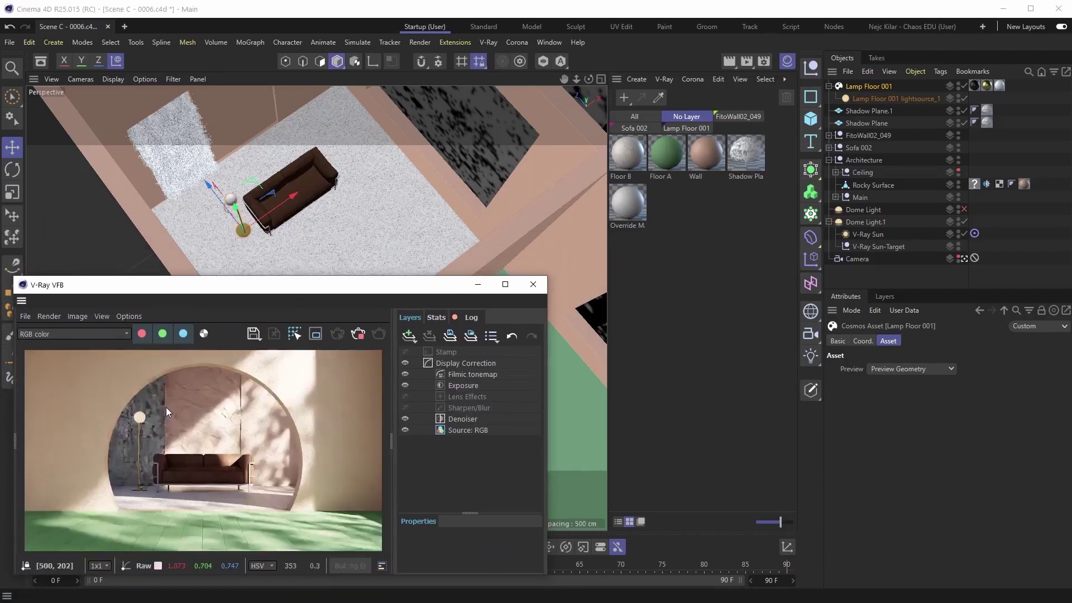
Collapse the floor lamp's object hierarchy and open the Chaos Cosmos browser.
click(830, 87)
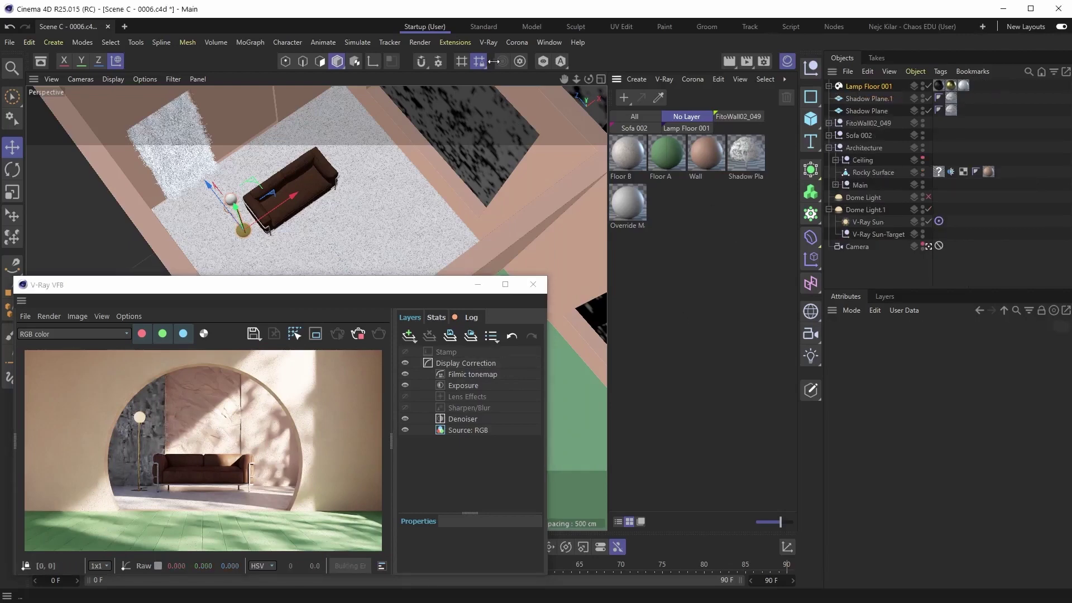
click(488, 42)
click(513, 134)
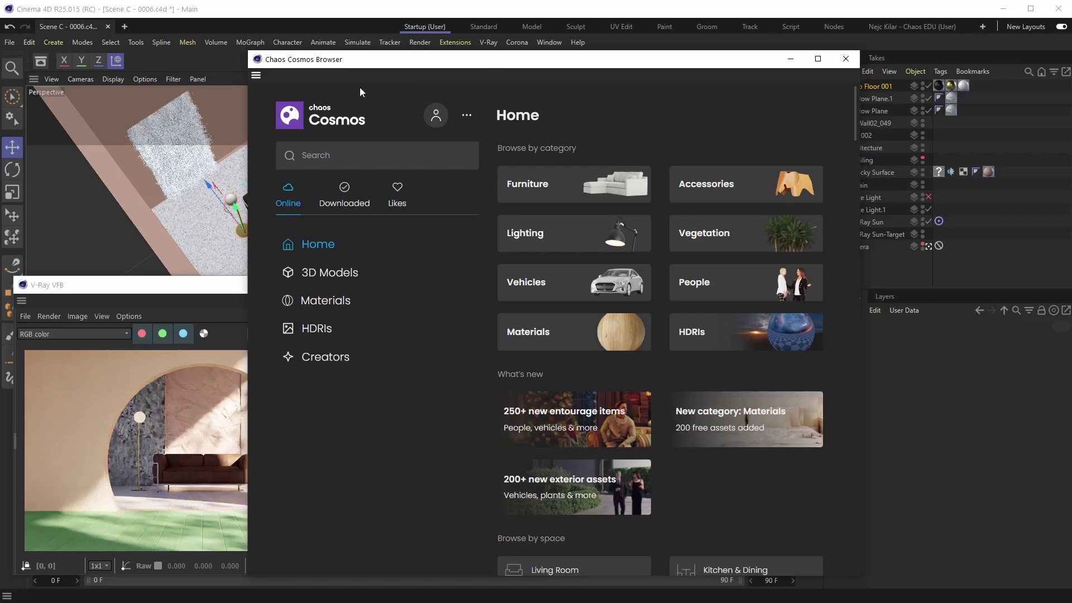
Import the Car 015 model from the Cars category of the Cosmos vehicles into the scene.
click(337, 278)
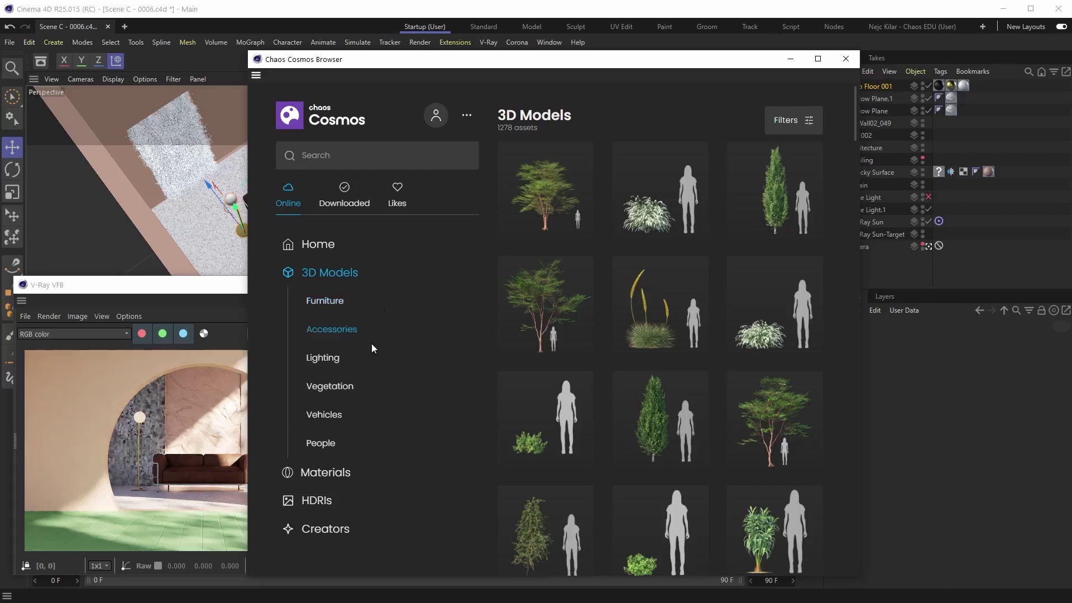
click(332, 418)
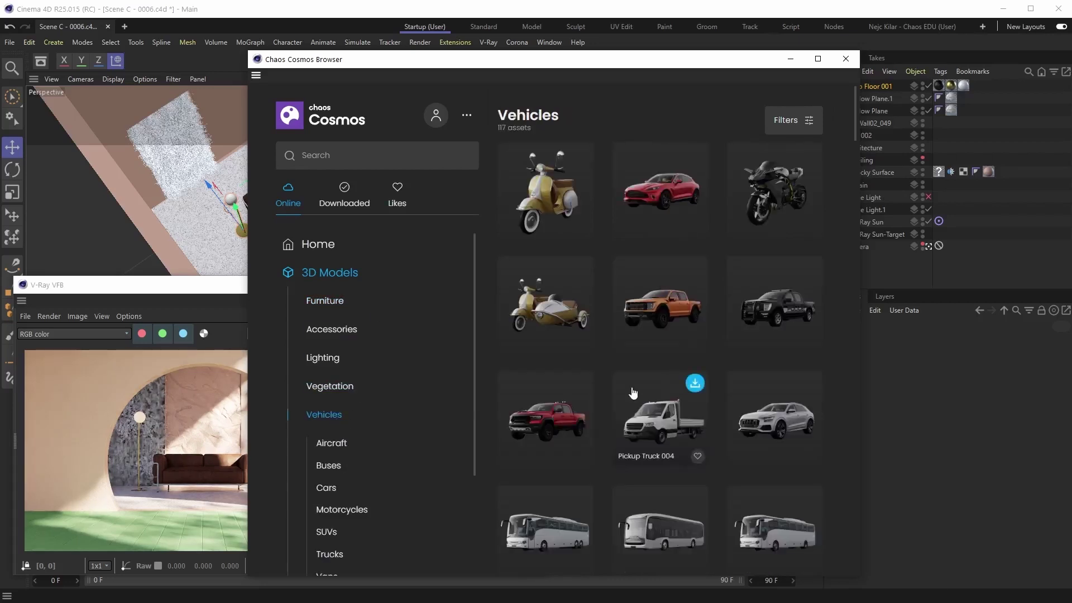
scroll(367, 429, down, 1)
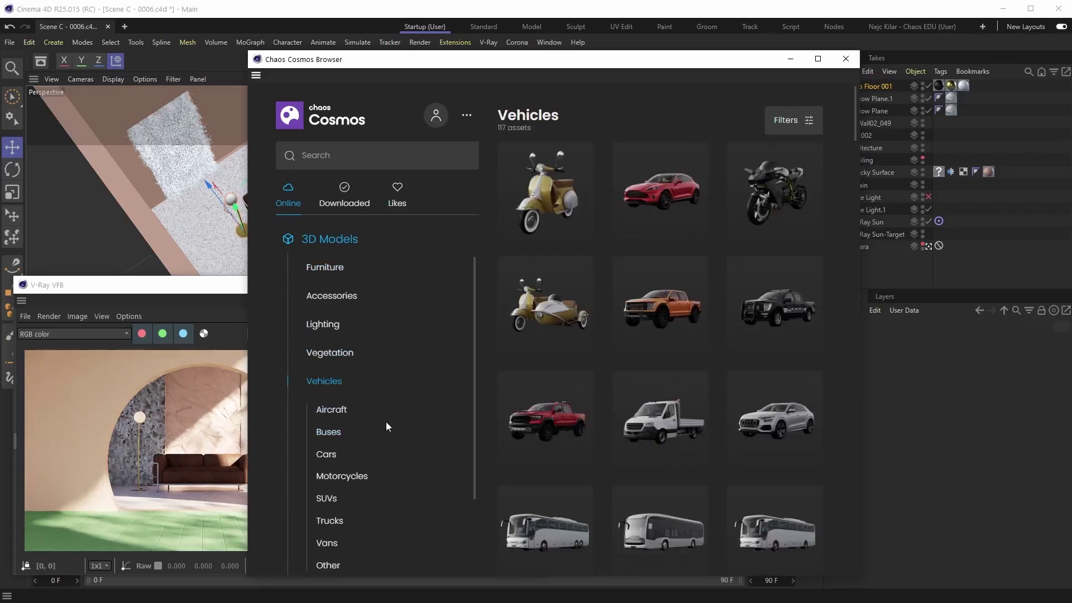
click(327, 455)
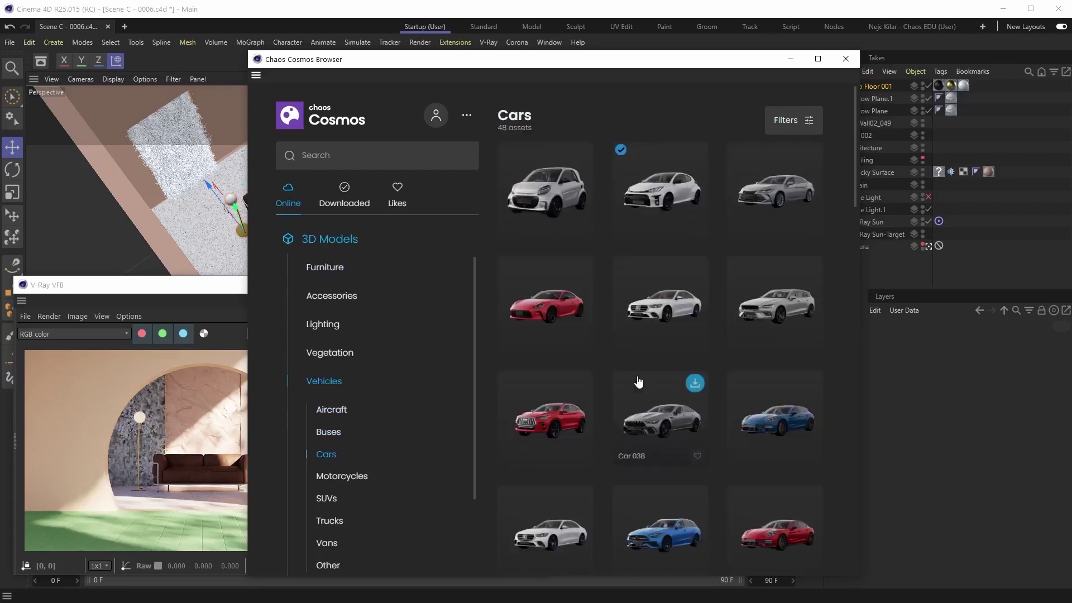
scroll(648, 370, down, 10)
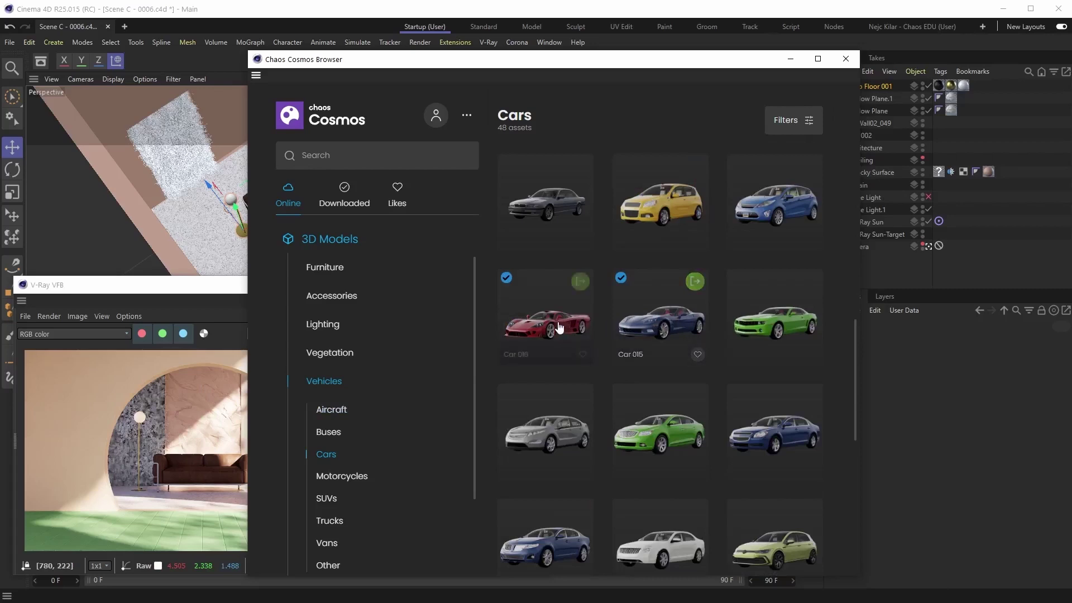
scroll(647, 373, down, 1)
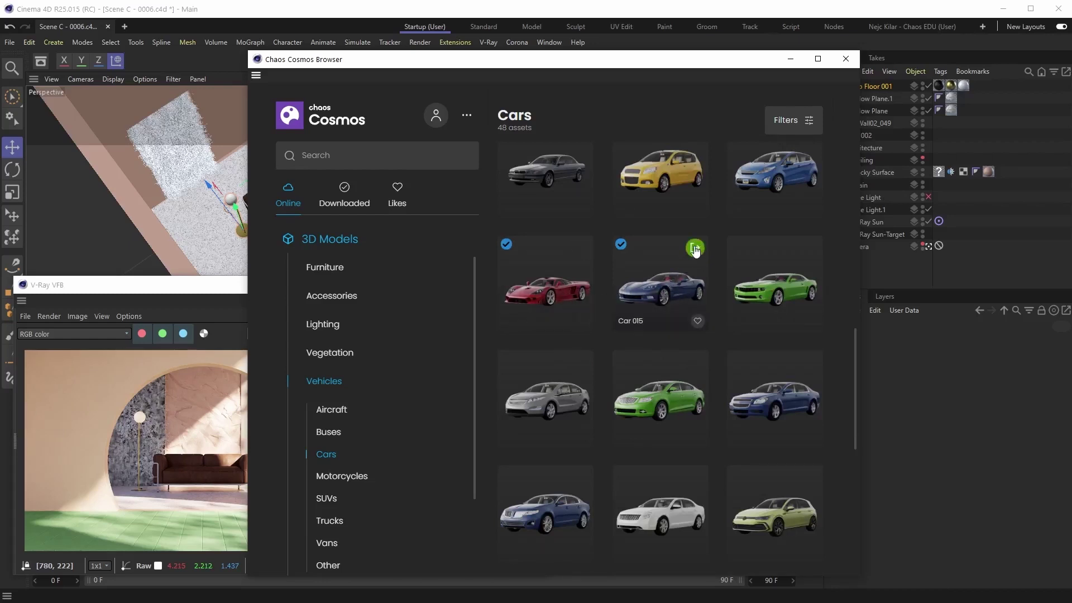
click(694, 248)
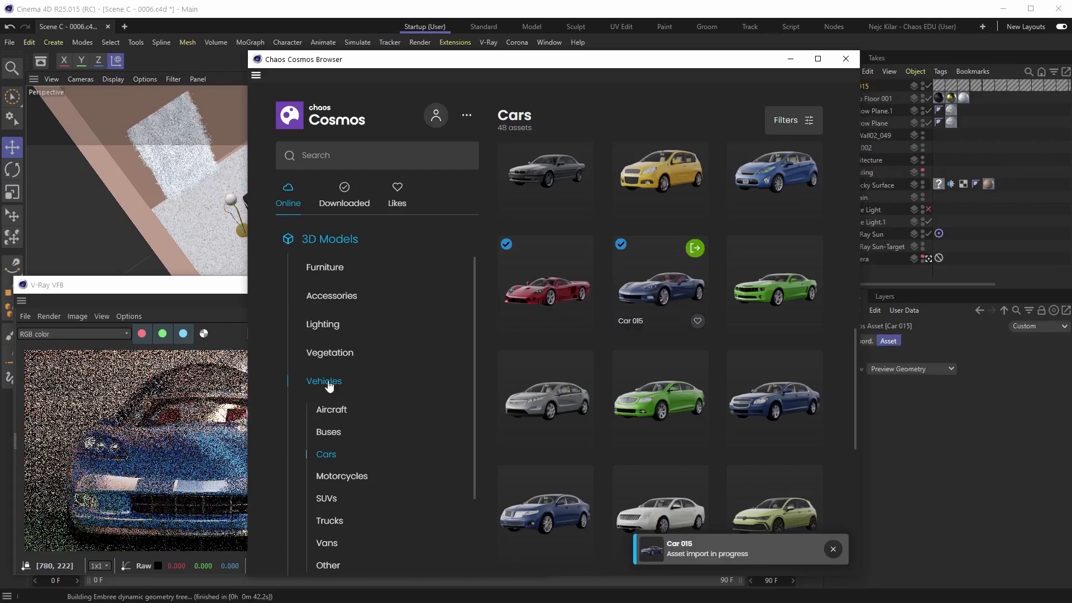
Import the Car 016 model into the scene and put the Cosmos browser away.
click(584, 248)
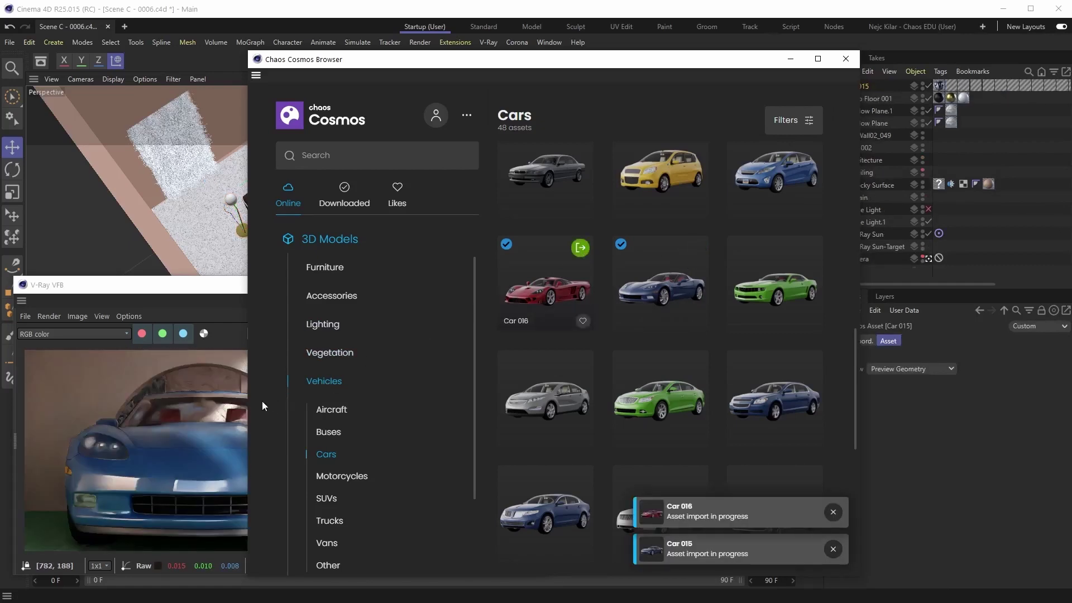
click(783, 64)
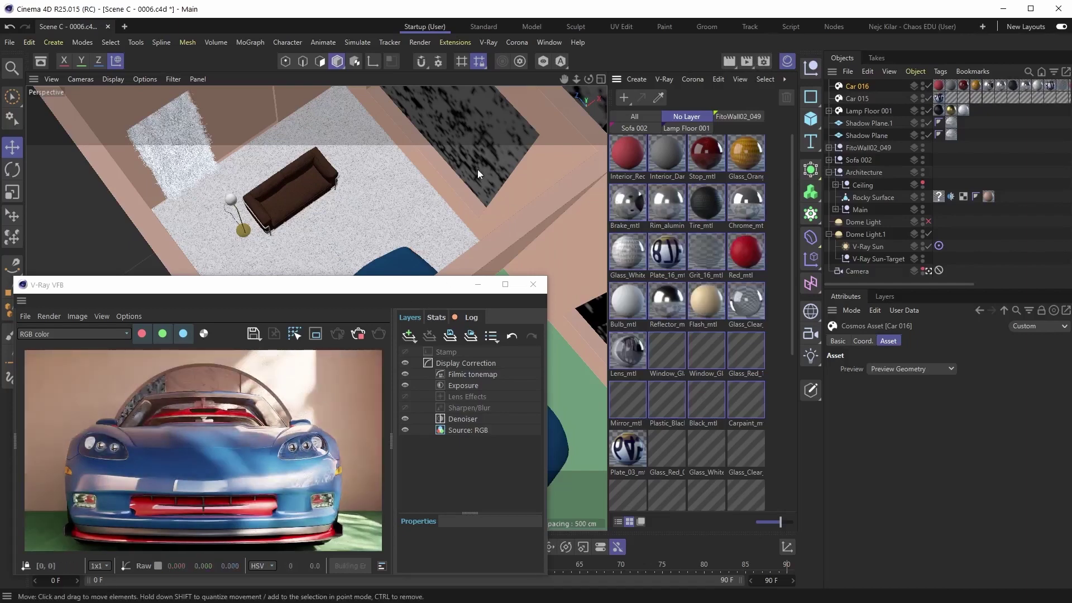
Scale Car 016 down to toy size and move it about 176 cm sideways, clear of Car 015.
alt+drag(407, 220, 308, 170)
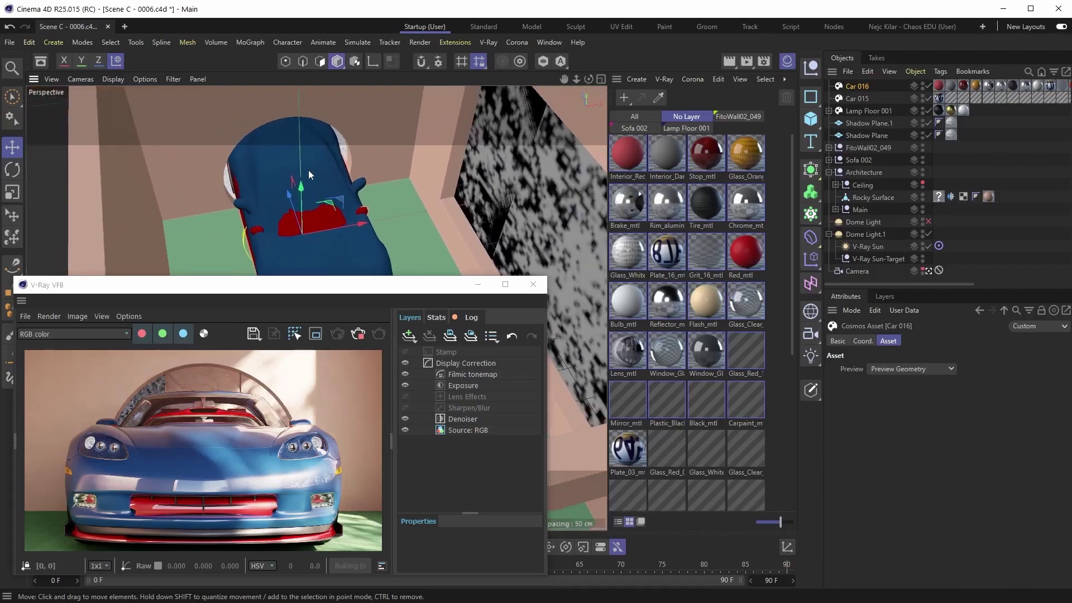
key(t)
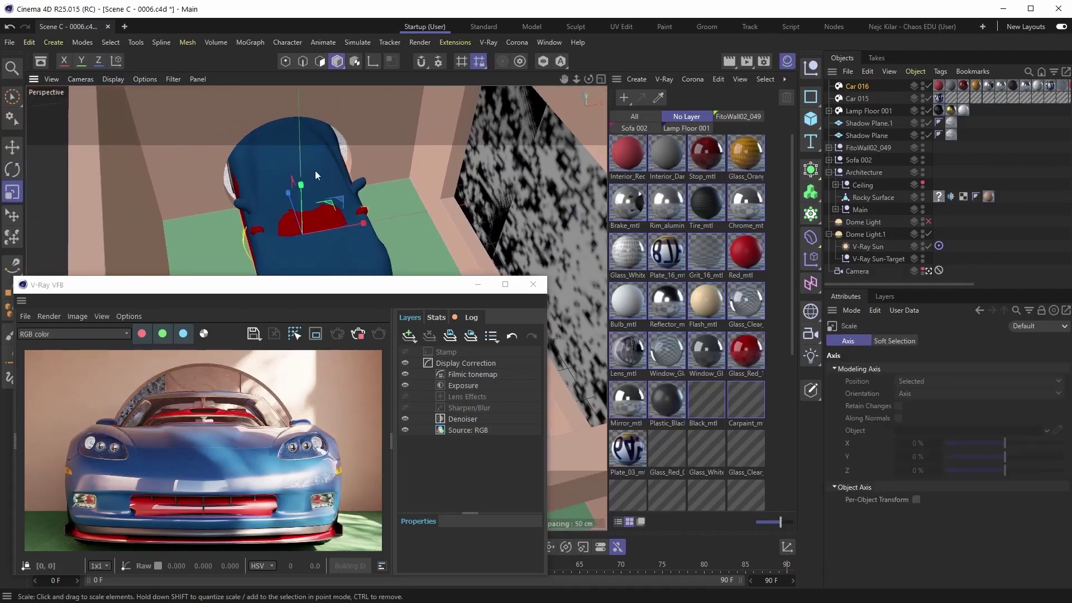
drag(457, 146, 26, 268)
key(e)
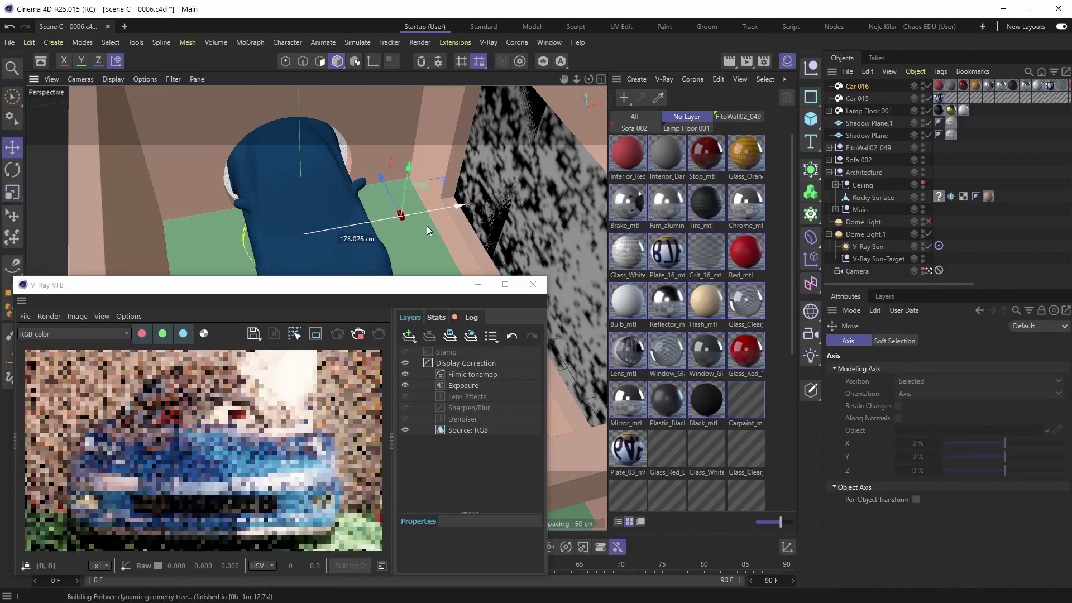
Scale Car 015 down to toy size and move it next to the small red car.
key(ctrl+z)
key(t)
drag(440, 162, 38, 271)
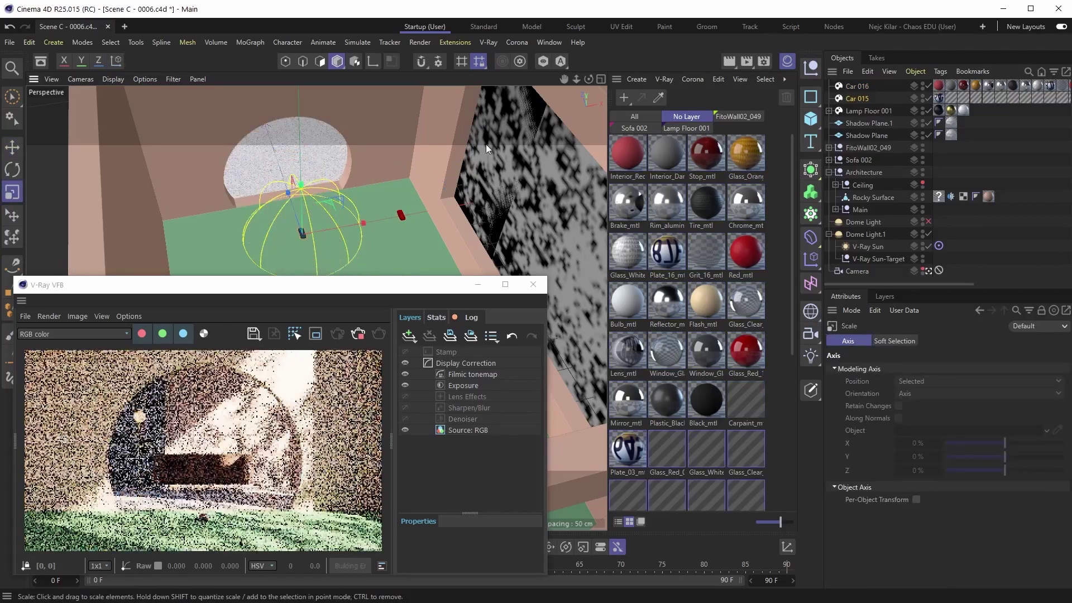
key(e)
drag(304, 230, 375, 219)
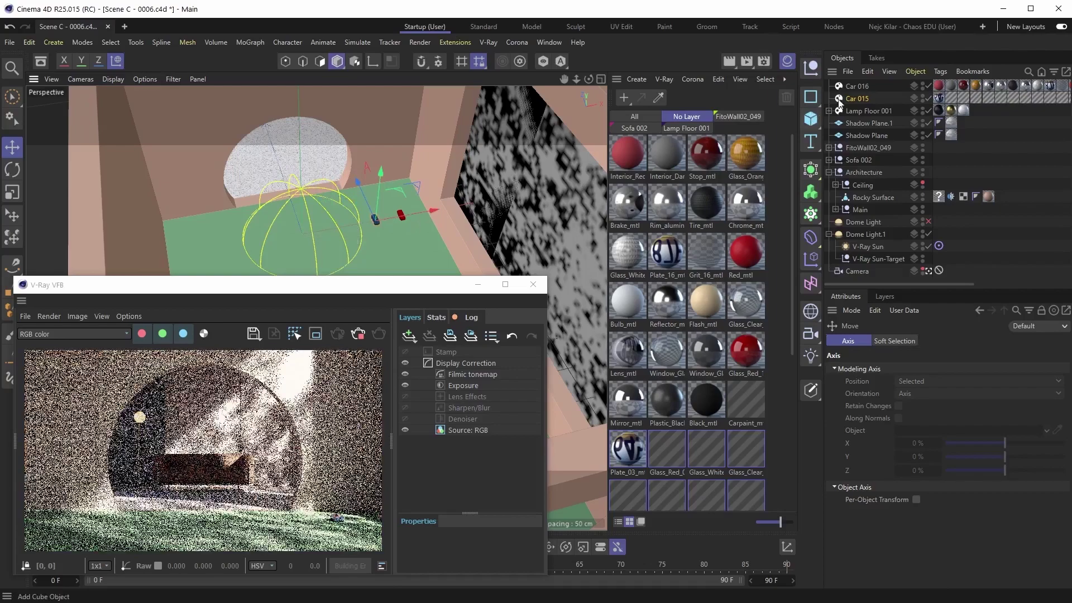
Move Car 015 and Car 016 together through the arch onto the floor in front of the sofa.
ctrl+click(857, 86)
alt+drag(502, 212, 414, 230)
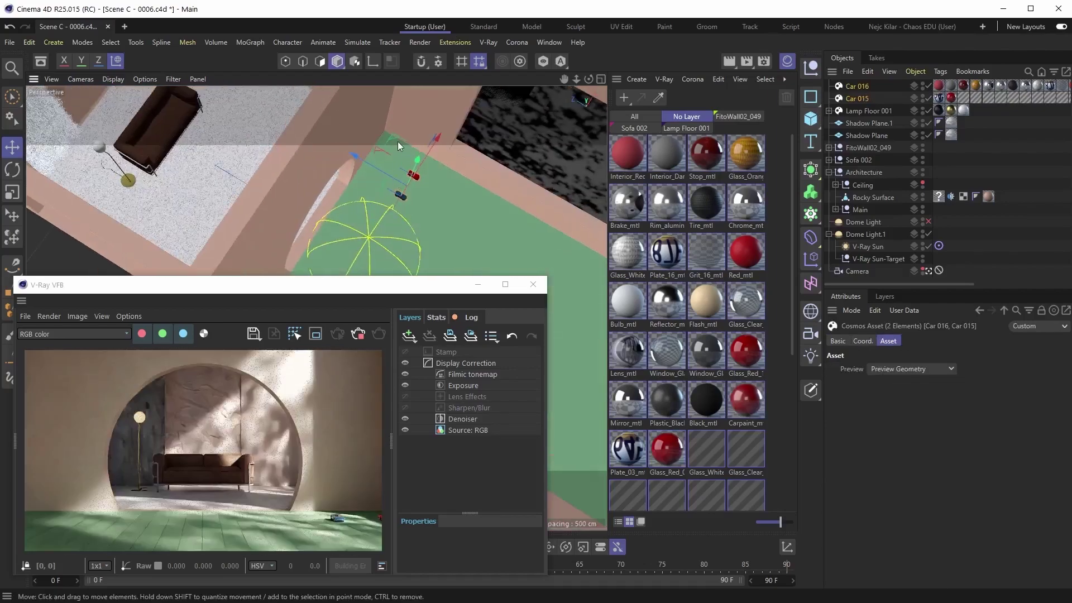
drag(403, 142, 273, 120)
scroll(334, 111, up, 4)
scroll(335, 116, down, 3)
alt+drag(335, 145, 370, 214)
scroll(360, 195, up, 3)
Rotate the blue car and the red car individually so they stand side-on in front of the sofa.
click(348, 212)
key(r)
click(462, 210)
key(e)
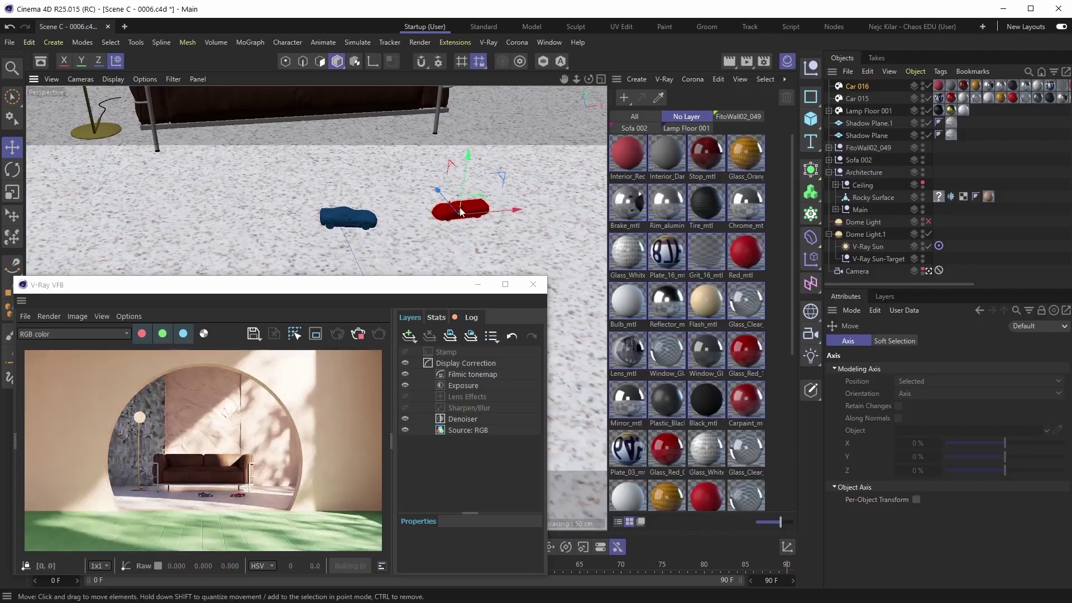
Inspect the toy cars close up in the viewport and in the rendered image.
scroll(468, 214, up, 5)
alt+drag(551, 184, 431, 190)
scroll(236, 491, up, 6)
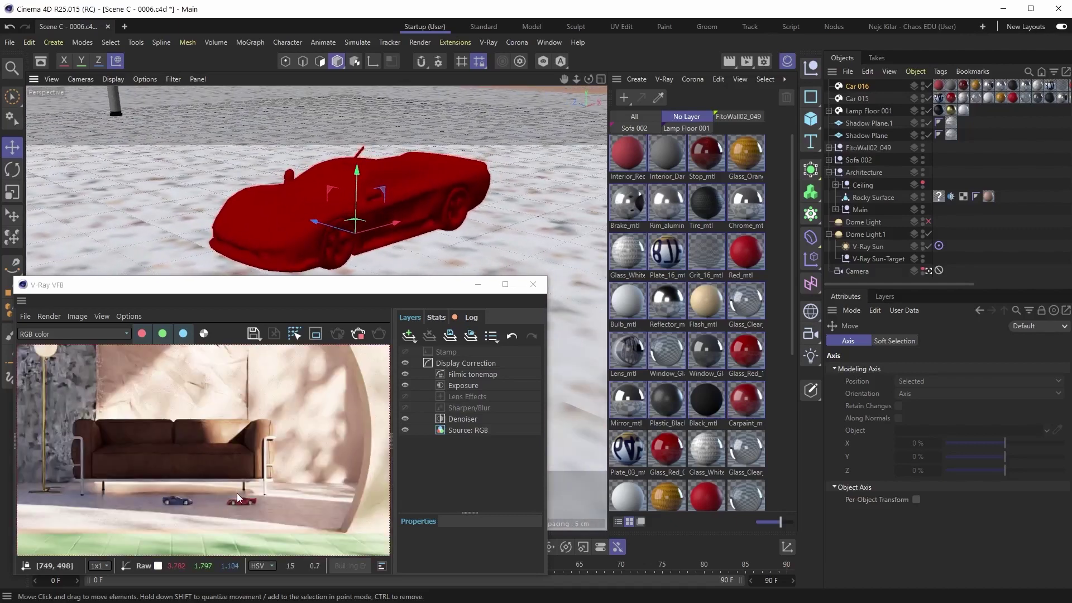
scroll(320, 472, down, 5)
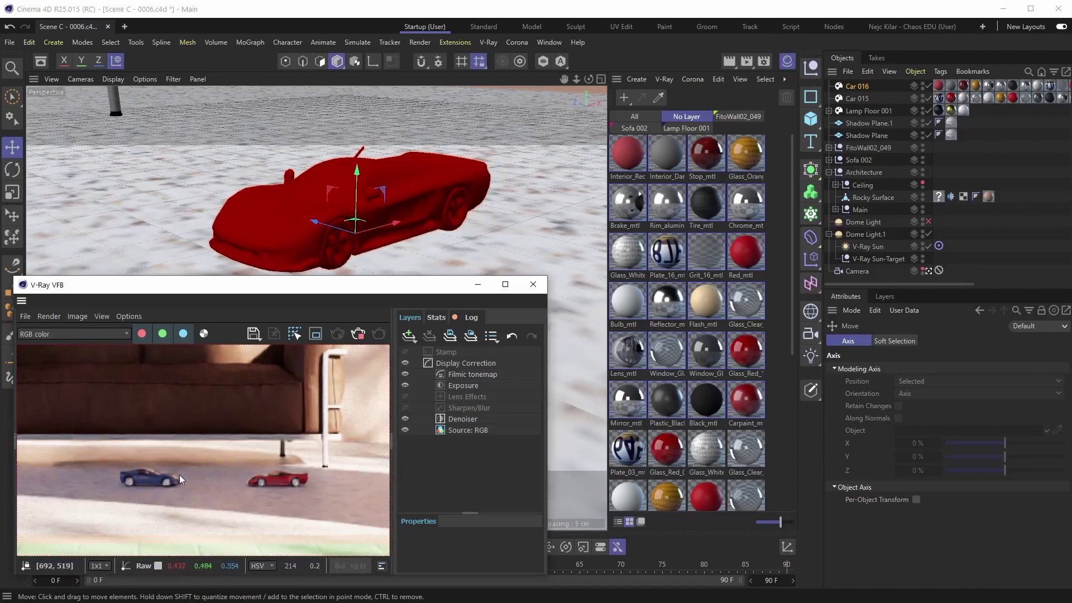
double_click(256, 483)
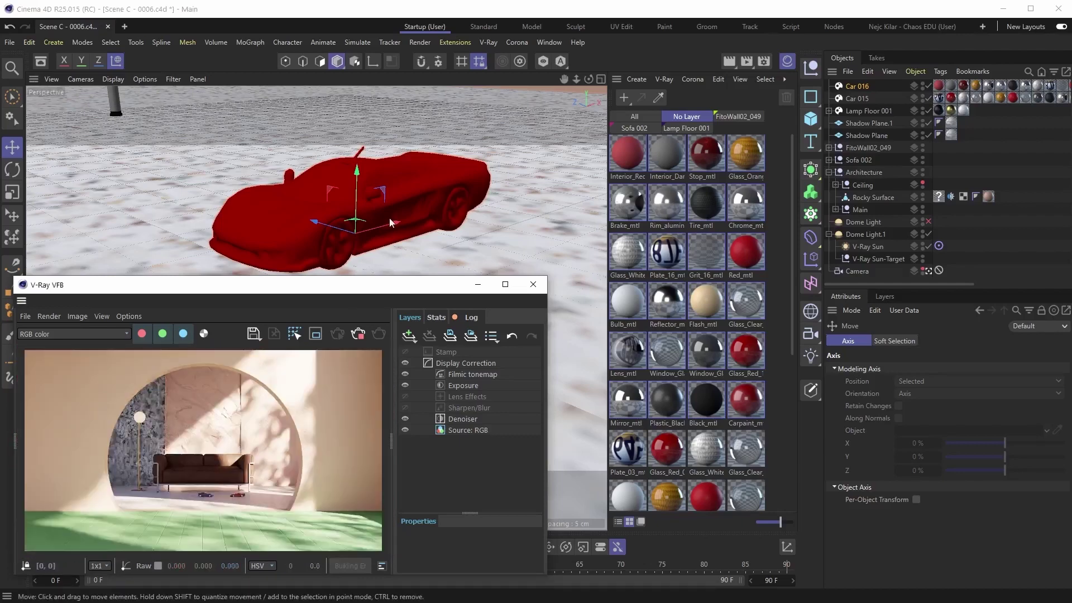
Set the viewport preview of Car 016 to Bounding Boxes.
click(862, 85)
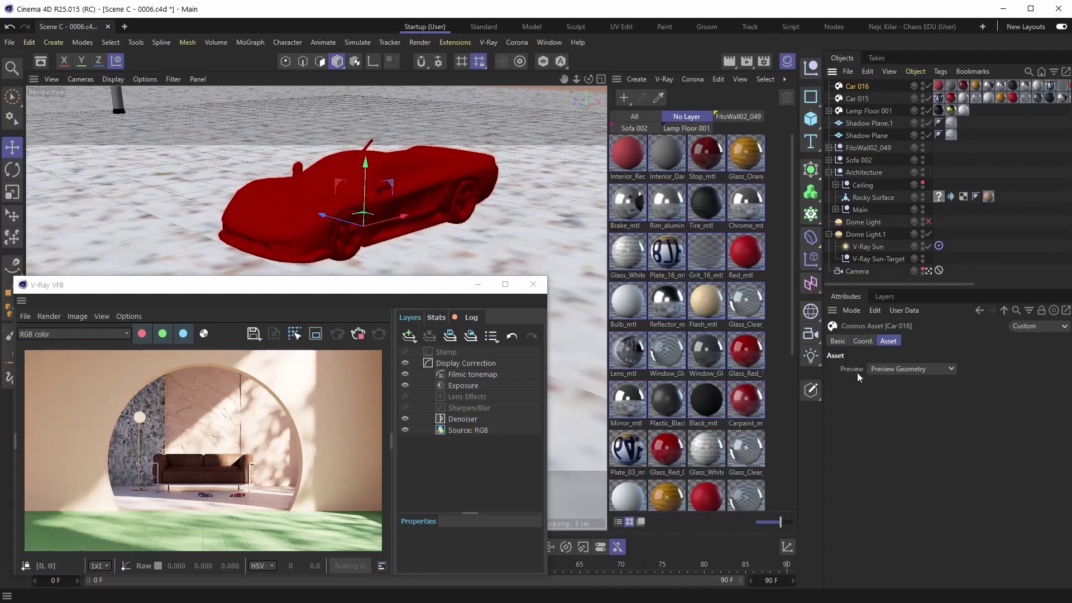
alt+drag(185, 205, 374, 197)
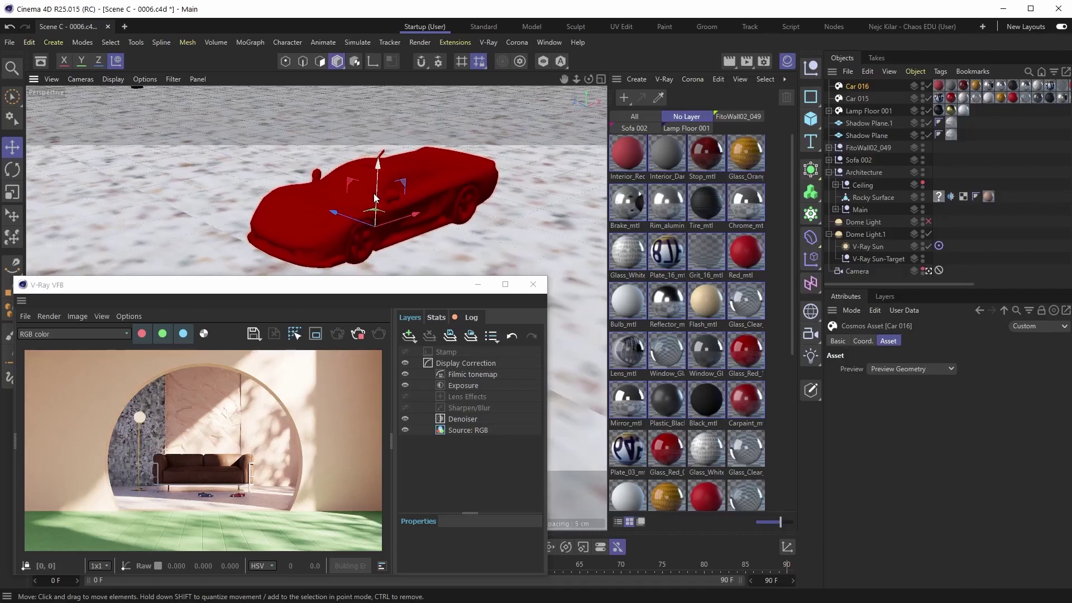
alt+drag(375, 197, 404, 196)
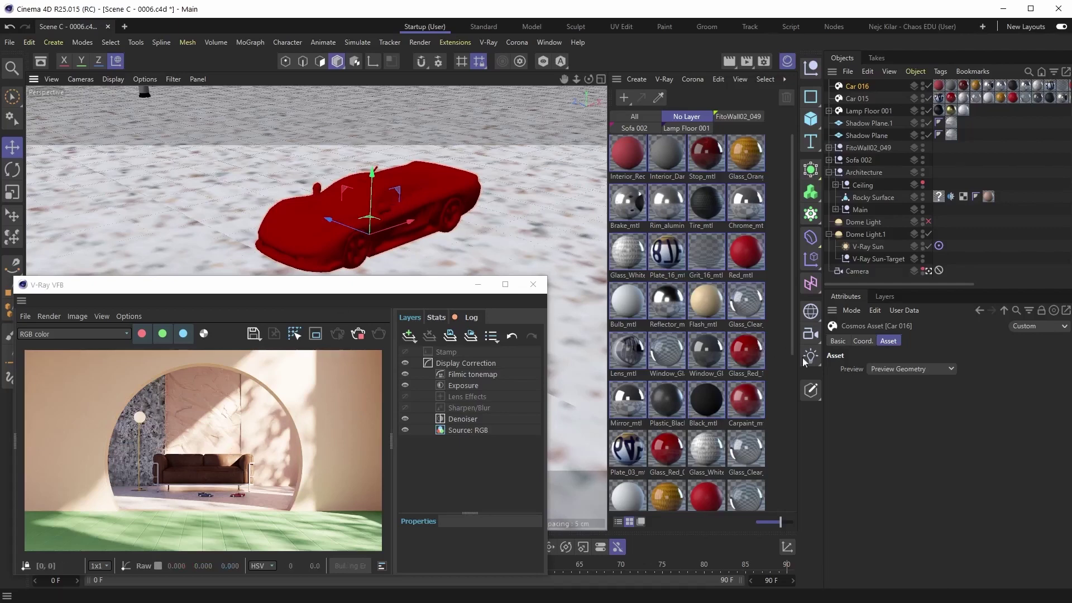
click(950, 368)
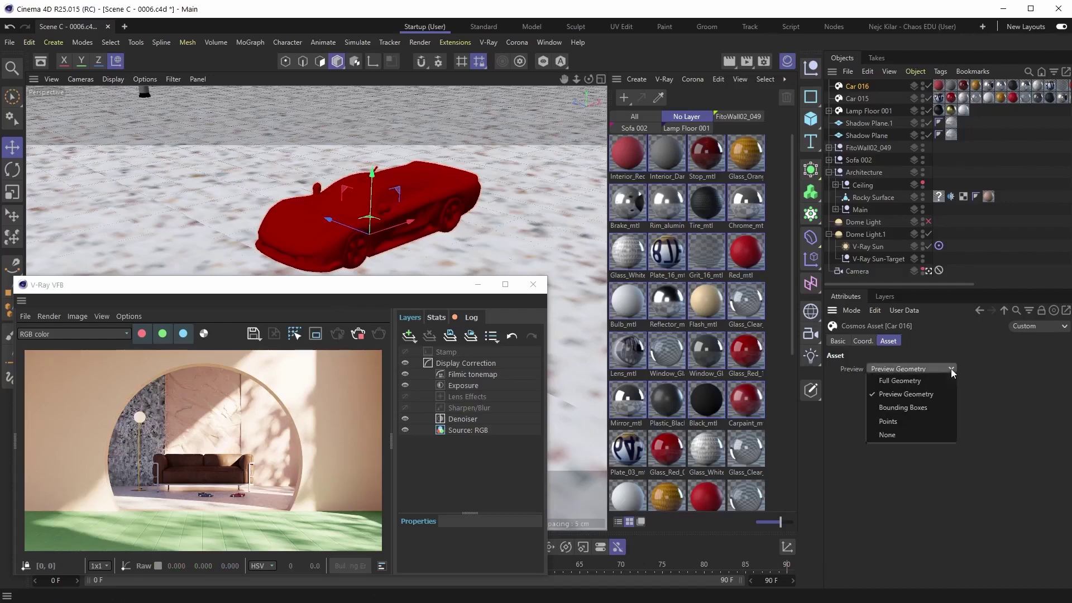
click(906, 408)
alt+drag(337, 209, 385, 218)
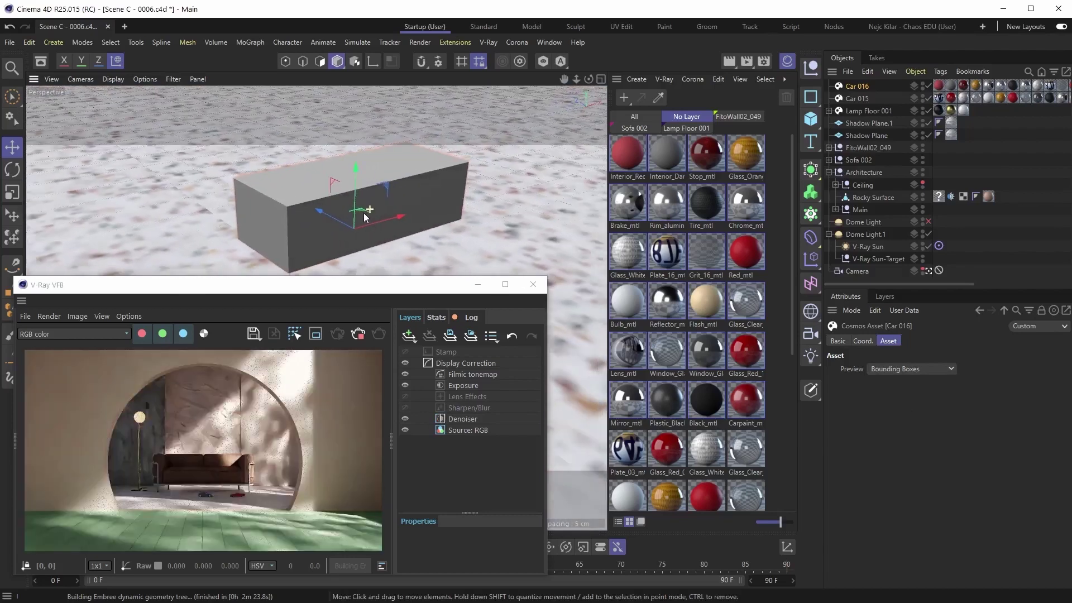
Set the viewport preview of both Car 016 and Car 015 to Full Geometry.
click(935, 369)
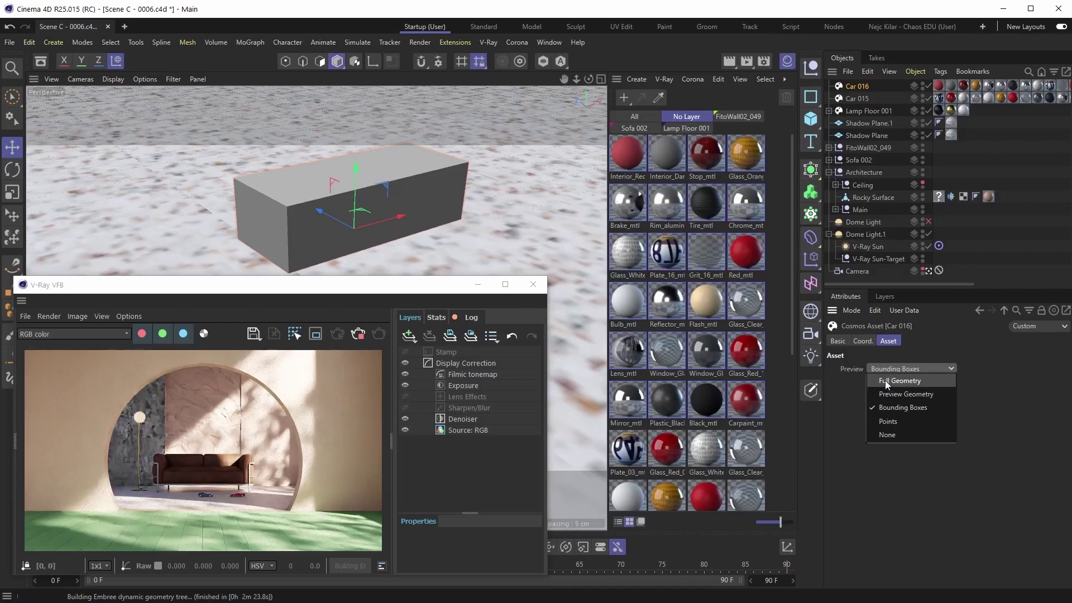
click(911, 380)
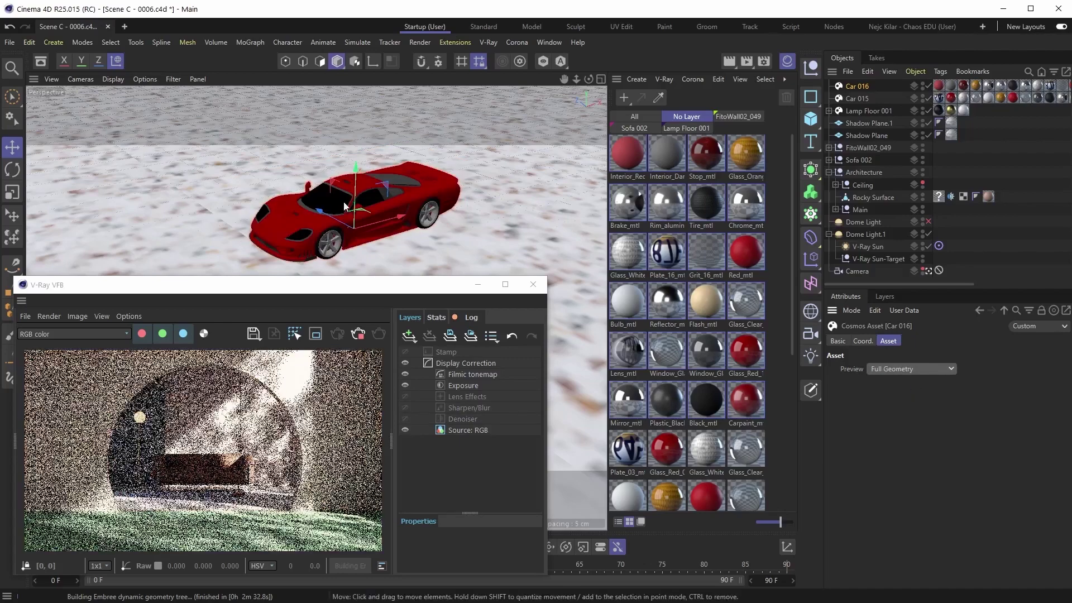
alt+drag(331, 226, 413, 184)
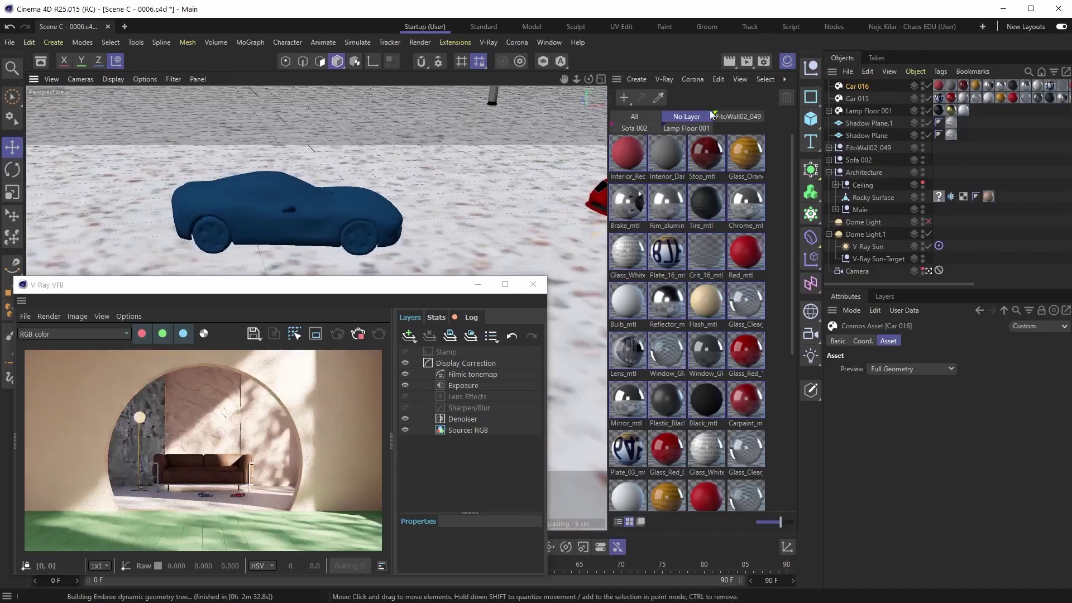
click(843, 98)
click(902, 370)
click(903, 380)
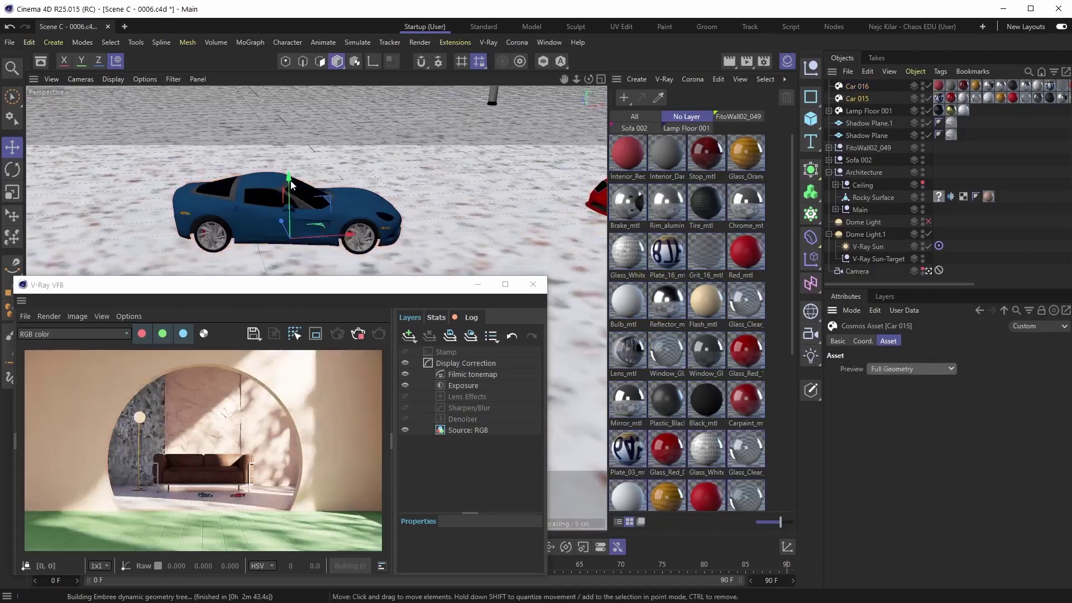
Check both cars together in front of the sofa and deselect all objects.
scroll(340, 217, down, 6)
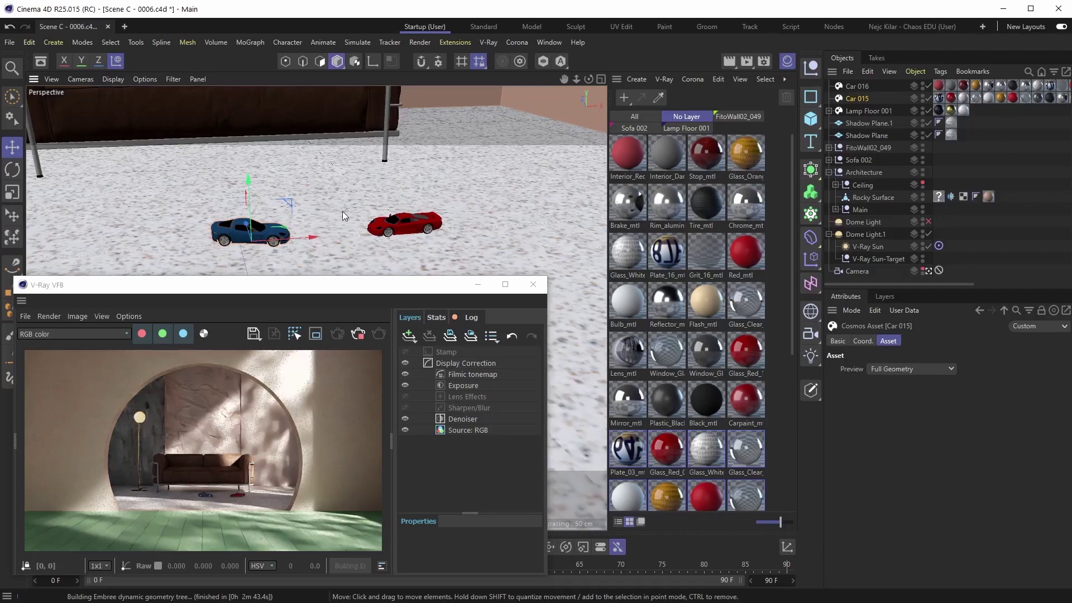
scroll(343, 212, down, 5)
scroll(343, 218, down, 2)
mouse_move(343, 219)
alt+mouse_down()
mouse_move(333, 223)
mouse_move(346, 204)
alt+mouse_up()
key(ctrl+shift+a)
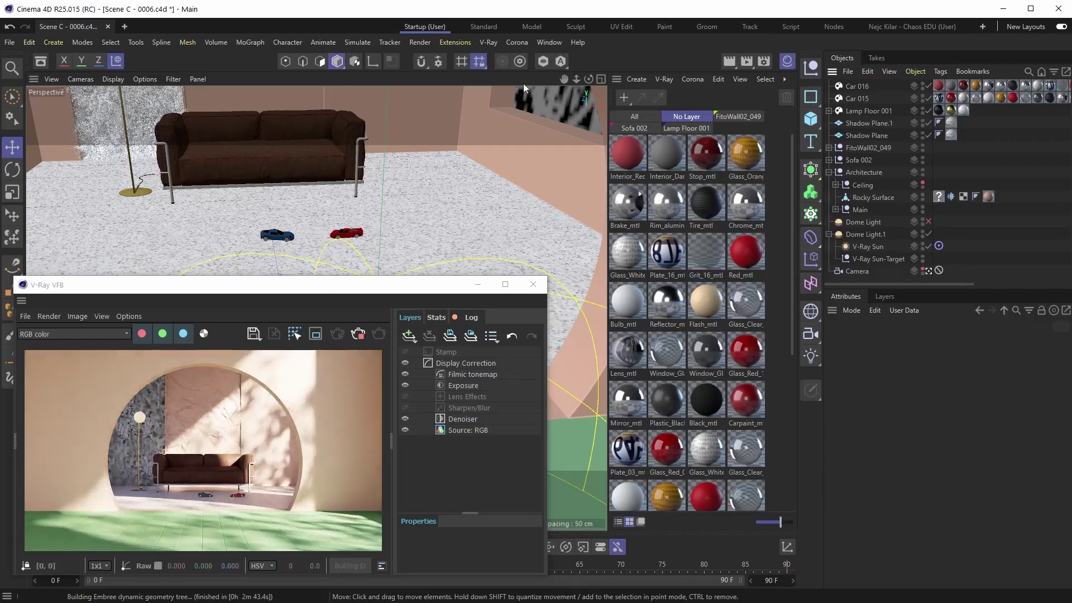
Search the Chaos Cosmos library for "curtain" and import Curtains 001 into the scene.
click(489, 44)
click(507, 137)
drag(531, 79, 517, 74)
click(380, 145)
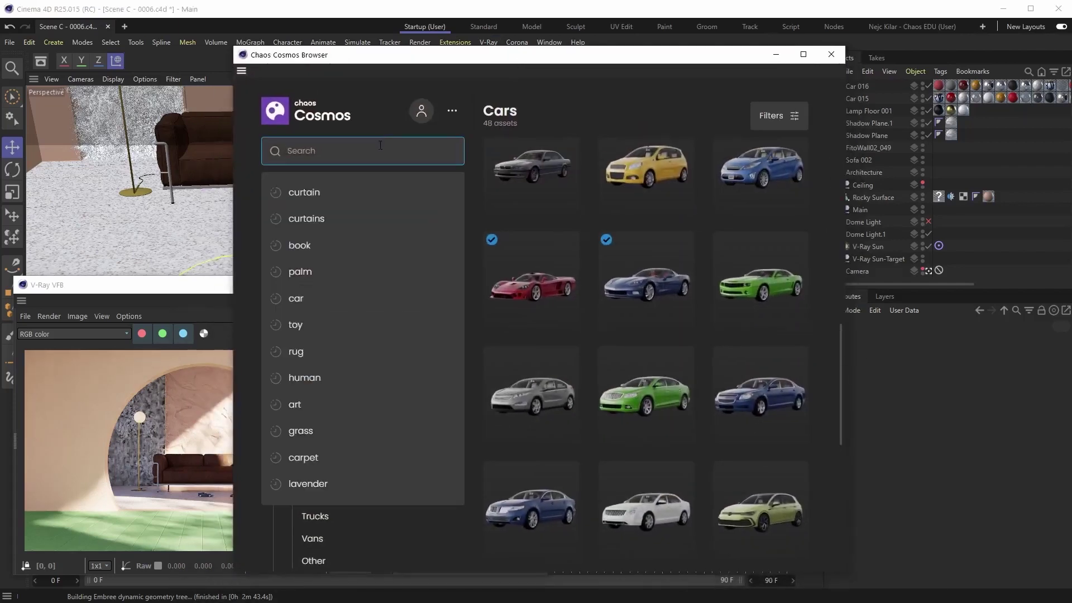
click(304, 194)
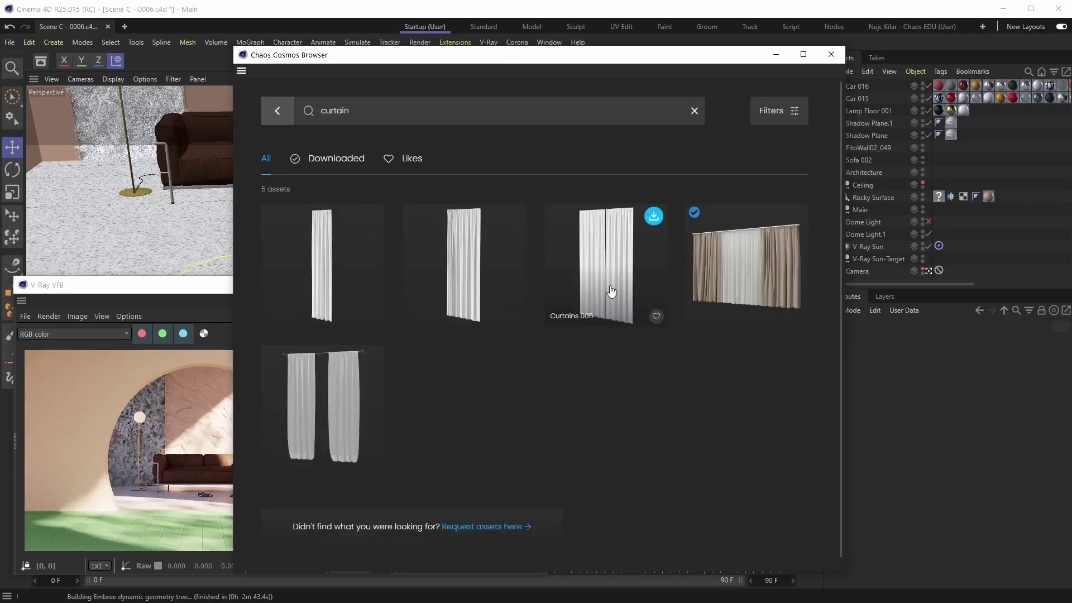
mouse_move(738, 267)
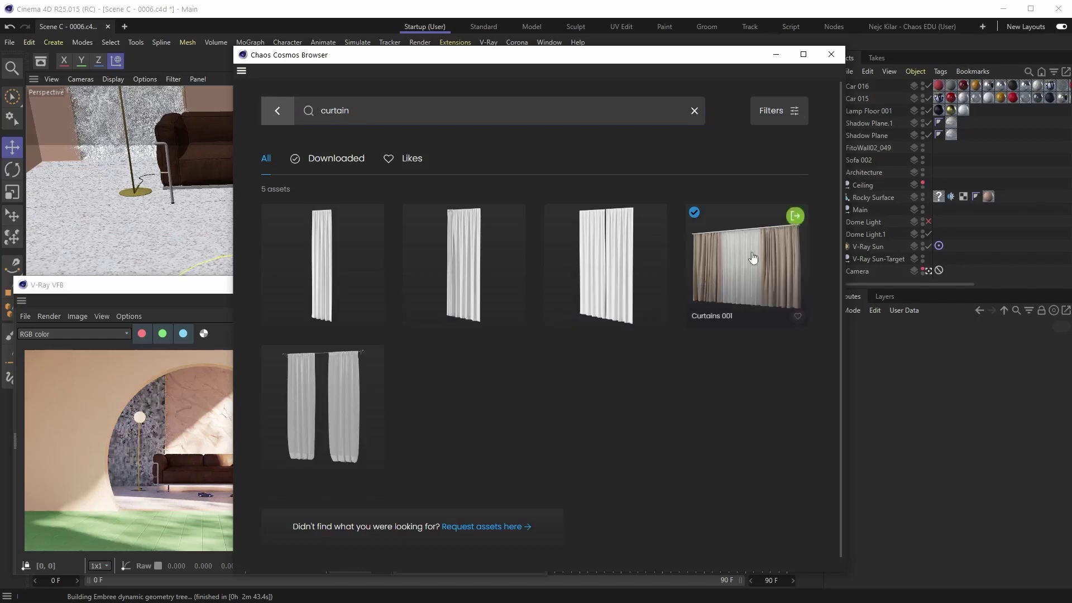
click(795, 218)
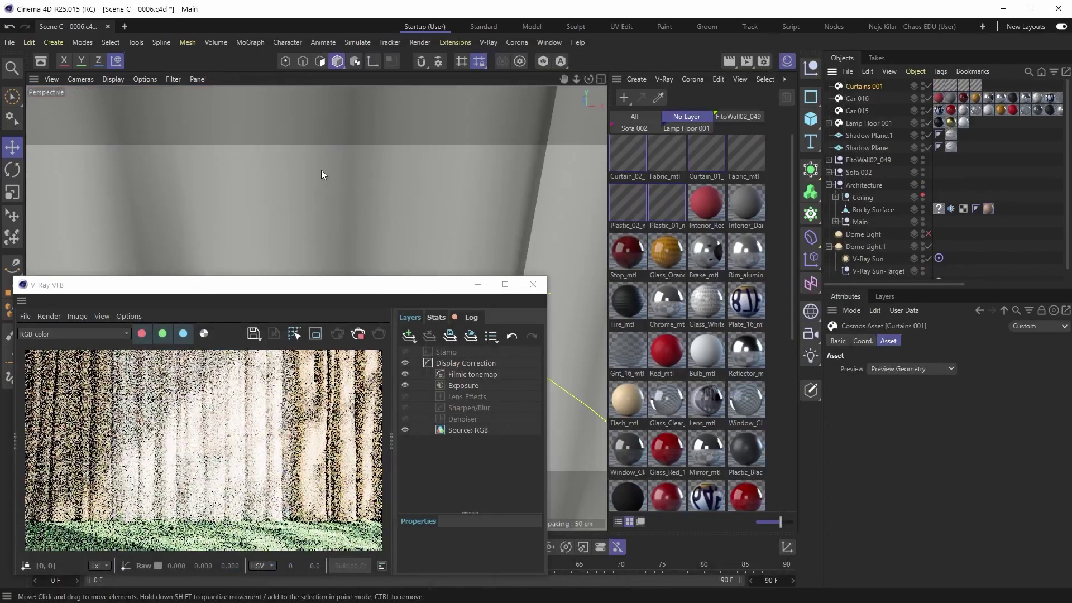
Move Curtains 001 from the arch into the sofa room, placing them along the side wall with the window opening.
alt+right_drag(321, 170, 106, 344)
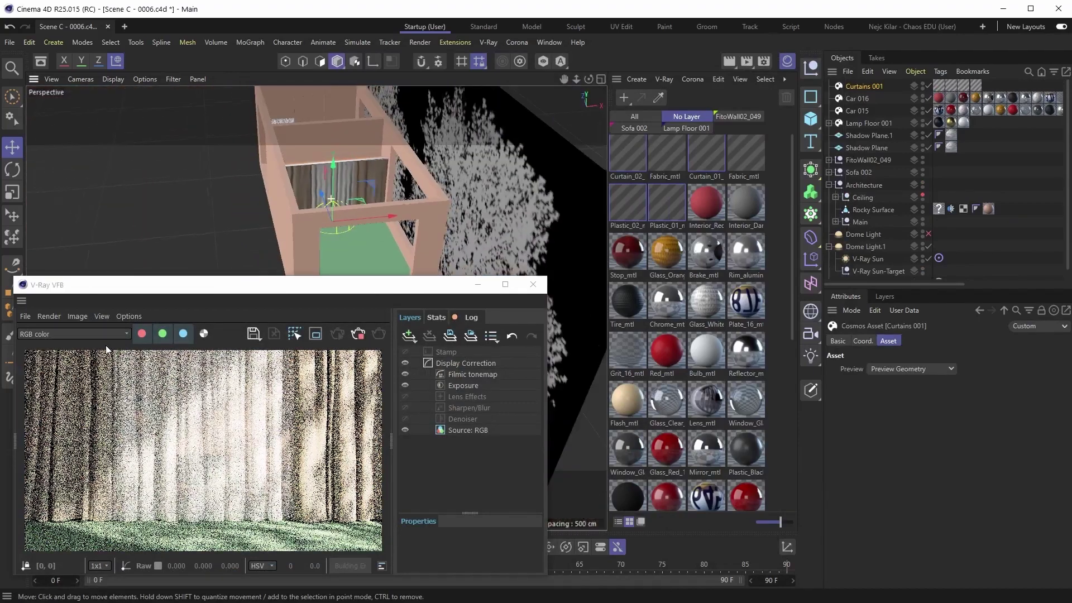
alt+drag(308, 187, 421, 154)
scroll(376, 138, up, 3)
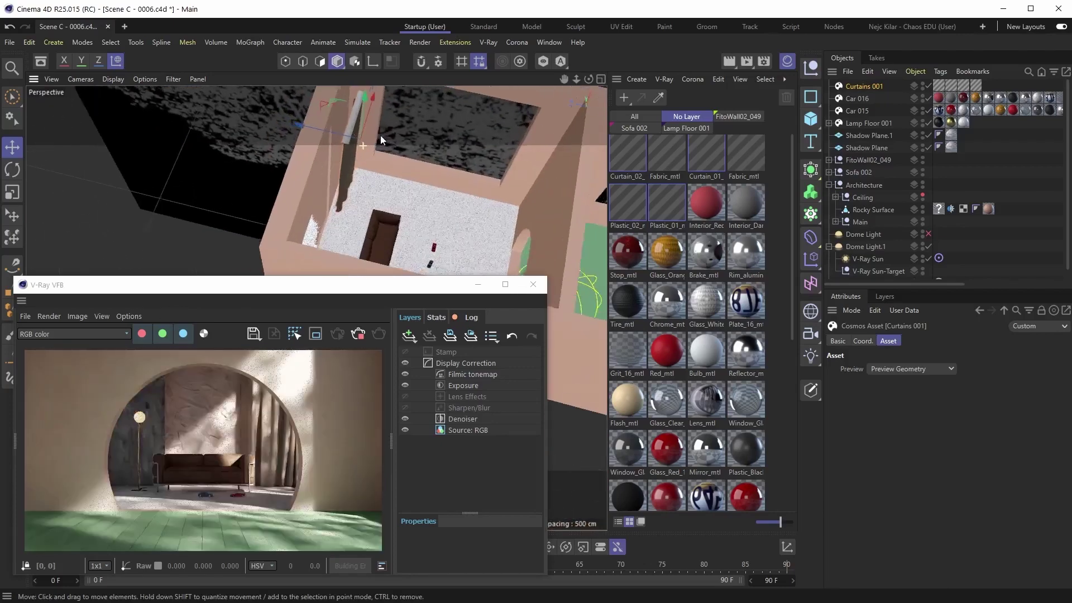
mouse_move(330, 132)
mouse_down()
mouse_move(364, 164)
mouse_move(328, 139)
mouse_up()
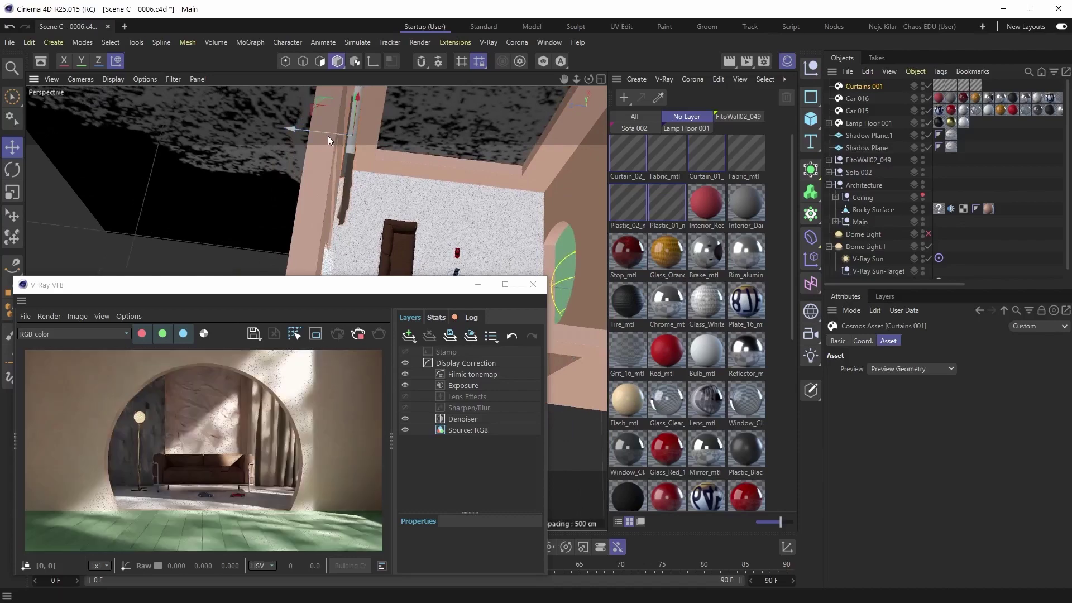
alt+drag(353, 202, 224, 162)
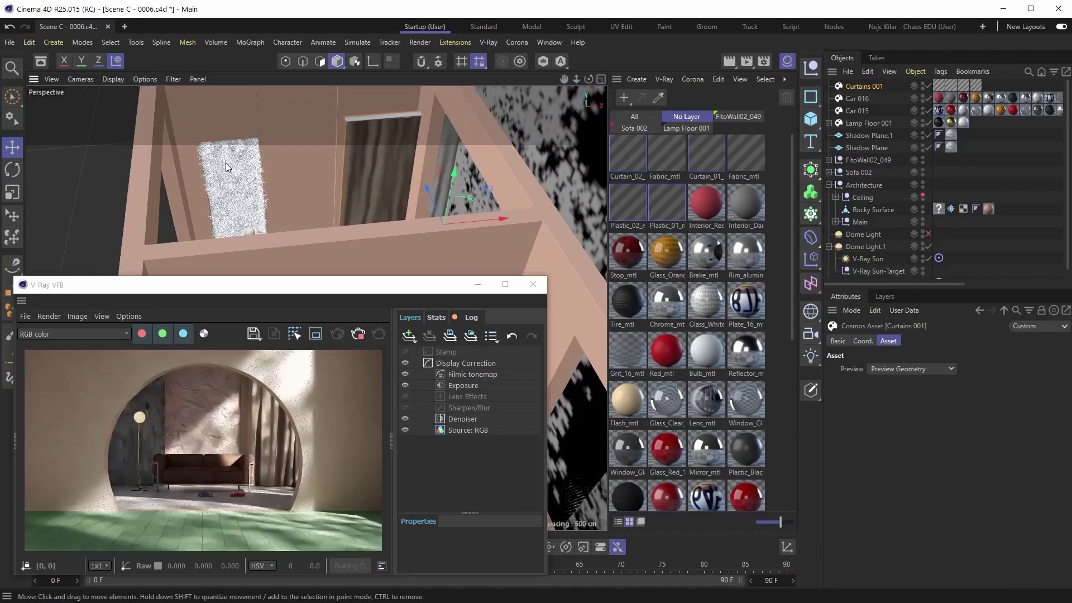
Draw a render region around the curtains in the frame buffer and nudge the curtains slightly along their red axis.
click(315, 334)
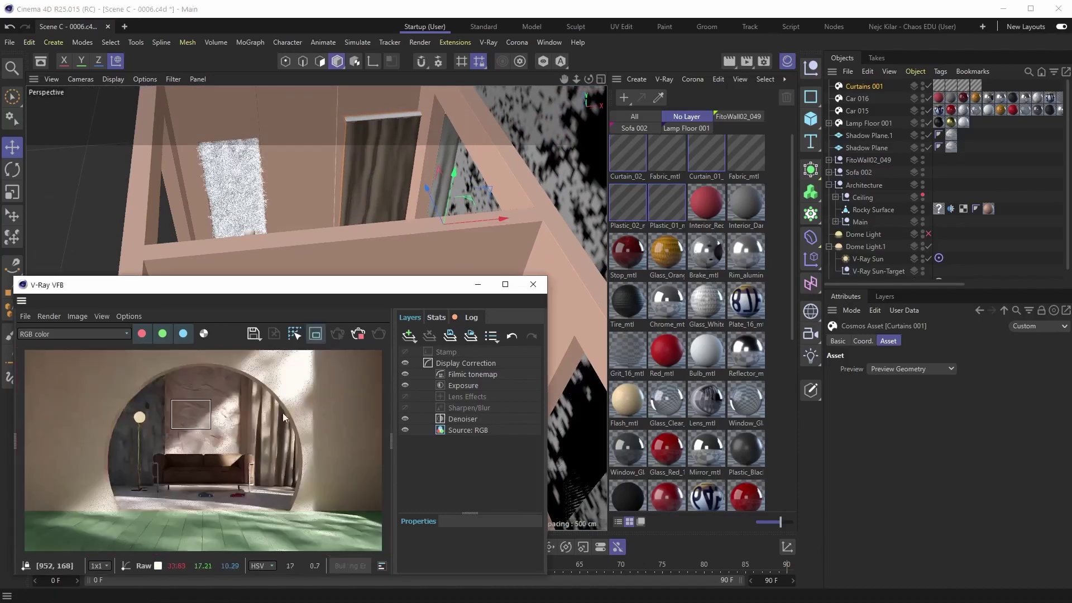
drag(233, 491, 317, 361)
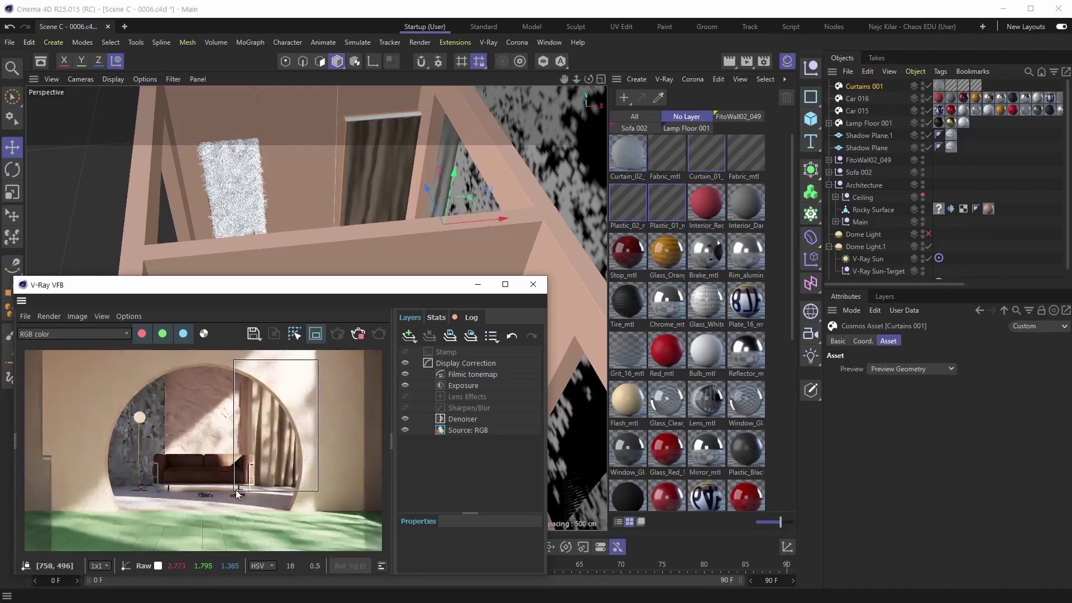
scroll(243, 431, up, 2)
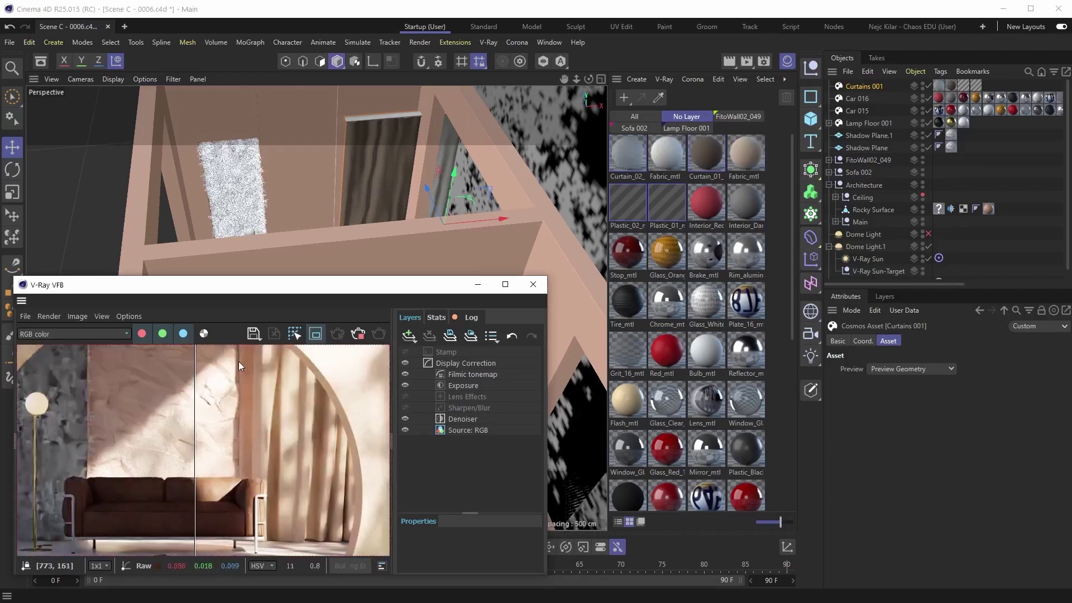
drag(485, 220, 486, 221)
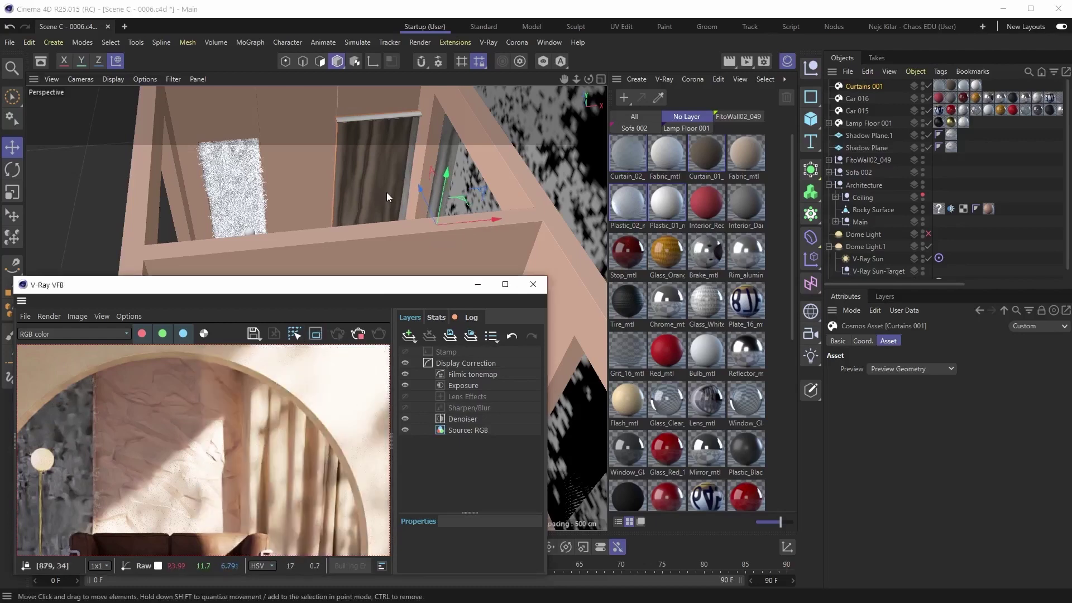
Examine the imported curtains and both their panels from several angles around the sofa room, checking them in polygon mode.
scroll(310, 393, down, 3)
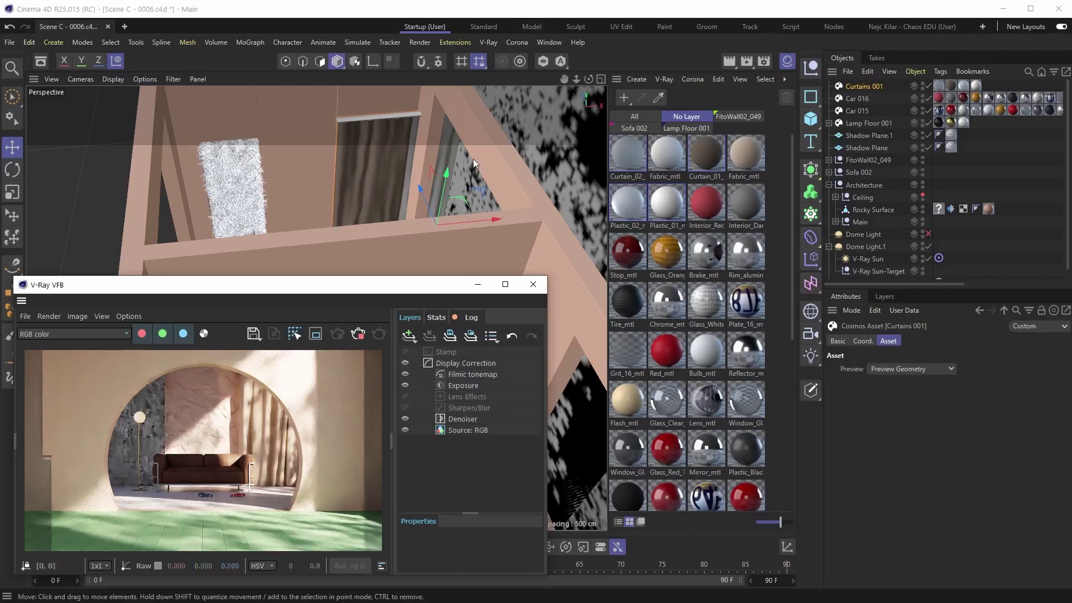
scroll(393, 173, up, 5)
alt+drag(397, 165, 292, 183)
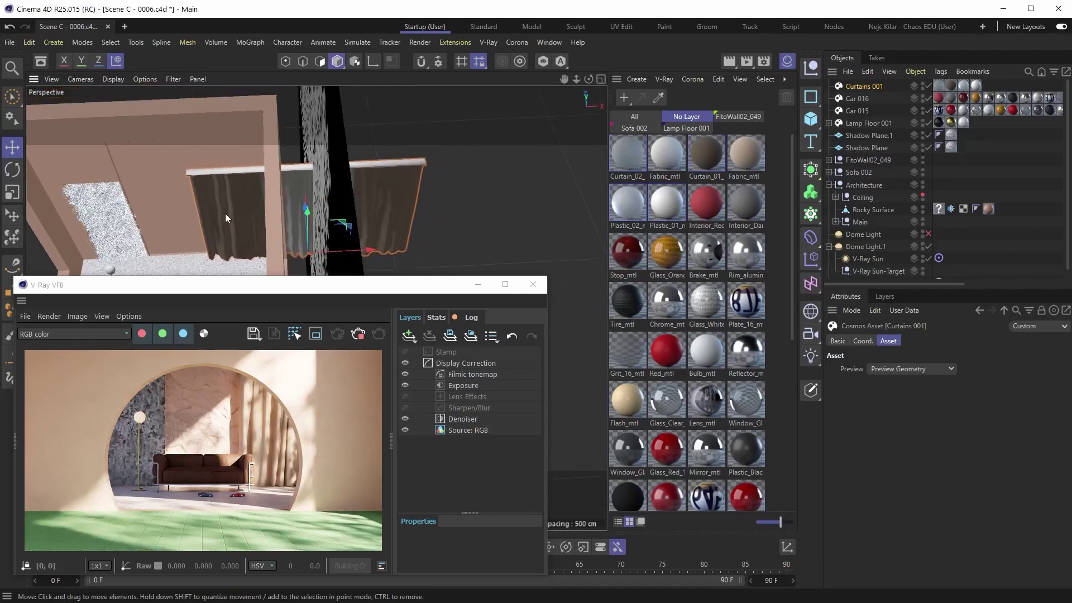
mouse_move(294, 214)
alt+mouse_down()
mouse_move(303, 193)
mouse_move(278, 203)
alt+mouse_up()
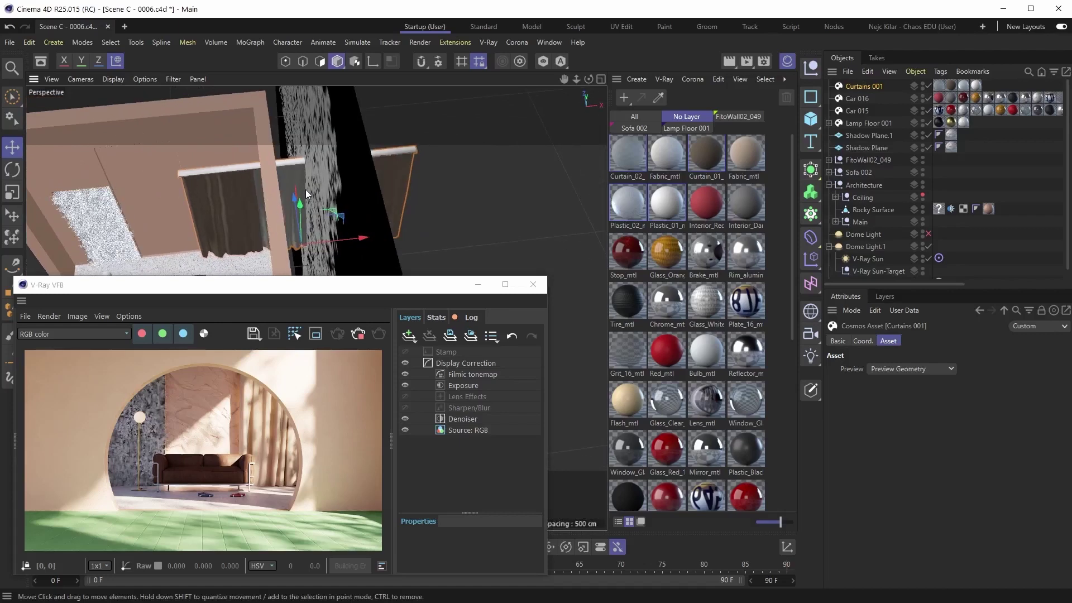
alt+drag(269, 189, 343, 76)
click(320, 66)
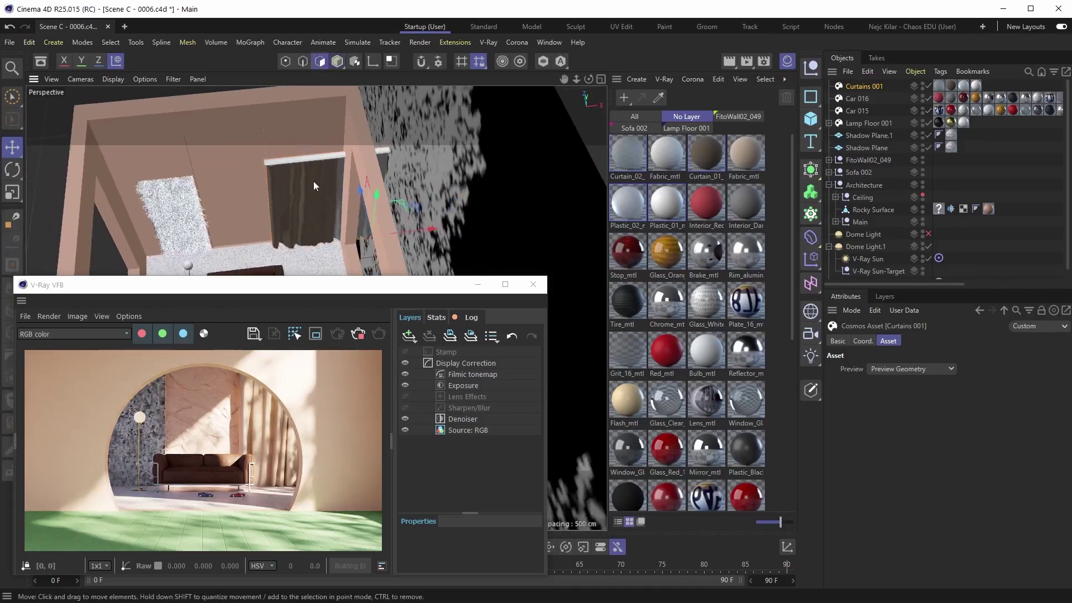
scroll(315, 175, up, 5)
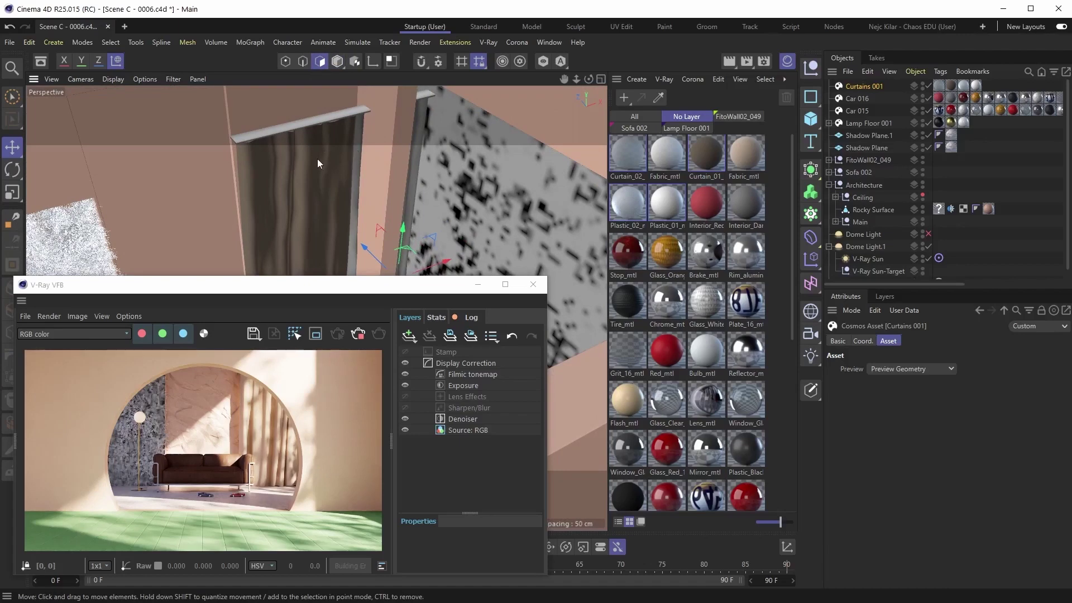
alt+drag(333, 170, 304, 187)
click(342, 63)
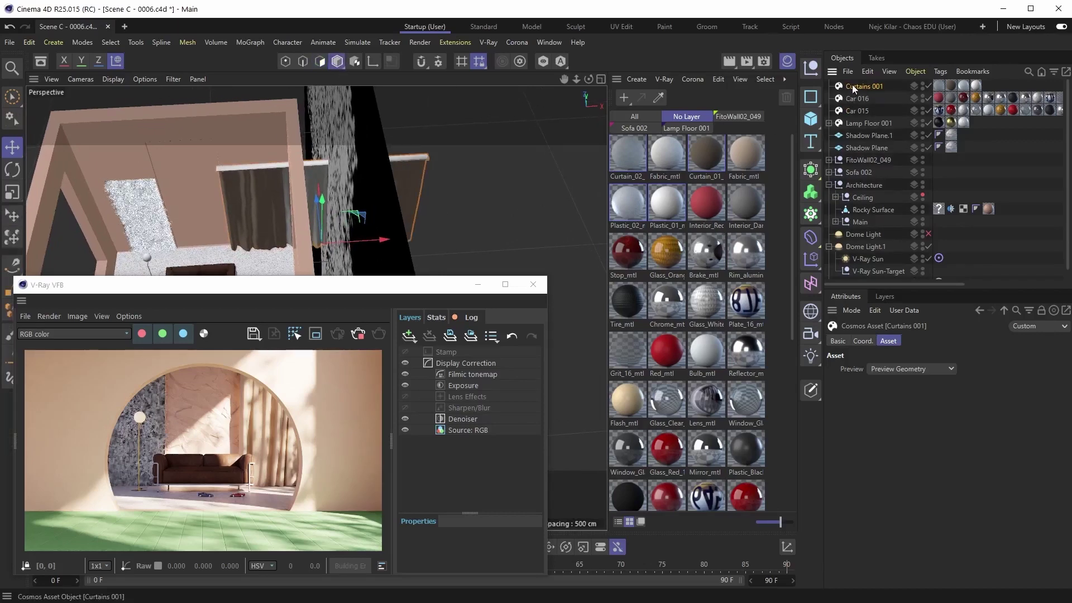
Make the Curtains 001 asset editable and check the file and advanced settings of its V-Ray Proxy.
key(c)
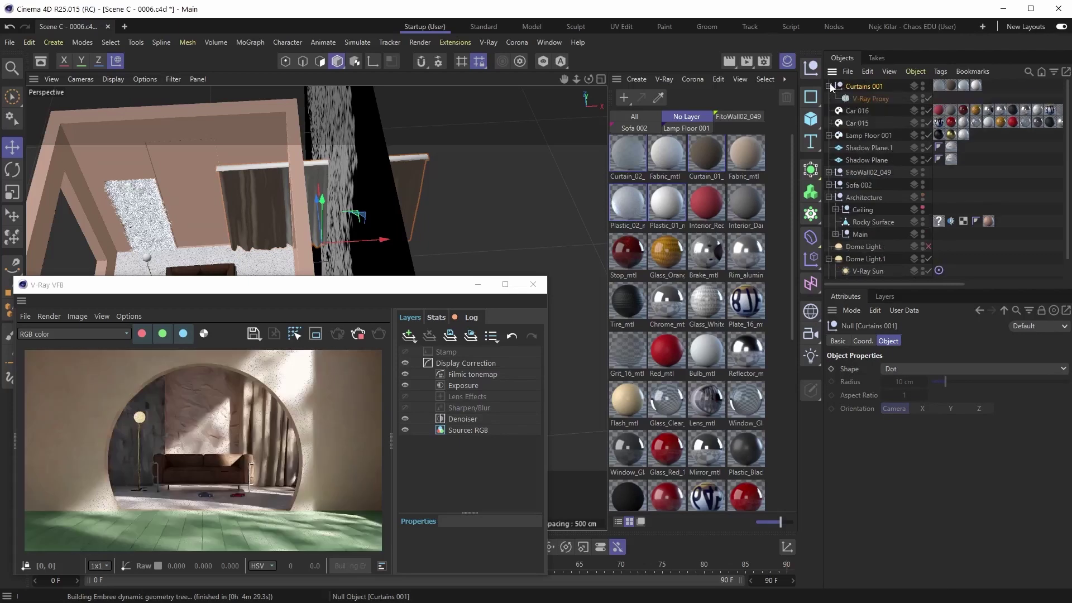
click(859, 97)
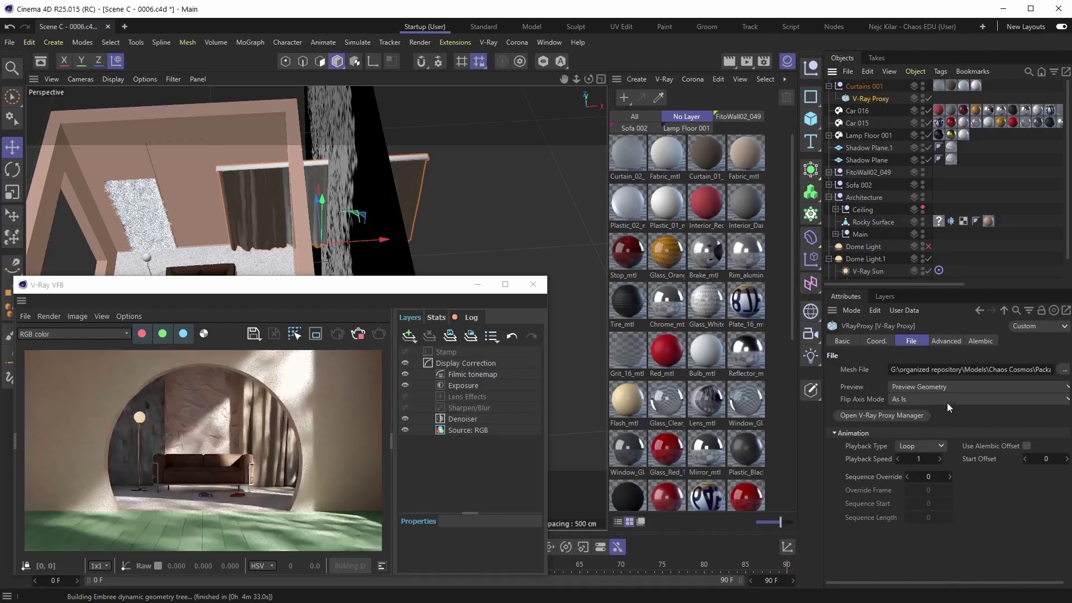
click(940, 340)
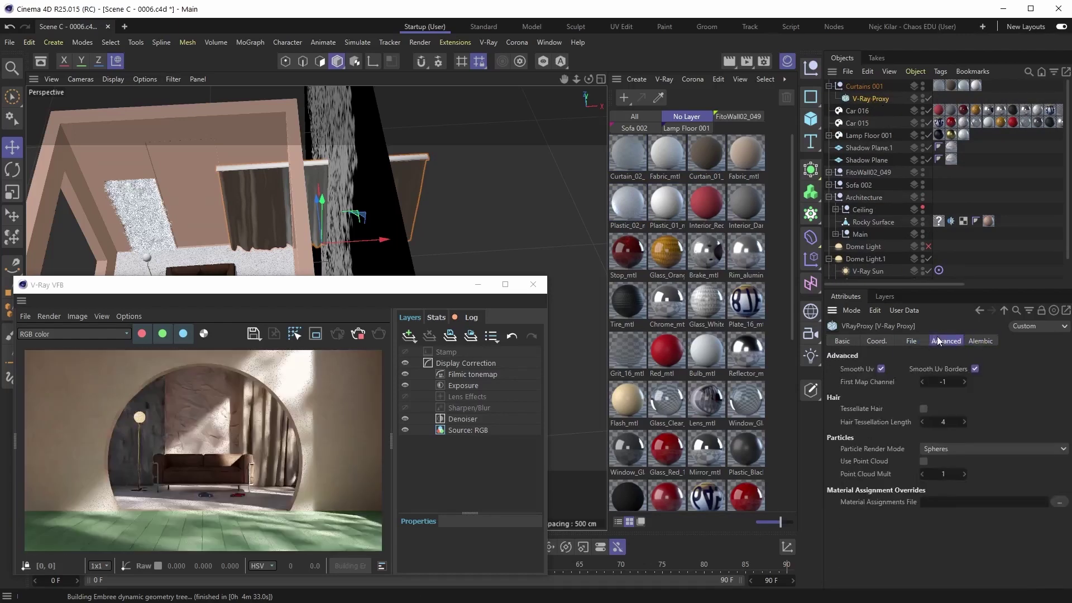
click(916, 342)
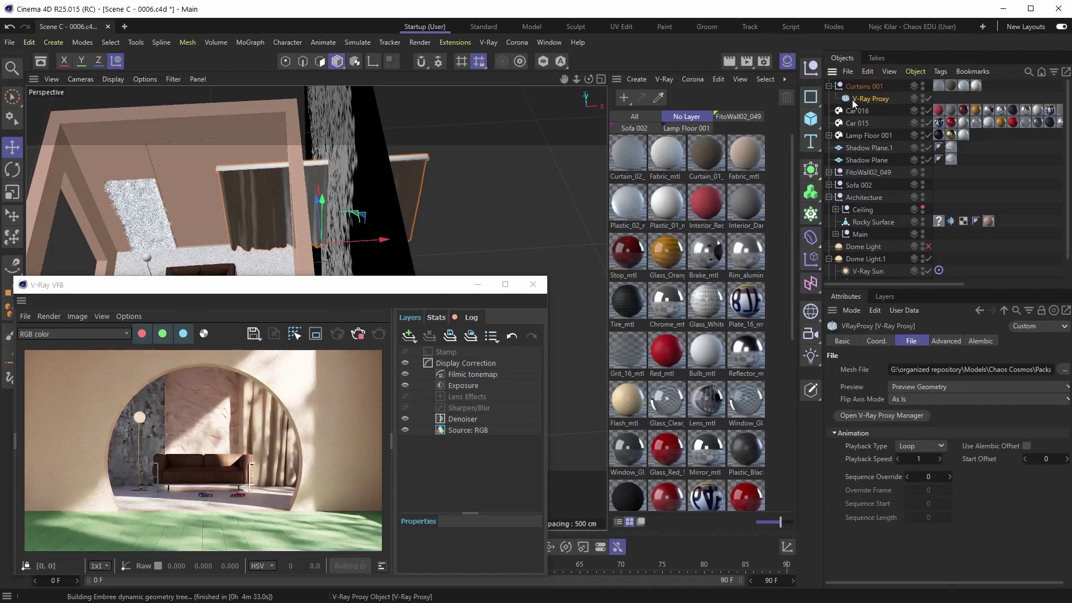
Convert the V-Ray Proxy under Curtains 001 into editable polygon meshes and expand its hierarchy.
click(317, 65)
click(337, 61)
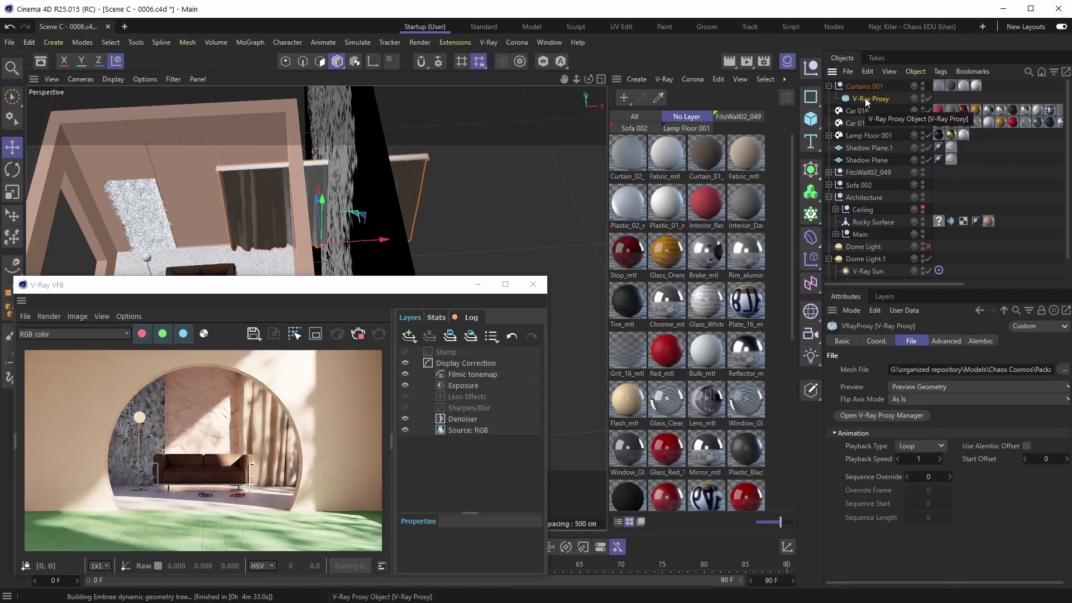
key(c)
click(835, 98)
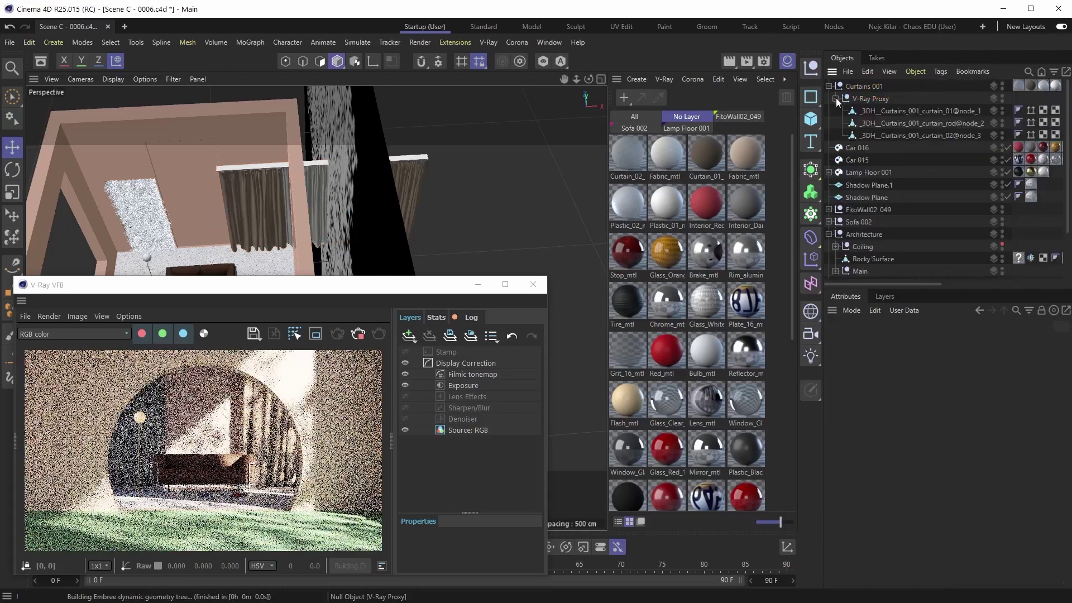
Check the polygons of the curtain_01 mesh in polygon mode and delete the curtain rod mesh.
click(871, 113)
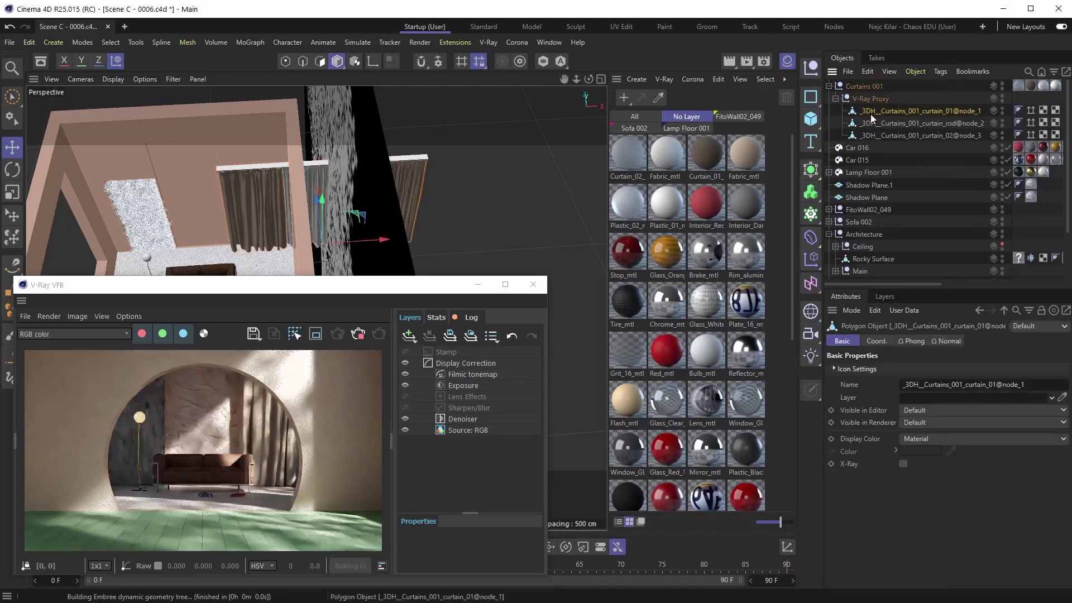
alt+drag(295, 199, 336, 72)
click(321, 61)
scroll(293, 208, up, 5)
alt+drag(292, 208, 257, 179)
alt+drag(273, 176, 246, 170)
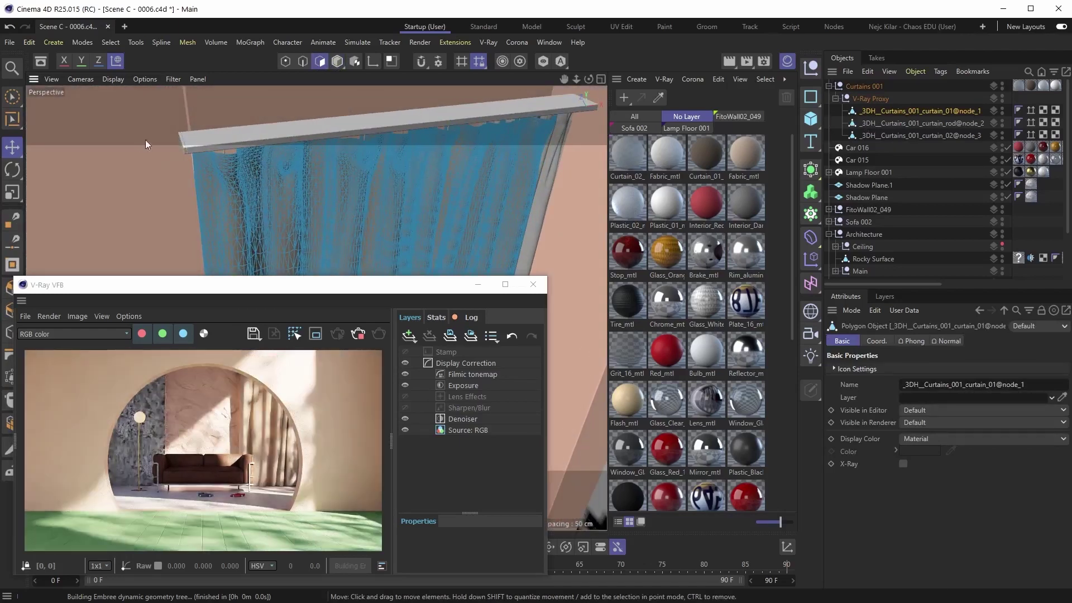
drag(154, 115, 300, 153)
key(Return)
click(297, 156)
key(Delete)
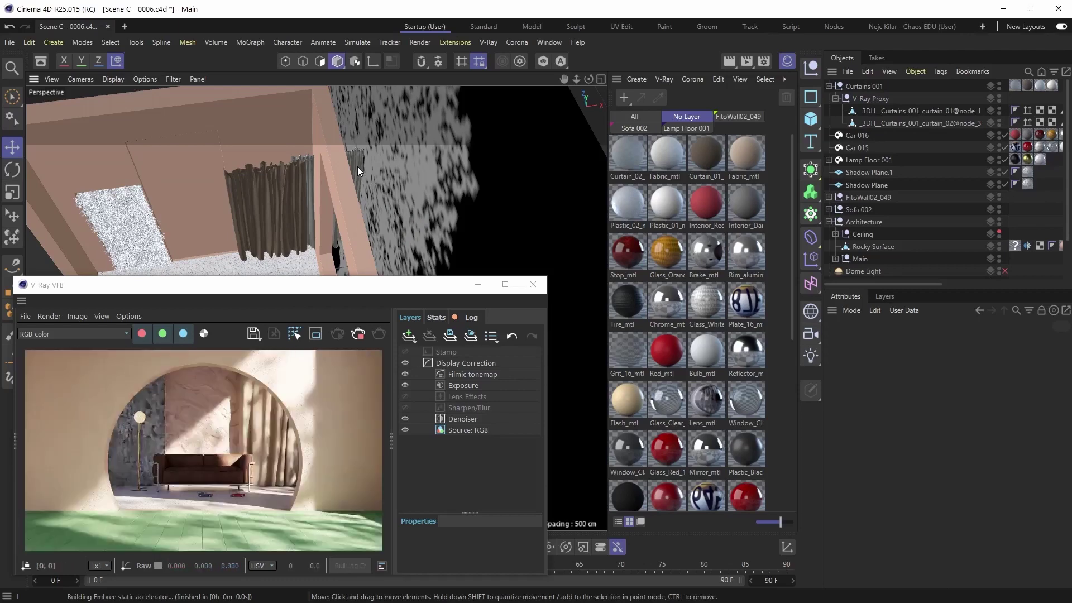
Delete the curtain_02 mesh hanging between the two outer curtain panels.
alt+drag(357, 167, 340, 172)
click(340, 170)
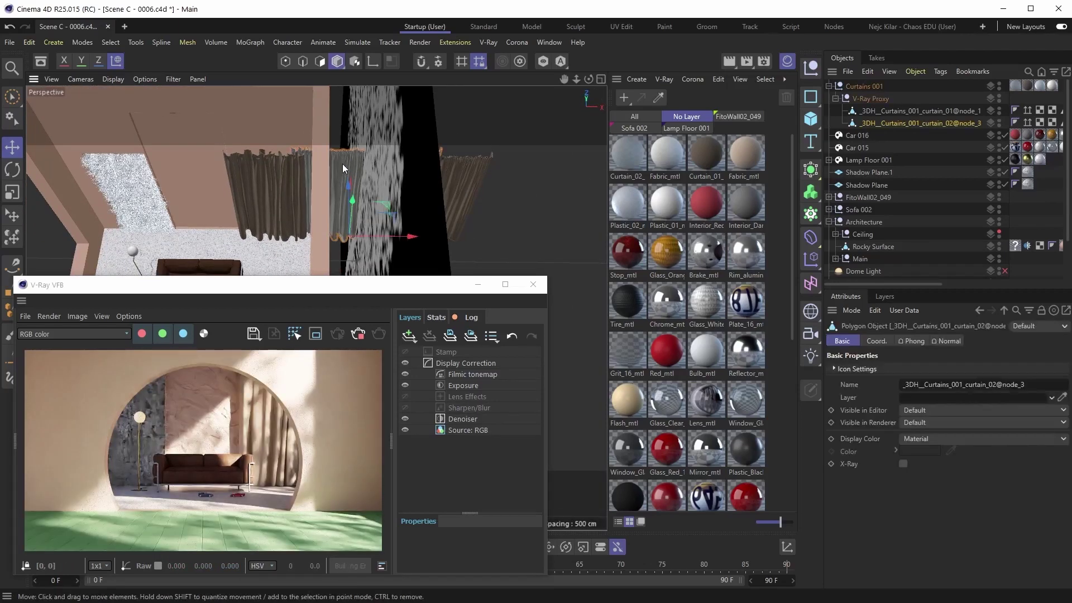
key(Delete)
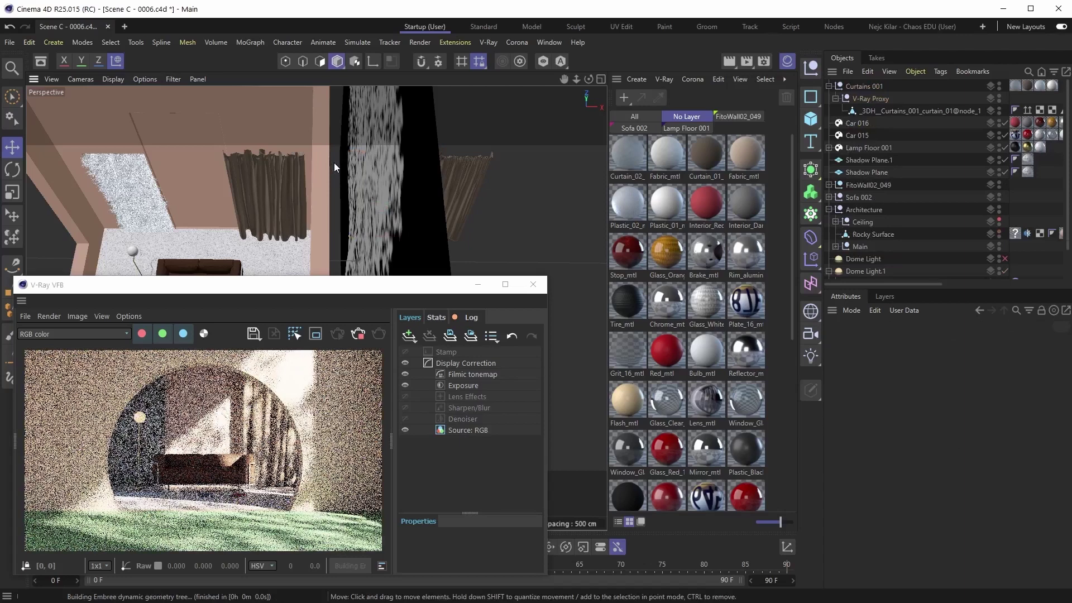
Delete the polygons of the curtain_01 panel outside the room, keeping the panel beside the sofa, and return to model mode.
click(269, 173)
alt+drag(402, 170, 263, 167)
alt+drag(390, 170, 270, 172)
mouse_move(434, 186)
alt+mouse_down()
mouse_move(269, 186)
mouse_move(424, 206)
mouse_move(424, 189)
alt+mouse_up()
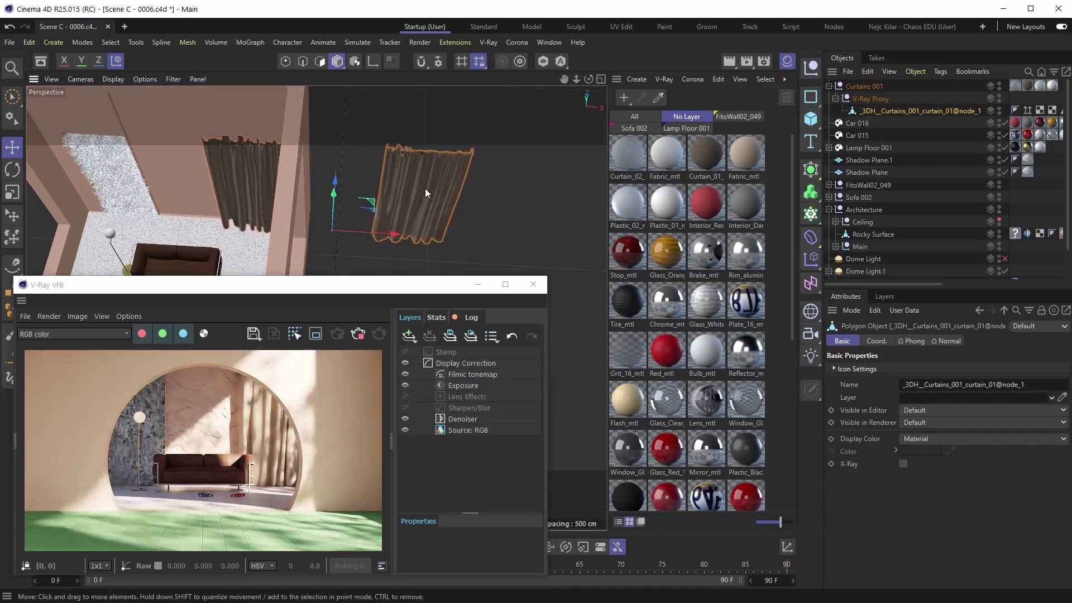
click(322, 62)
alt+drag(434, 192, 376, 217)
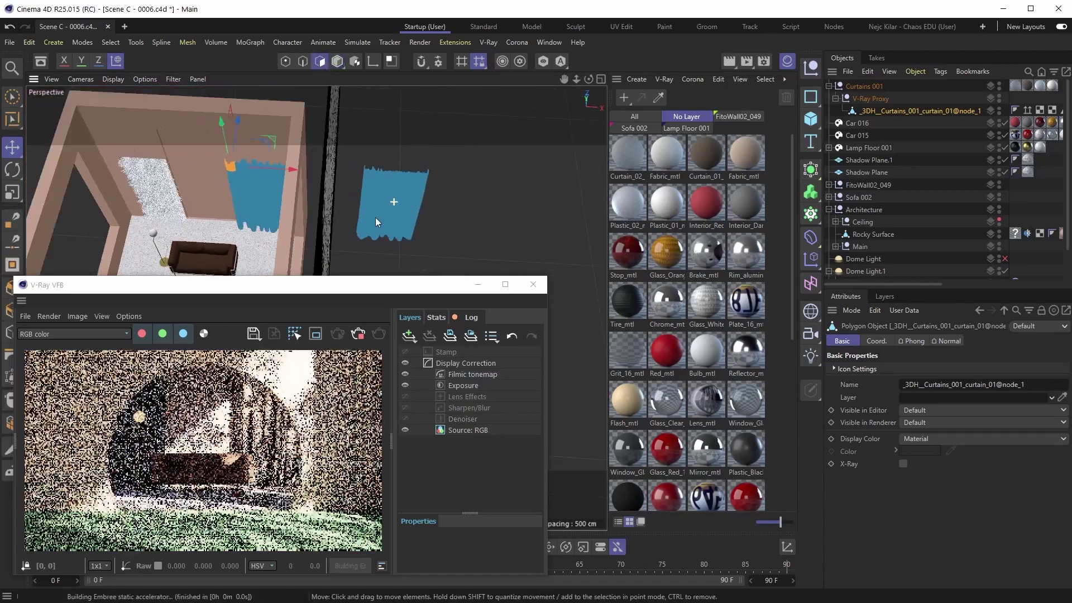
drag(347, 253, 471, 145)
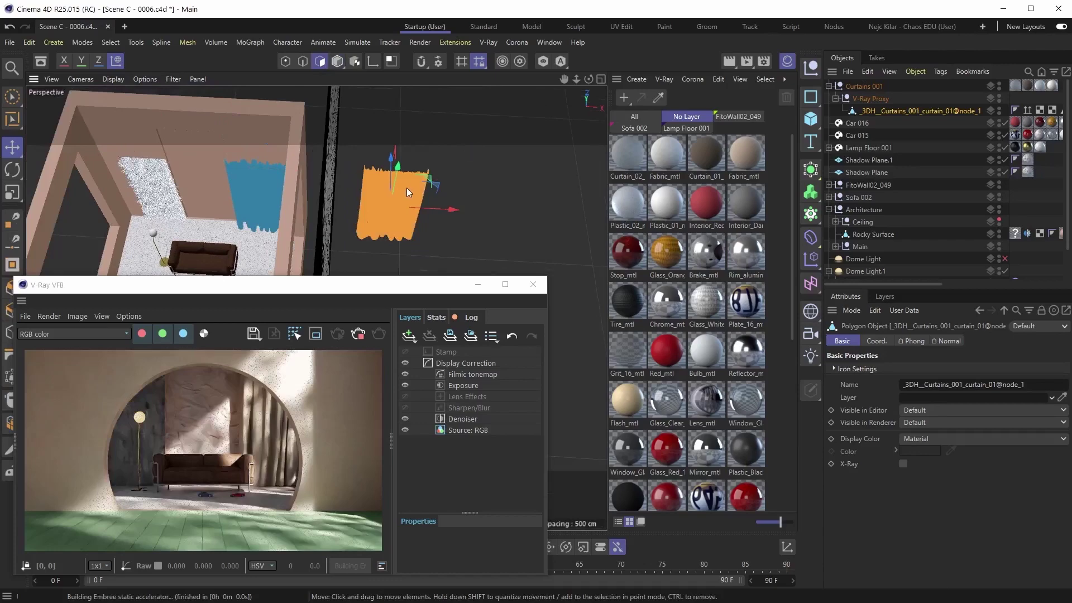
alt+drag(408, 186, 422, 190)
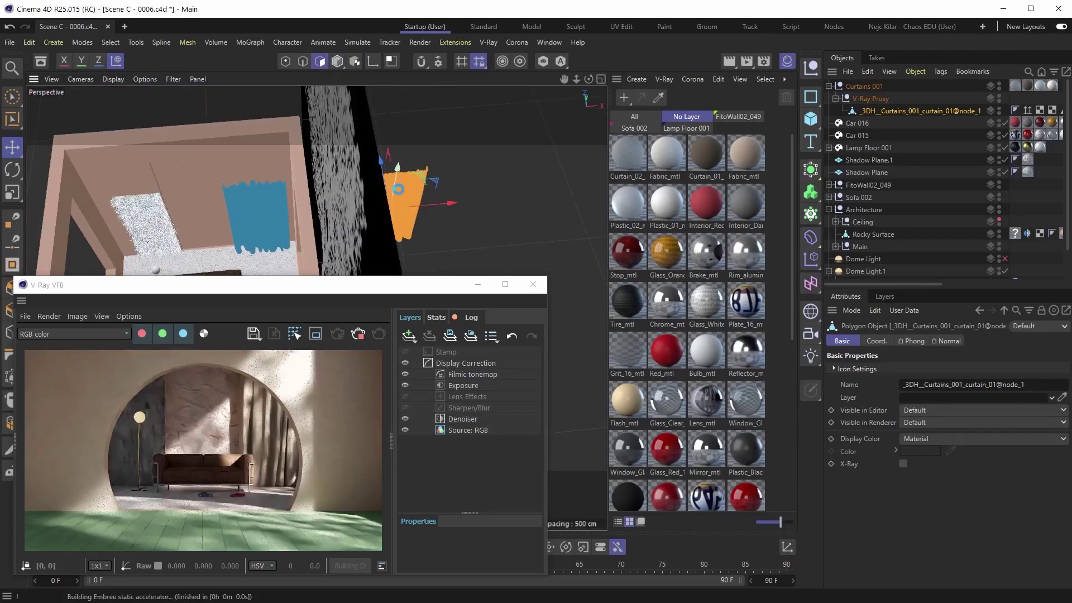
key(Delete)
key(Return)
alt+drag(261, 209, 300, 192)
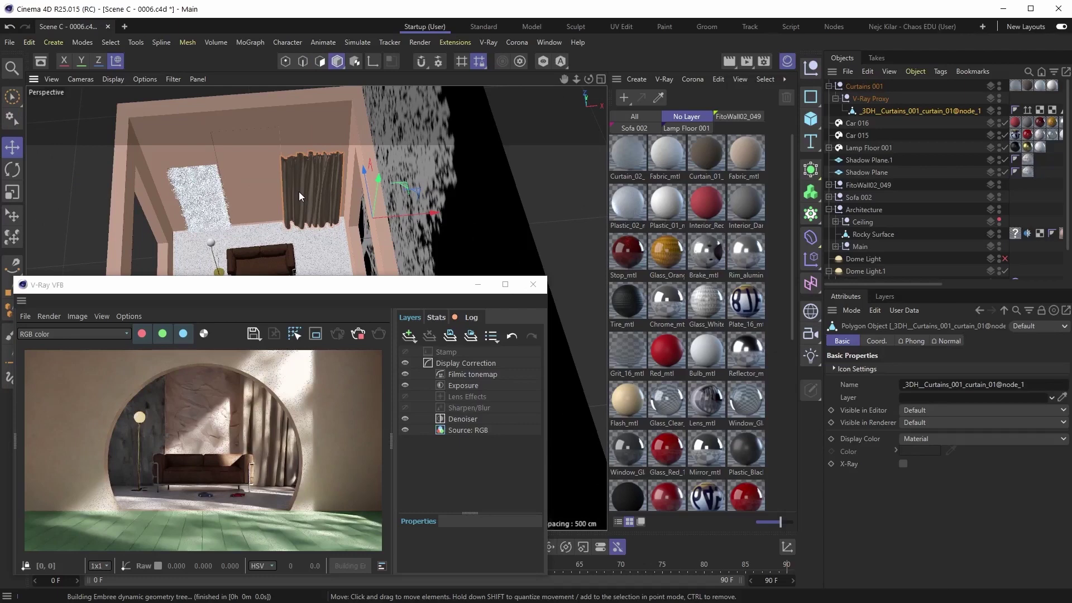
Move the curtain_01 mesh directly under Curtains 001, delete the emptied V-Ray Proxy null and restore the camera view.
mouse_move(874, 111)
mouse_down()
mouse_move(871, 99)
mouse_move(862, 108)
mouse_up()
click(863, 108)
key(Delete)
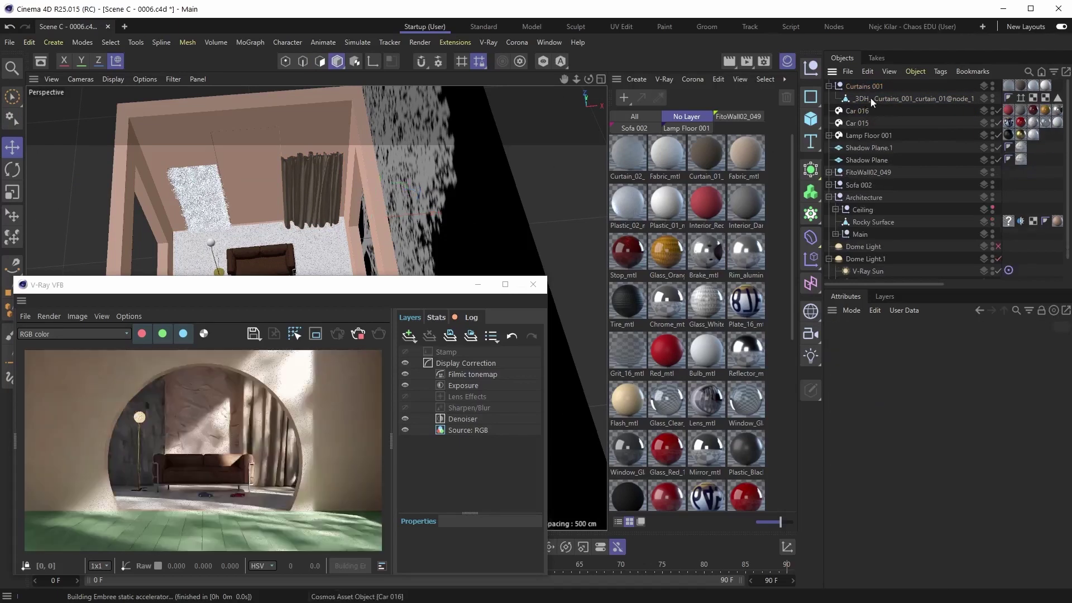
click(829, 86)
key(ctrl+shift+z)
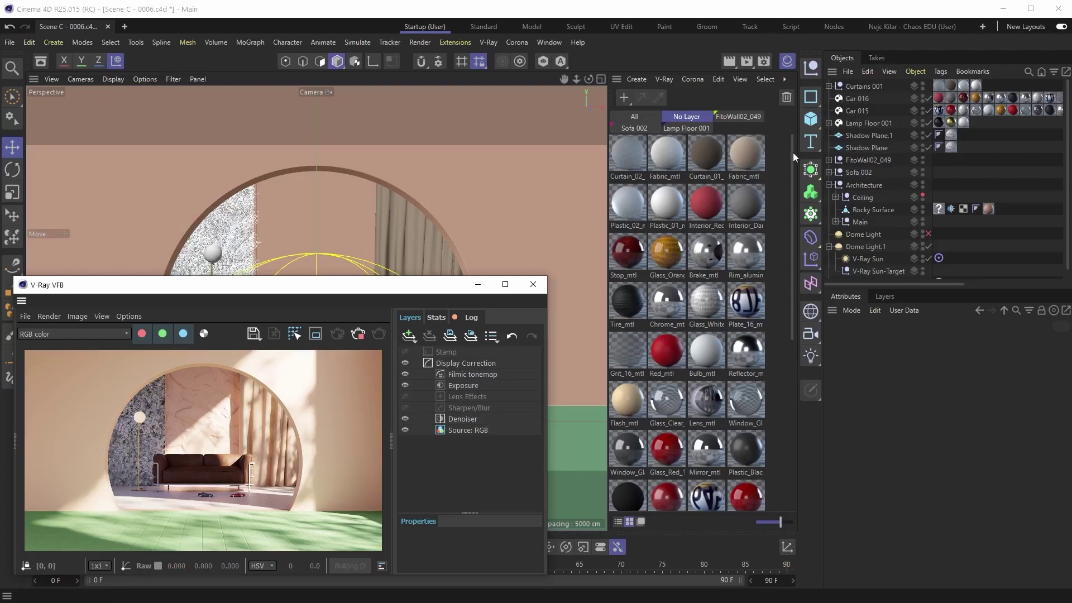
Group the six curtain, fabric and plastic materials of the curtains in a new material layer named "Curtains 001".
drag(791, 148, 795, 360)
drag(792, 419, 782, 225)
drag(795, 146, 786, 355)
drag(790, 429, 795, 212)
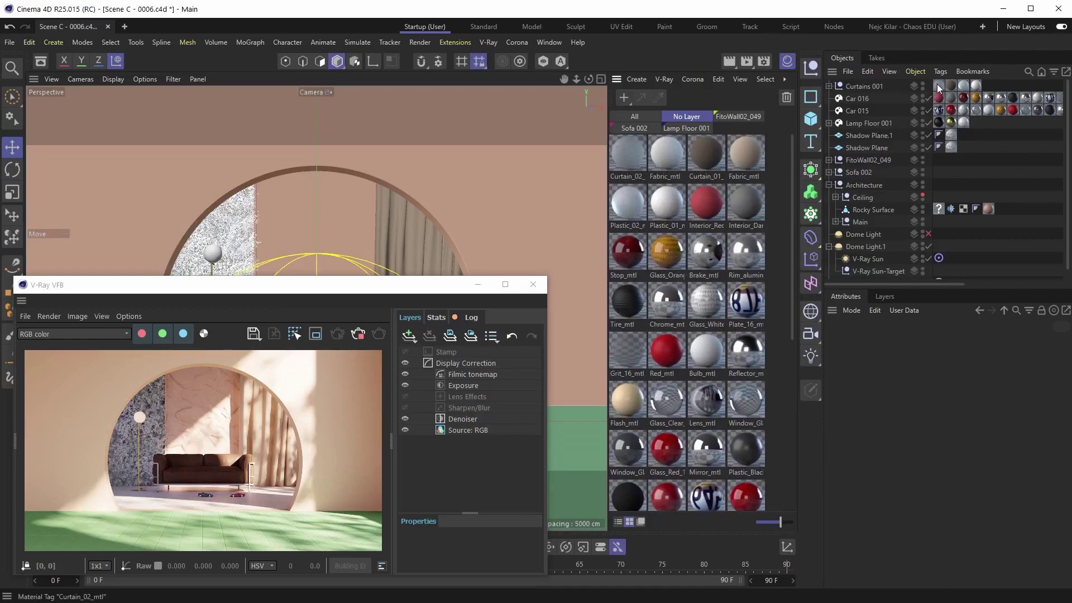
drag(937, 84, 977, 86)
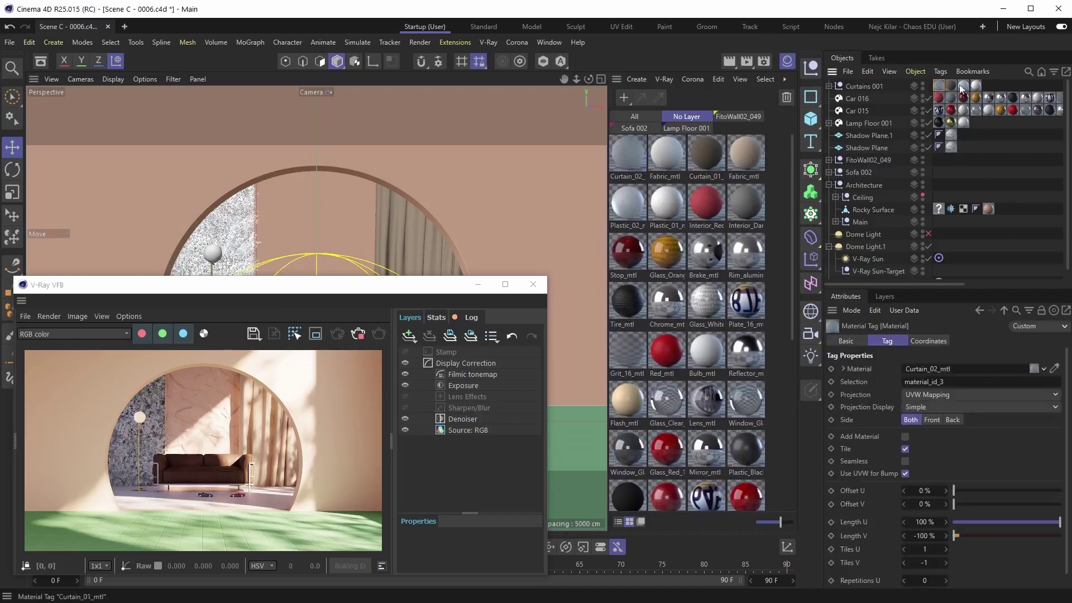
click(667, 210)
shift+click(629, 157)
right_click(705, 148)
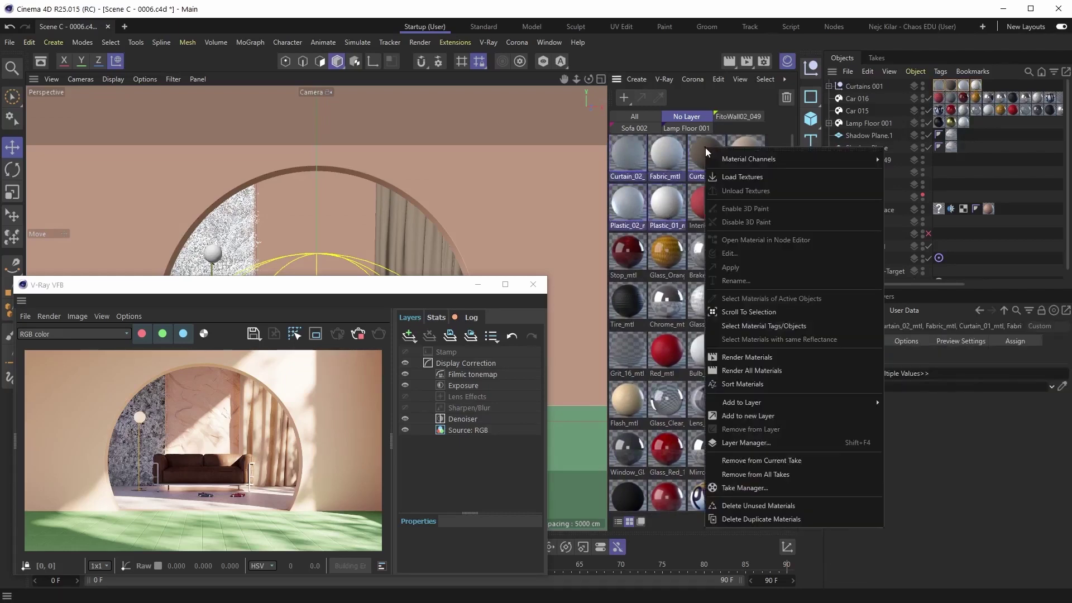
click(746, 415)
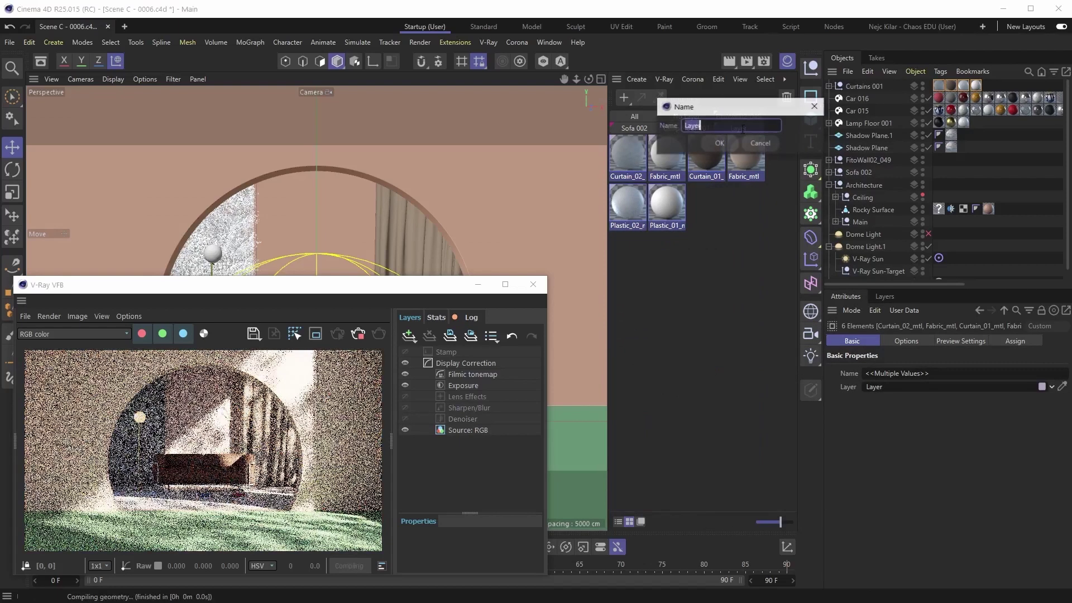
text(Curtains 001)
key(Return)
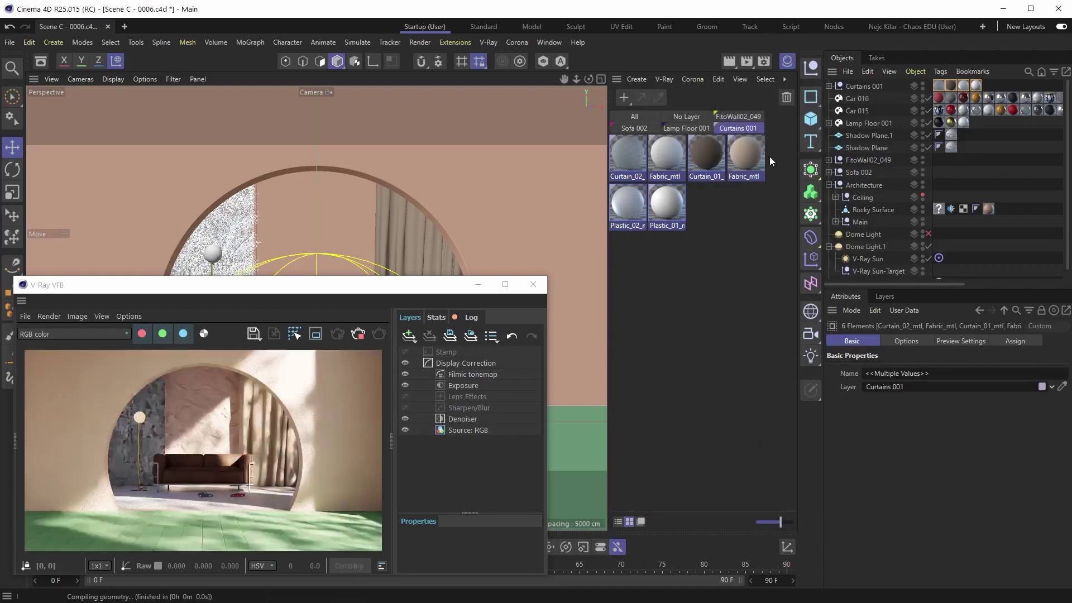
Add all car materials without a layer to a new material layer named "Cars" and show the remaining unlayered materials.
click(687, 116)
click(682, 223)
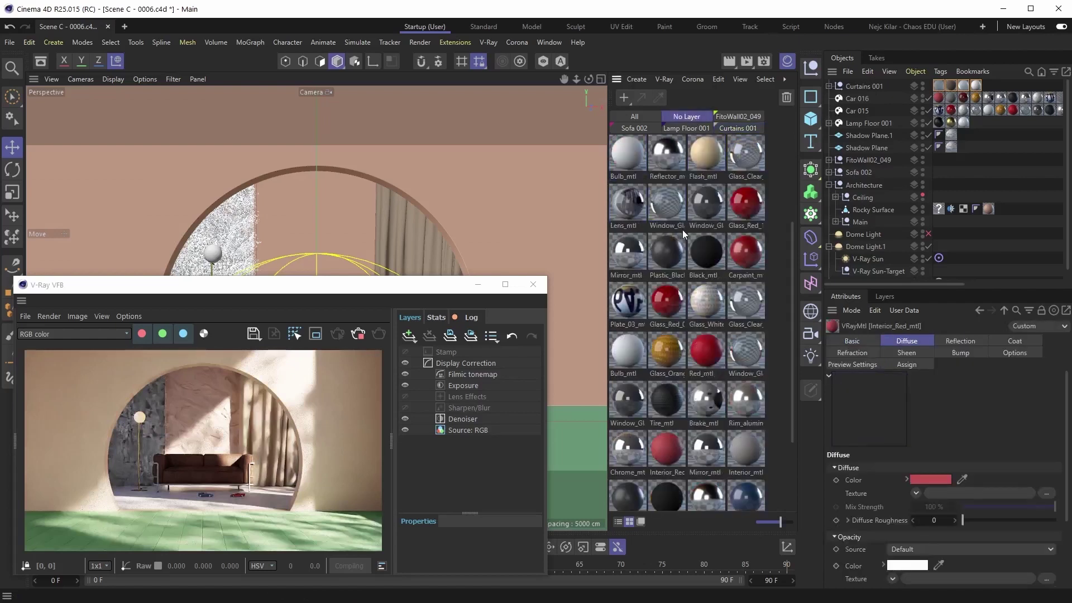
scroll(682, 229, down, 1)
key(ctrl+a)
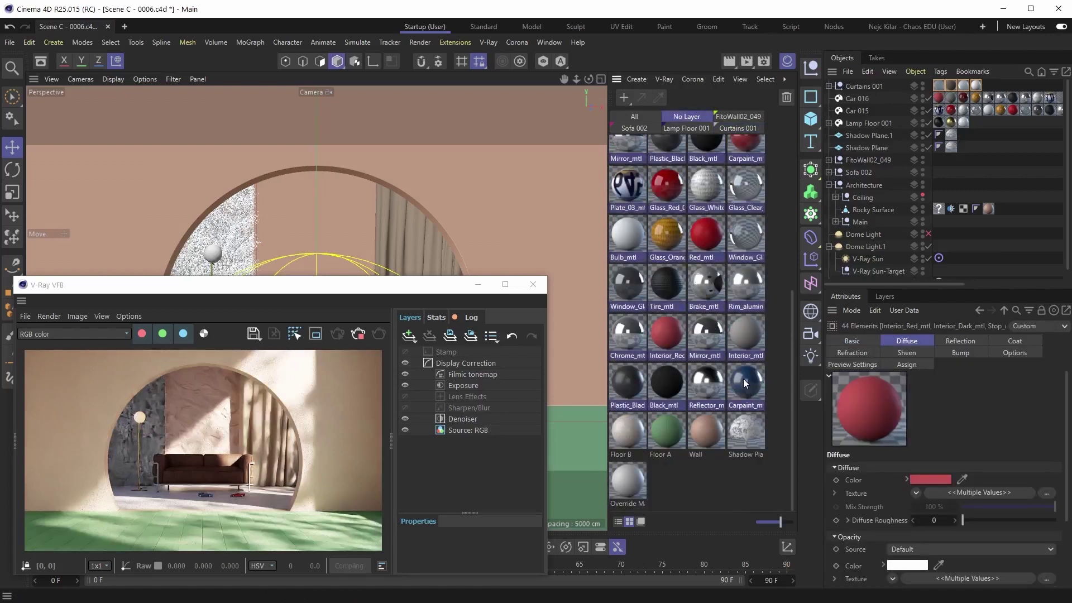
right_click(745, 383)
click(783, 555)
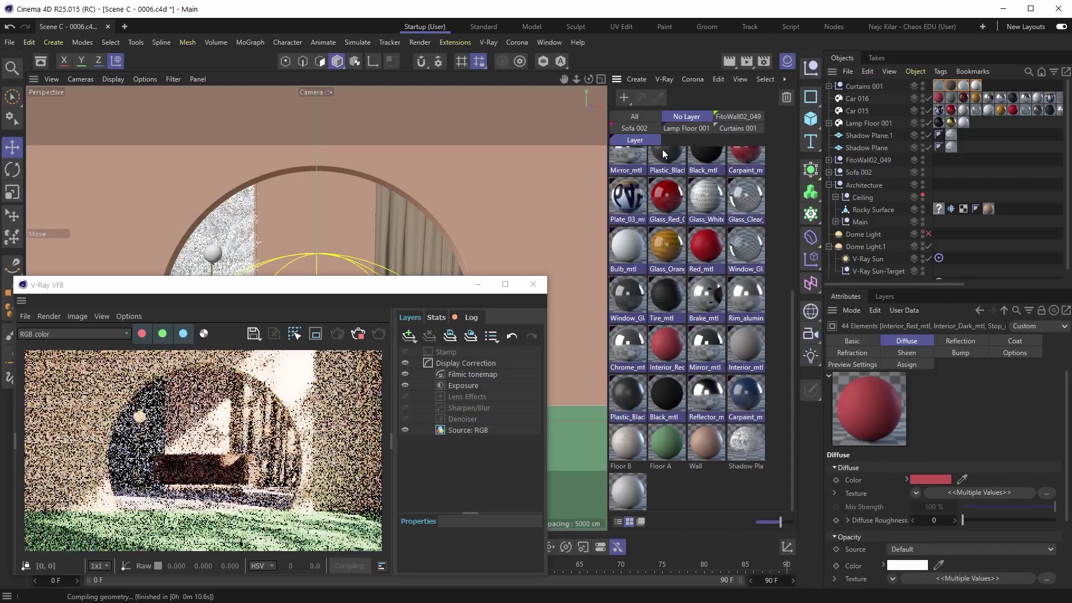
double_click(642, 142)
text(Cars)
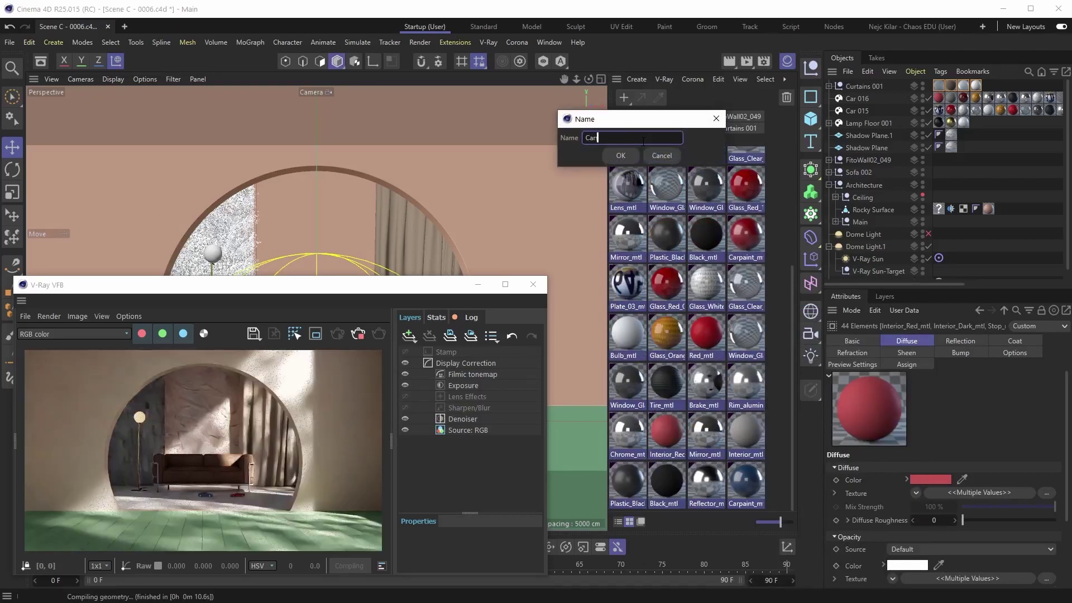
key(Return)
click(686, 116)
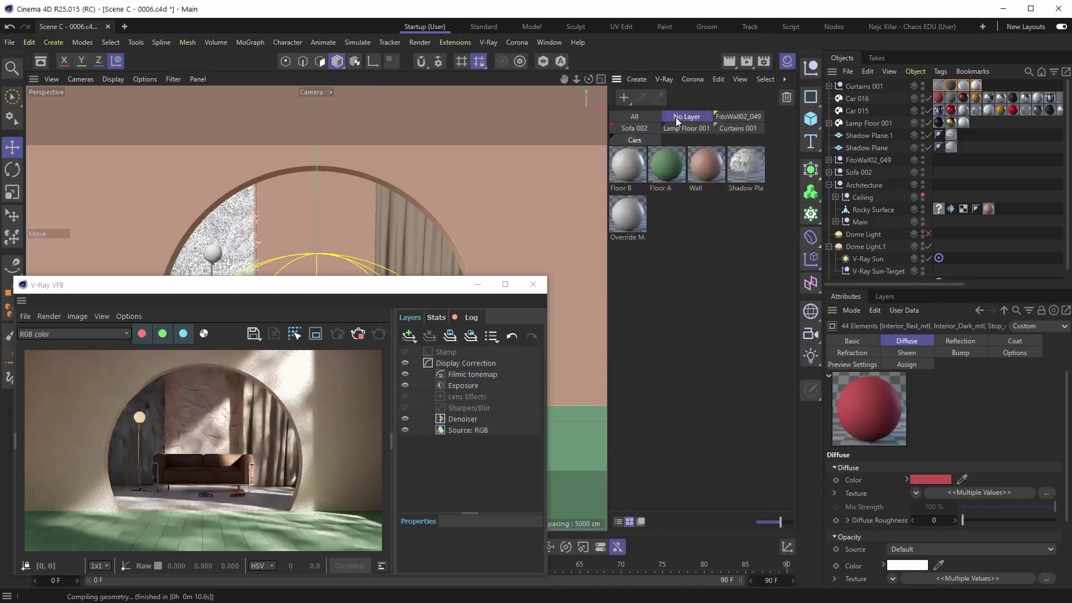